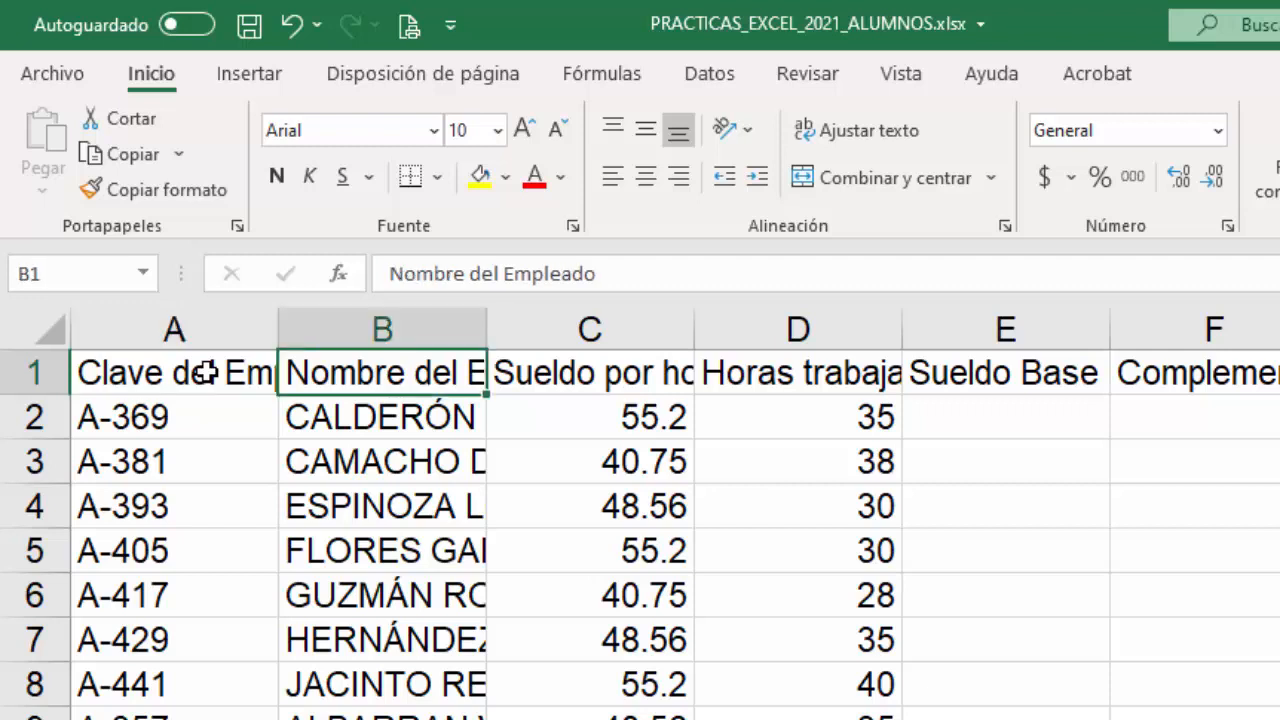
Review the payroll column headings in row 1 through Sueldo Neto and sample the employee name and hours data beneath them.
{"action": "key", "text": "Right"}
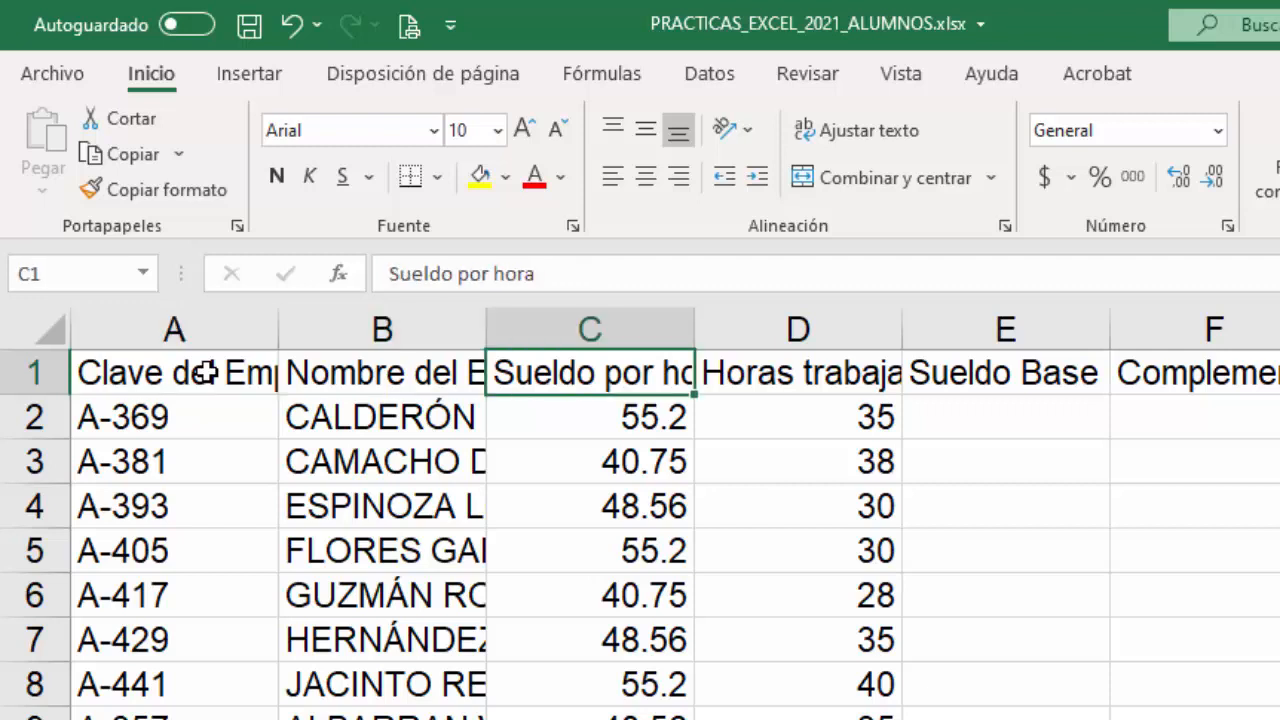
{"action": "key", "text": "Right"}
{"action": "key", "text": "Right"}
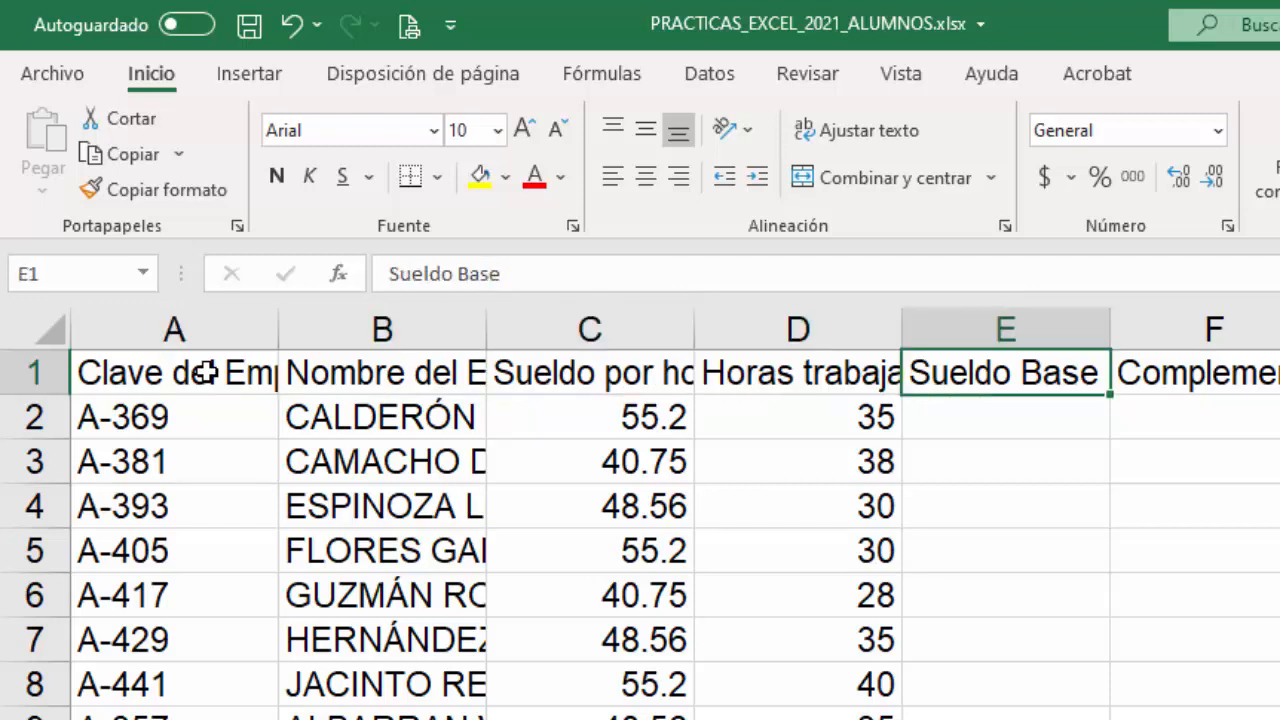
{"action": "key", "text": "Right"}
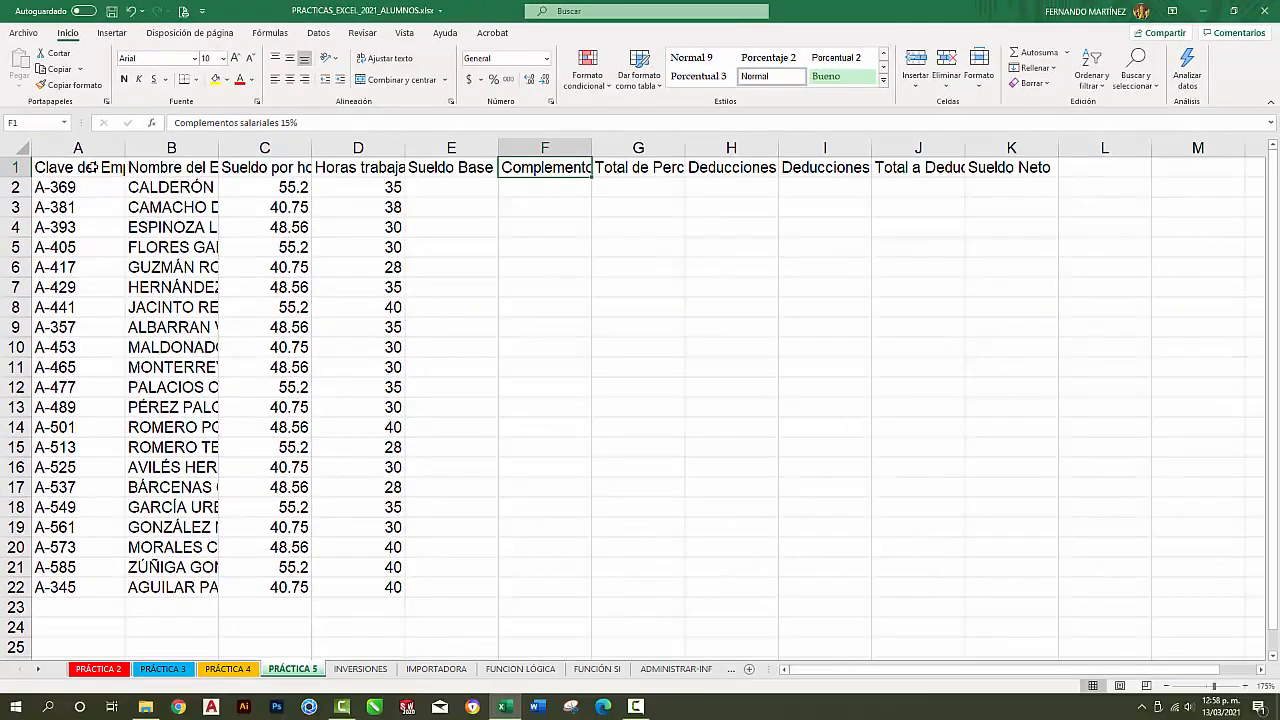
{"action": "key", "text": "Right"}
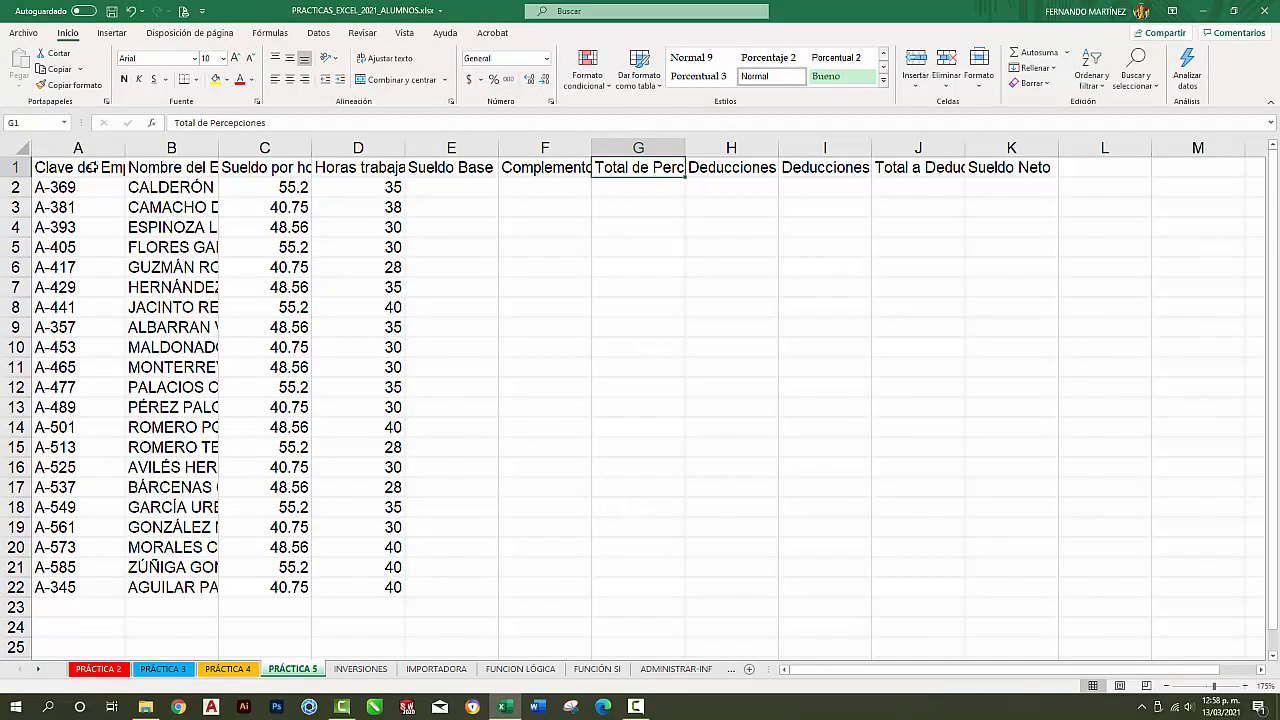
{"action": "key", "text": "Right"}
{"action": "key", "text": "Right"}
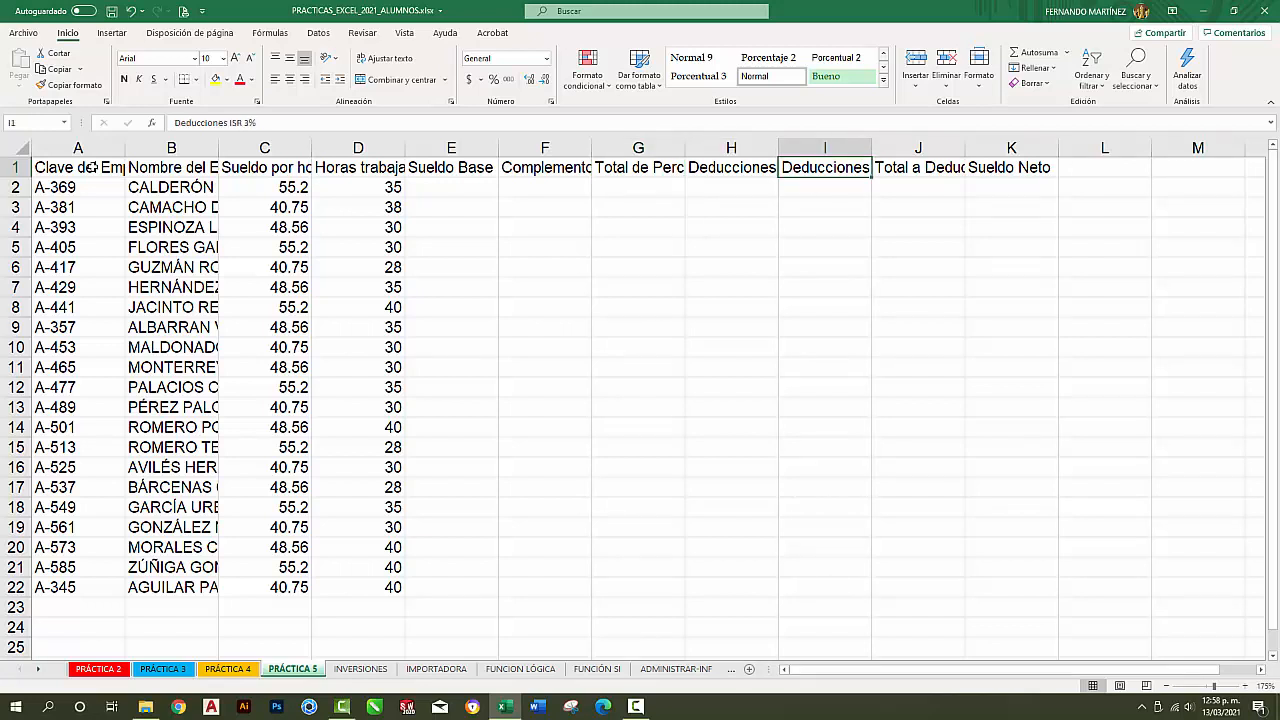
{"action": "key", "text": "Right"}
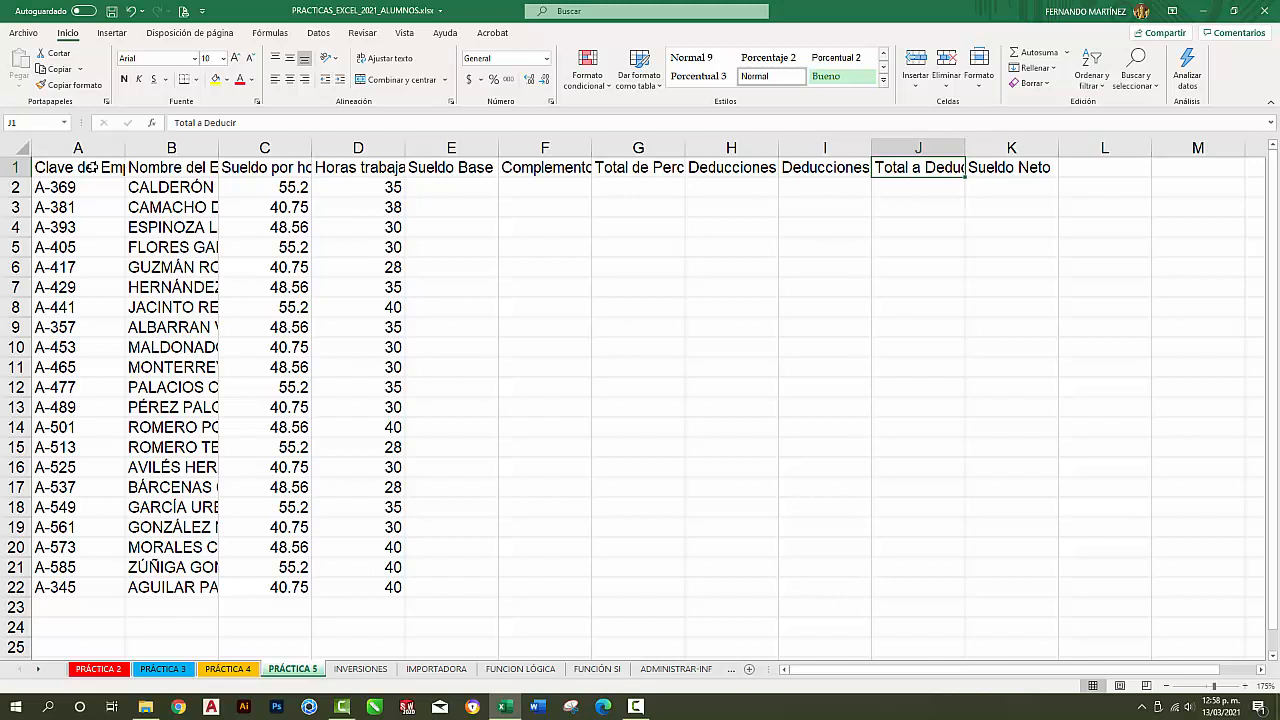
{"action": "key", "text": "Right"}
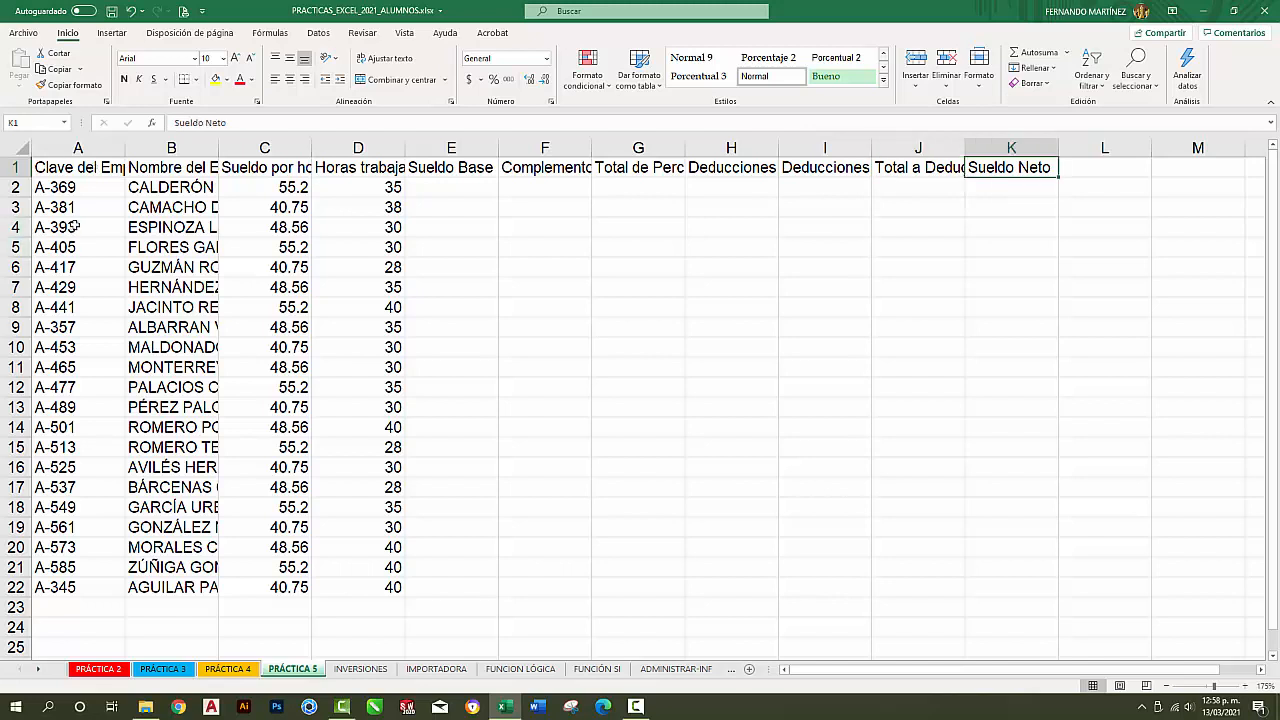
{"action": "left_click", "coordinate": [176, 193]}
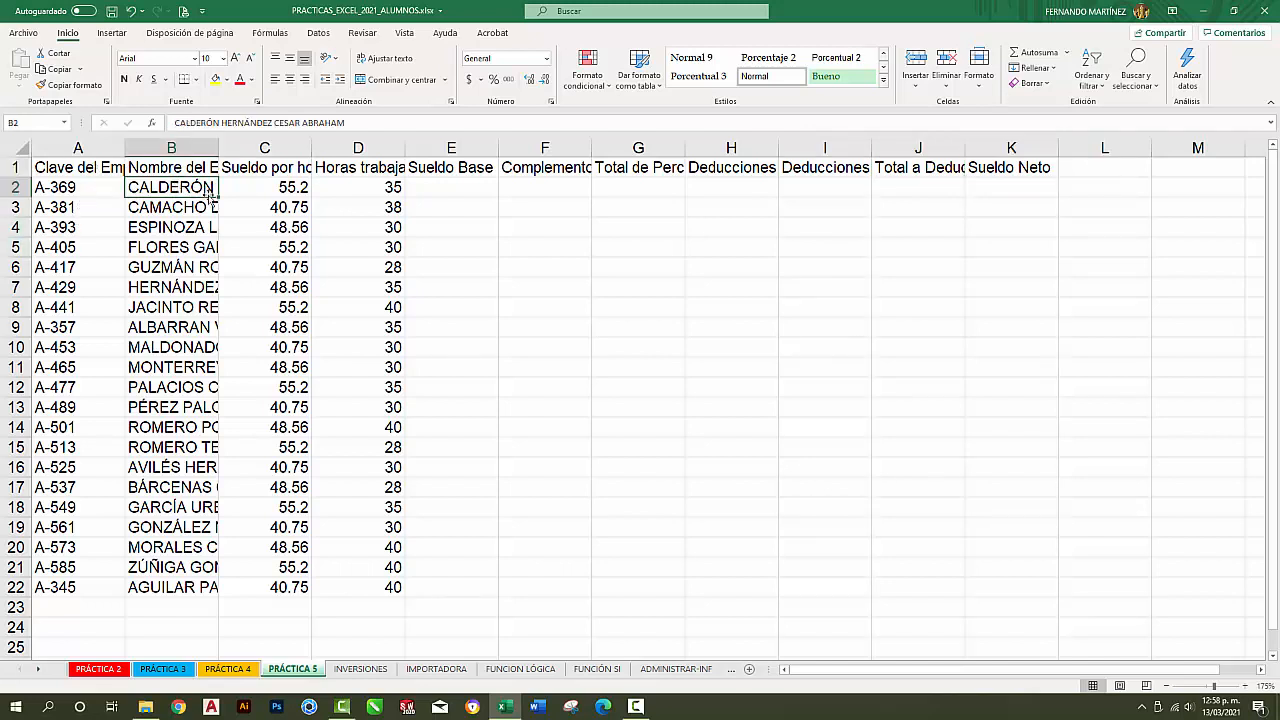
{"action": "left_click", "coordinate": [375, 267]}
{"action": "left_click", "coordinate": [377, 412]}
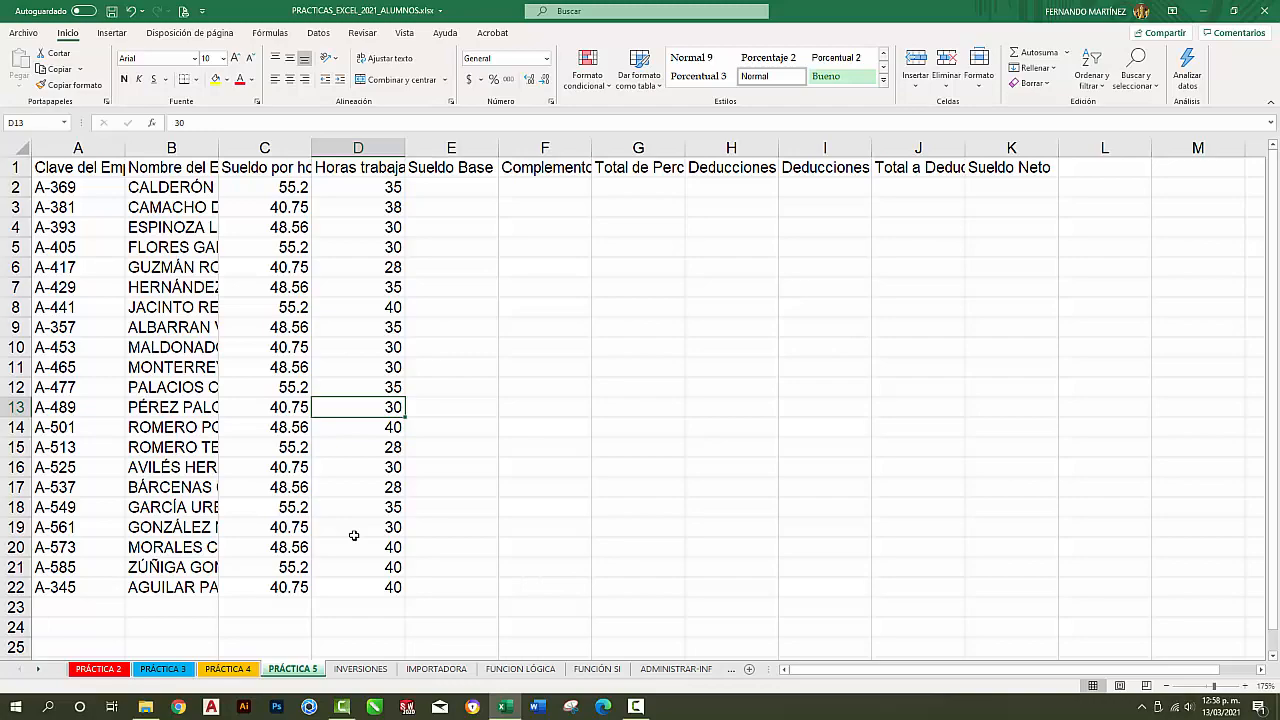
Insert one blank sheet row above the heading row, starting from the Clave del Empleado cell A1.
{"action": "left_click", "coordinate": [80, 168]}
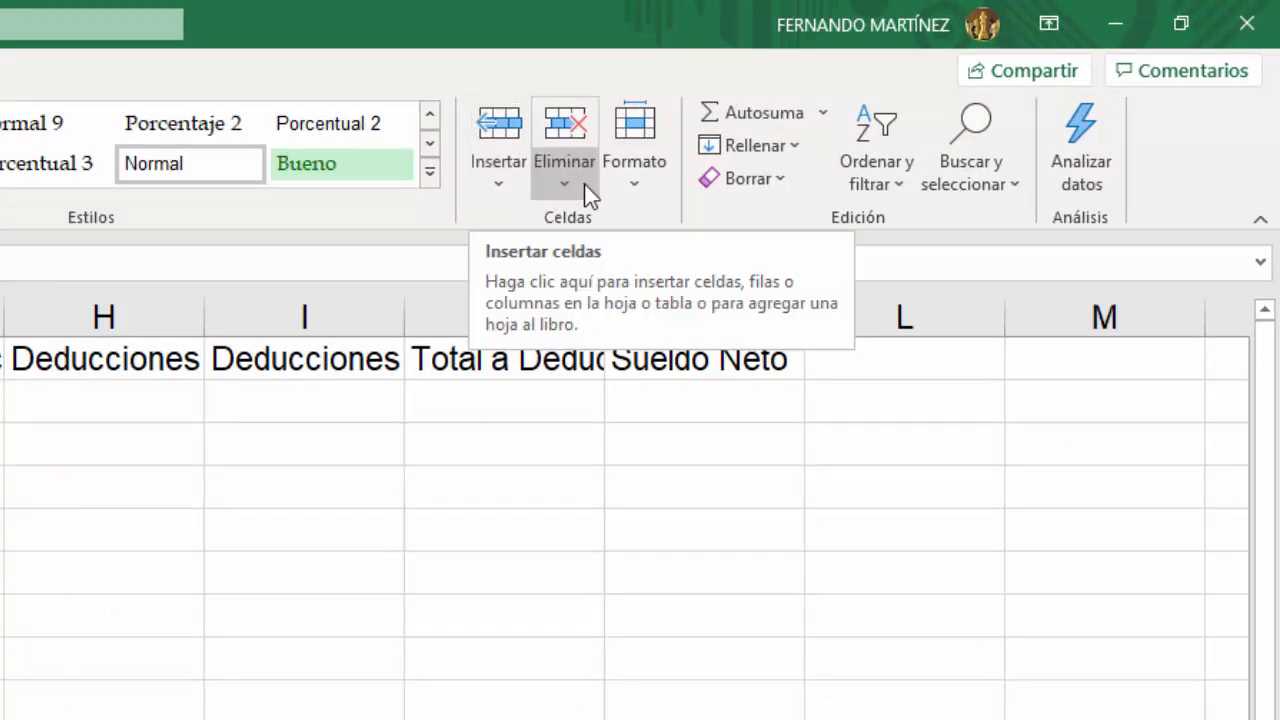
{"action": "left_click", "coordinate": [500, 188]}
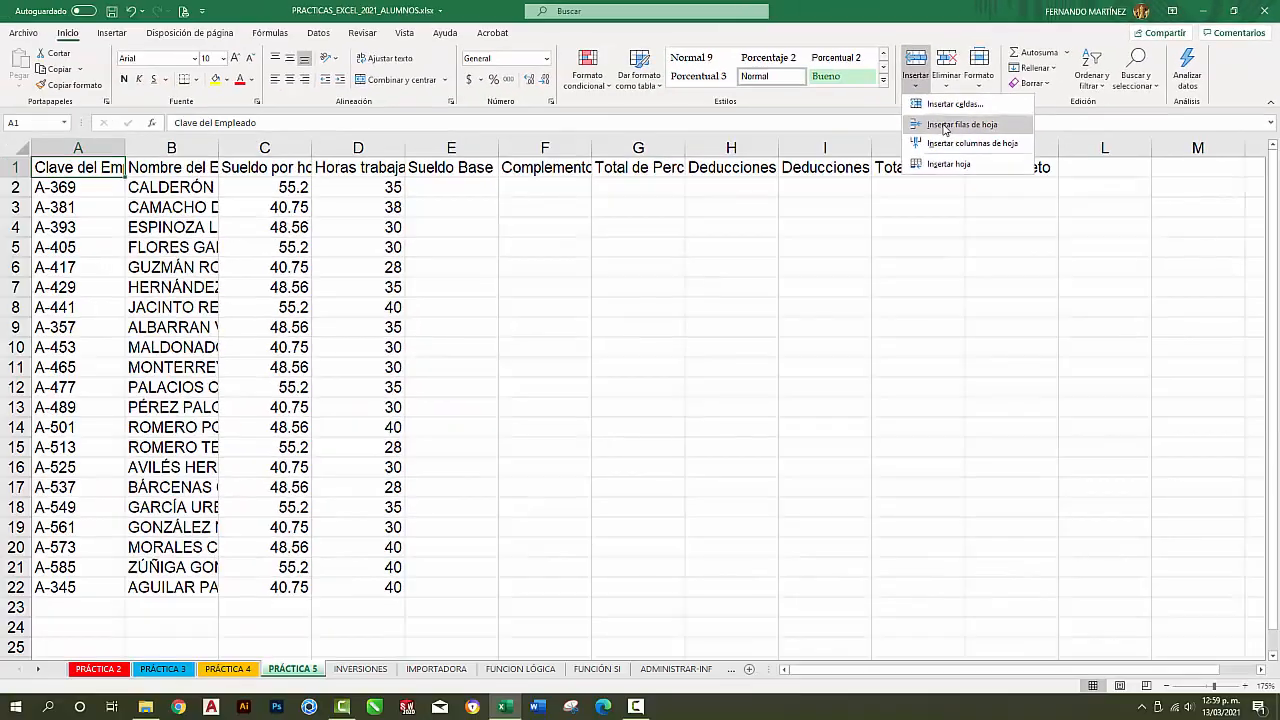
{"action": "left_click", "coordinate": [560, 270]}
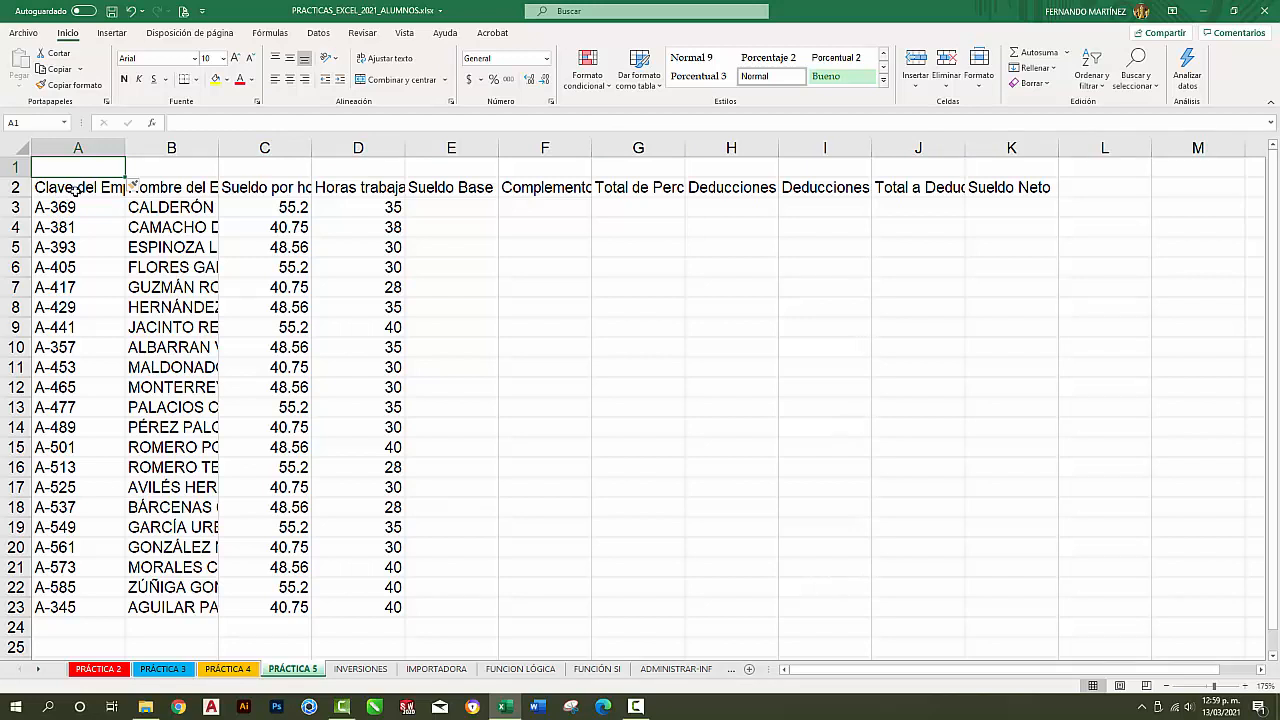
Insert a second blank sheet row above the headings at A2, and view its format options without changing them.
{"action": "left_click", "coordinate": [90, 188]}
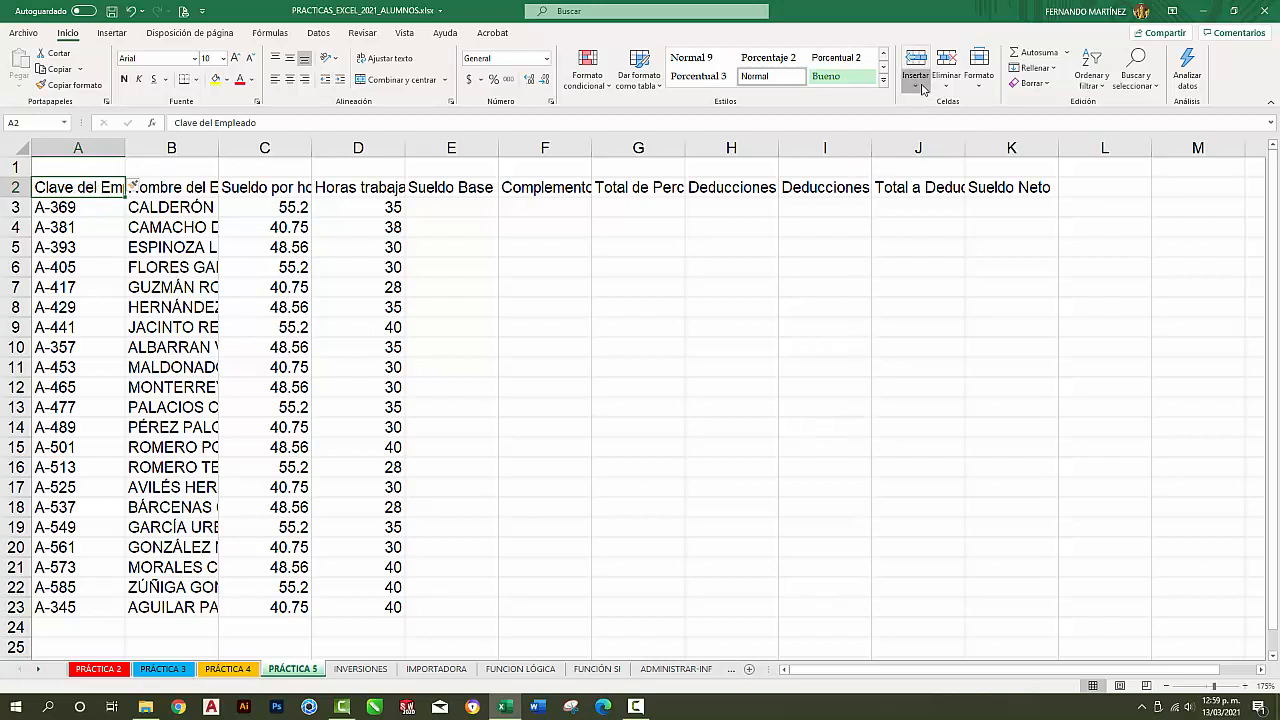
{"action": "left_click", "coordinate": [927, 93]}
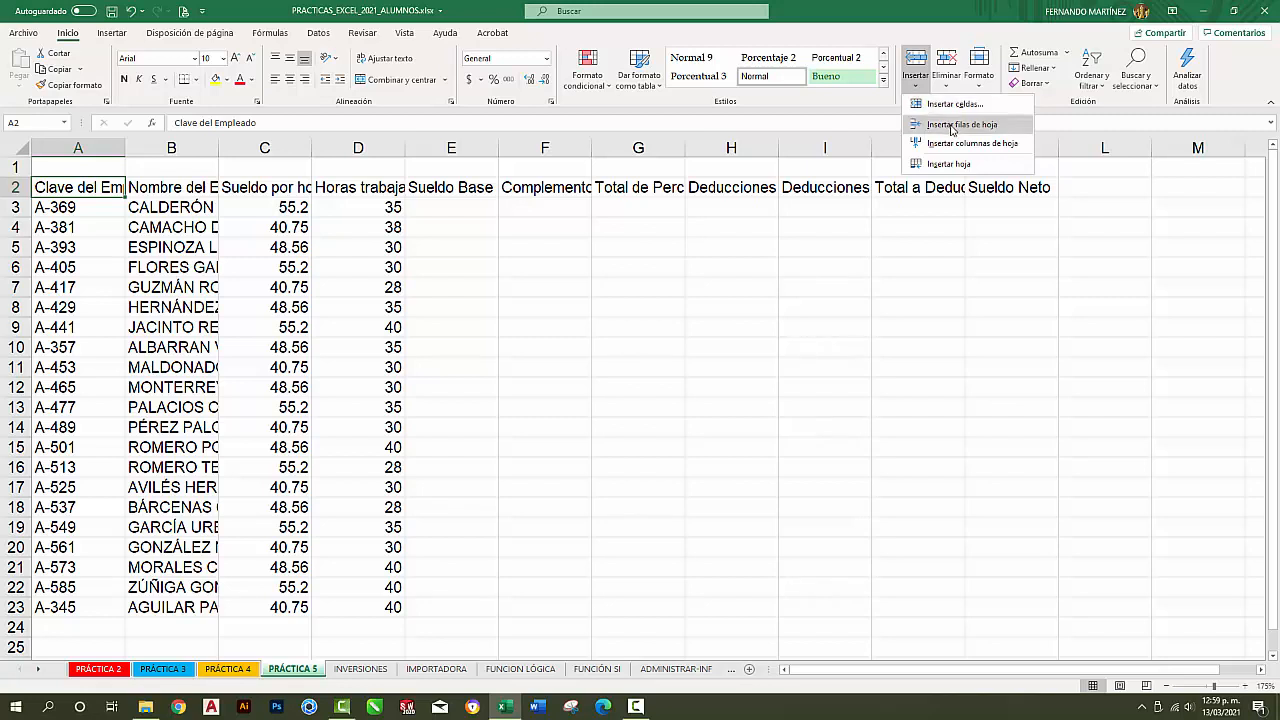
{"action": "left_click", "coordinate": [952, 127]}
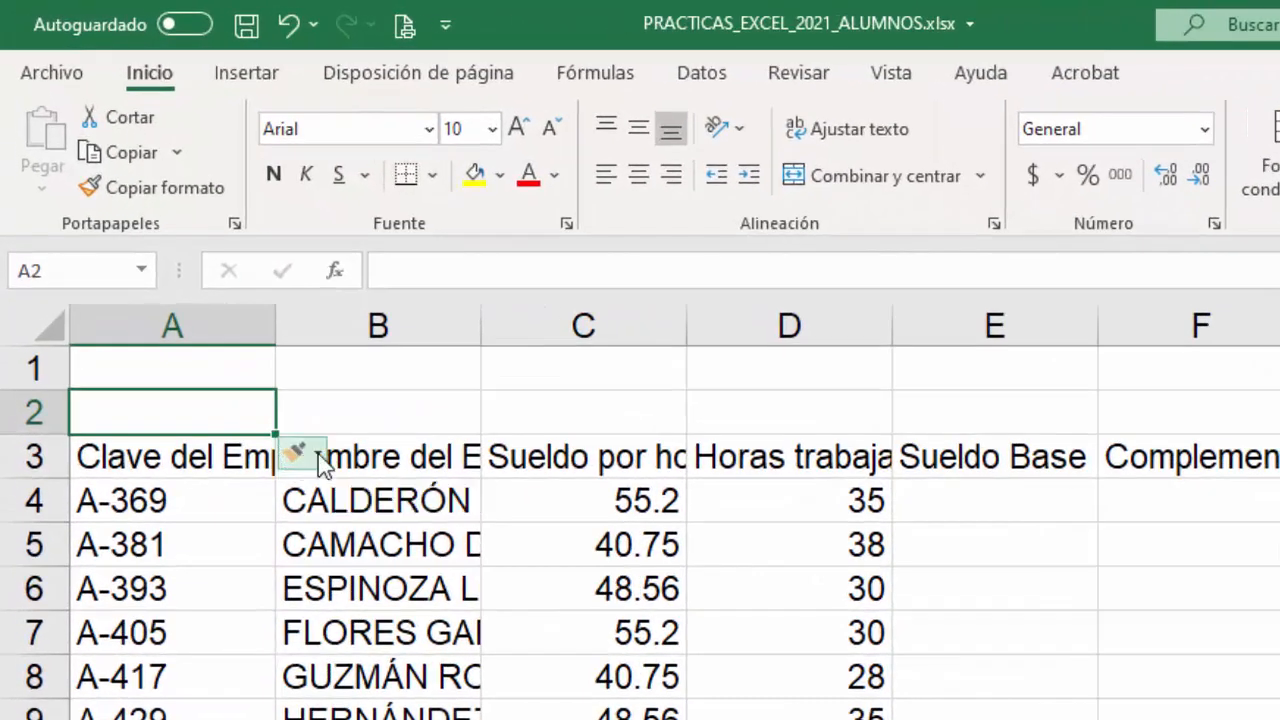
{"action": "left_click", "coordinate": [318, 460]}
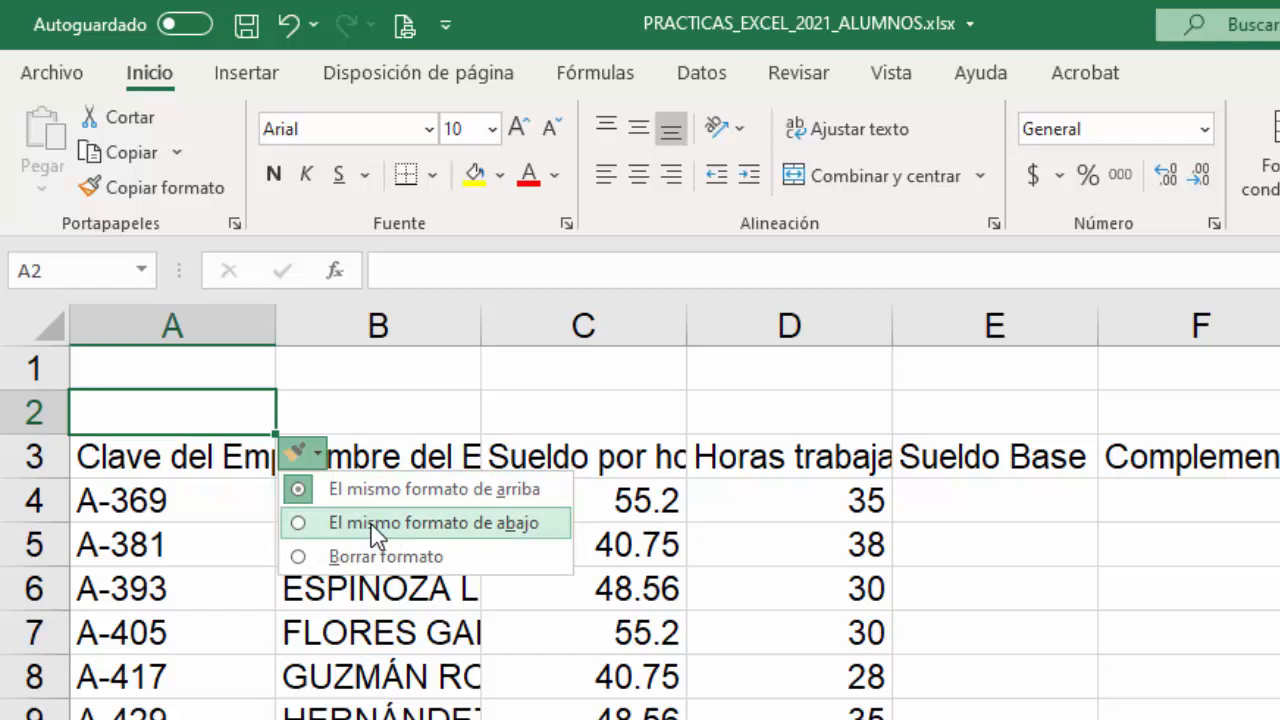
{"action": "left_click", "coordinate": [185, 418]}
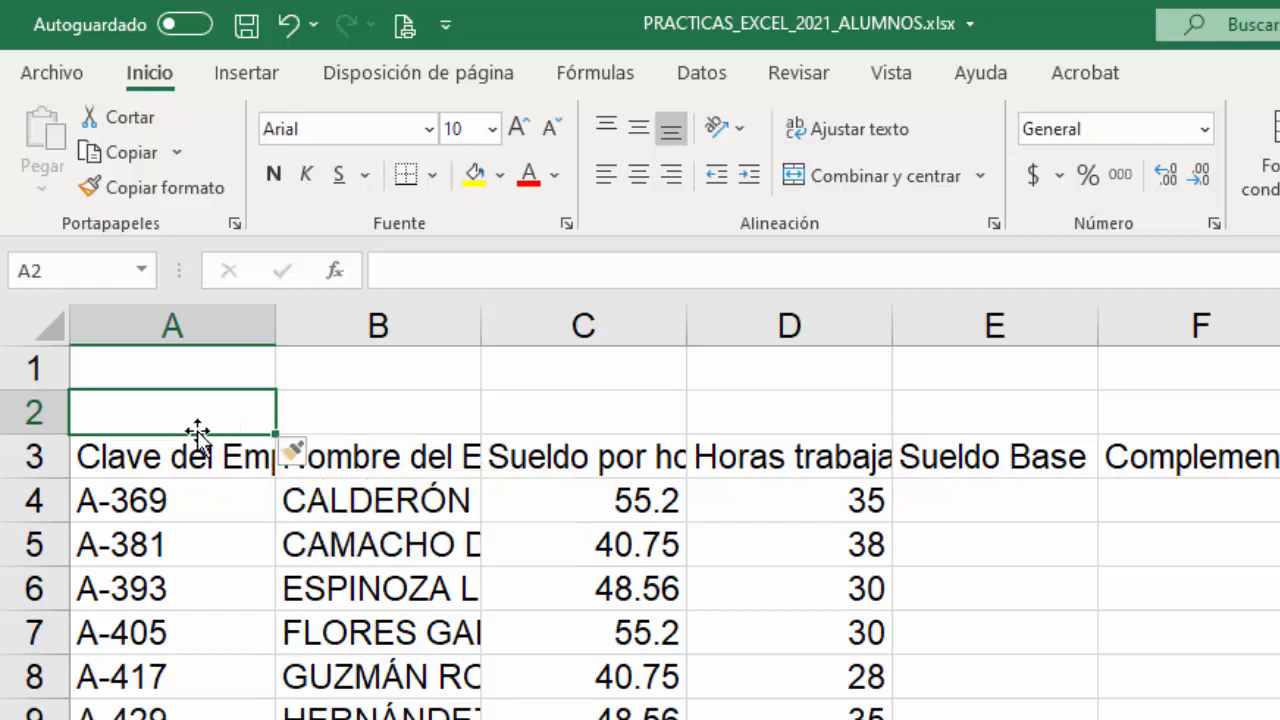
Insert two more blank sheet rows above the headings at once, based on a two-cell selection in rows 1 and 2.
{"action": "left_click_drag", "start_coordinate": [200, 371], "coordinate": [202, 394]}
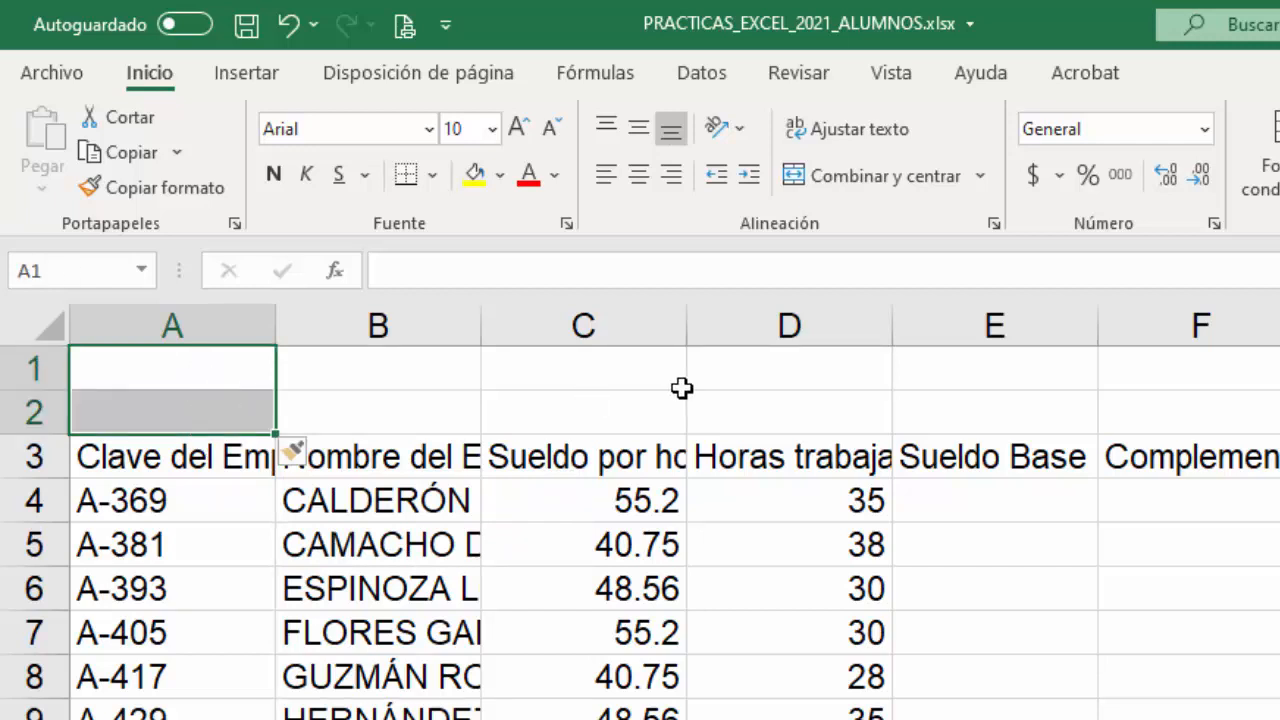
{"action": "left_click_drag", "start_coordinate": [780, 366], "coordinate": [786, 400]}
{"action": "left_click", "coordinate": [590, 368]}
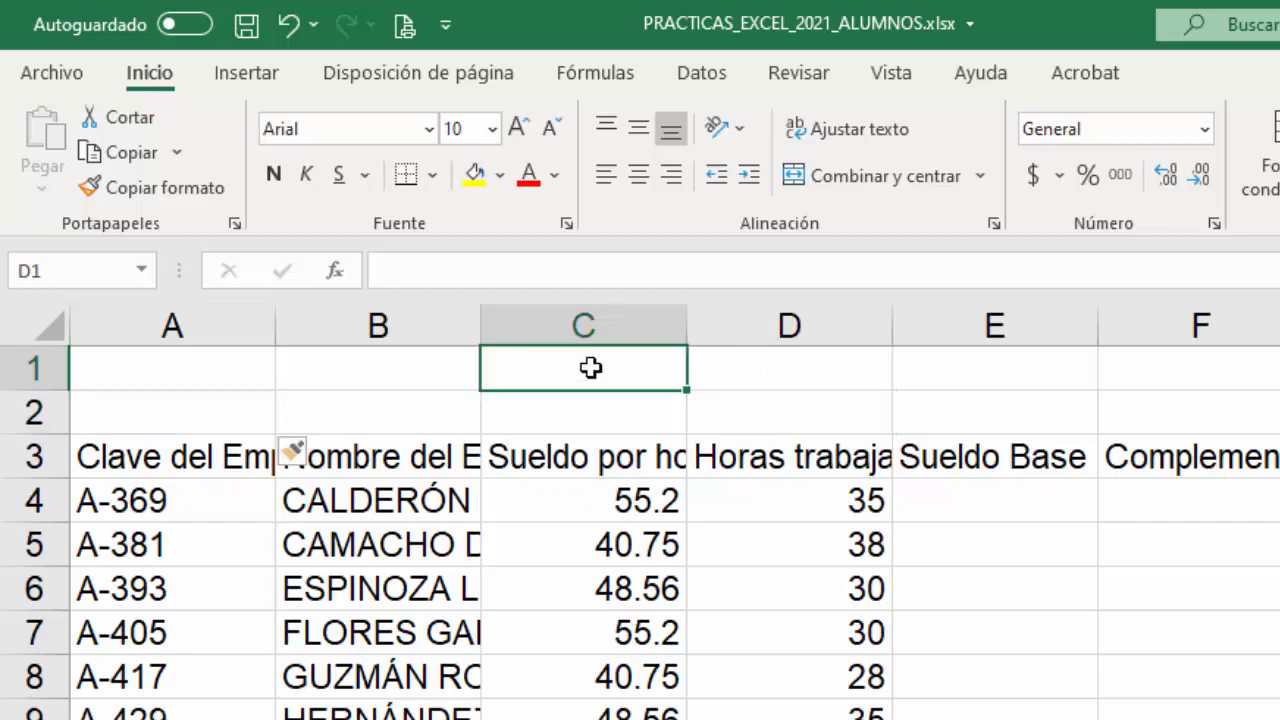
{"action": "left_click_drag", "start_coordinate": [590, 368], "coordinate": [594, 406]}
{"action": "left_click_drag", "start_coordinate": [966, 371], "coordinate": [977, 401]}
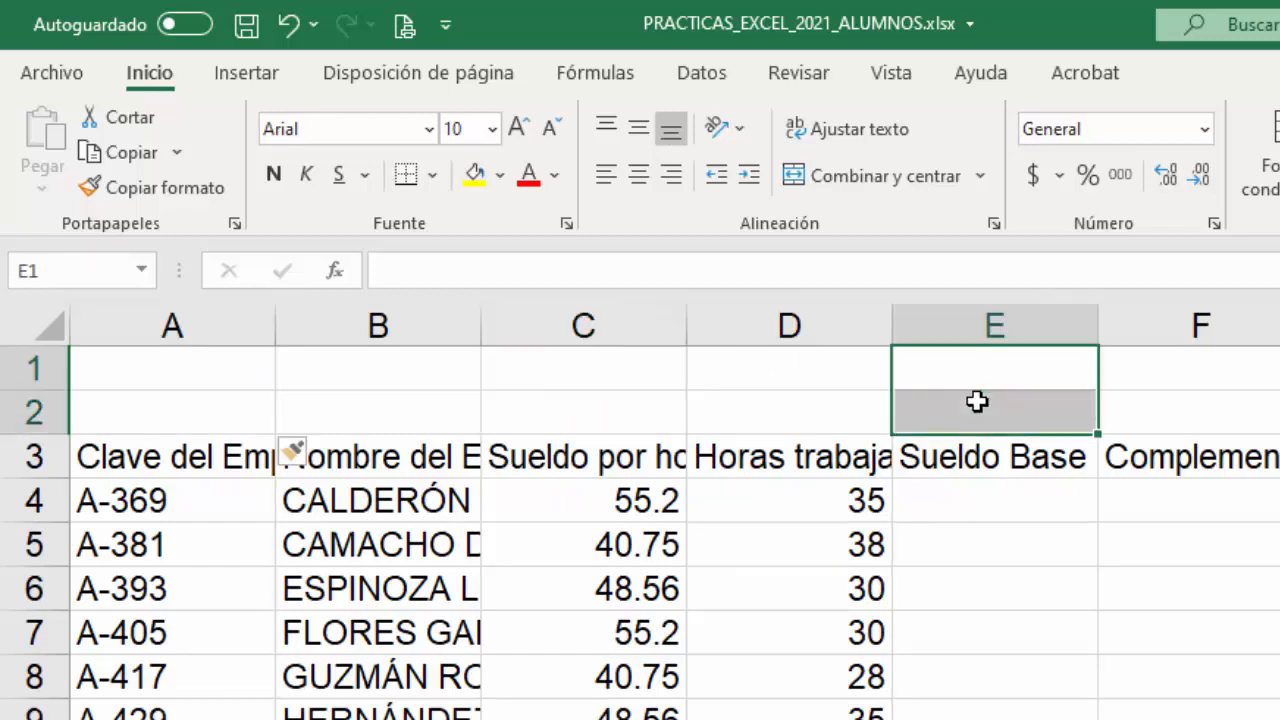
{"action": "left_click_drag", "start_coordinate": [414, 371], "coordinate": [416, 408]}
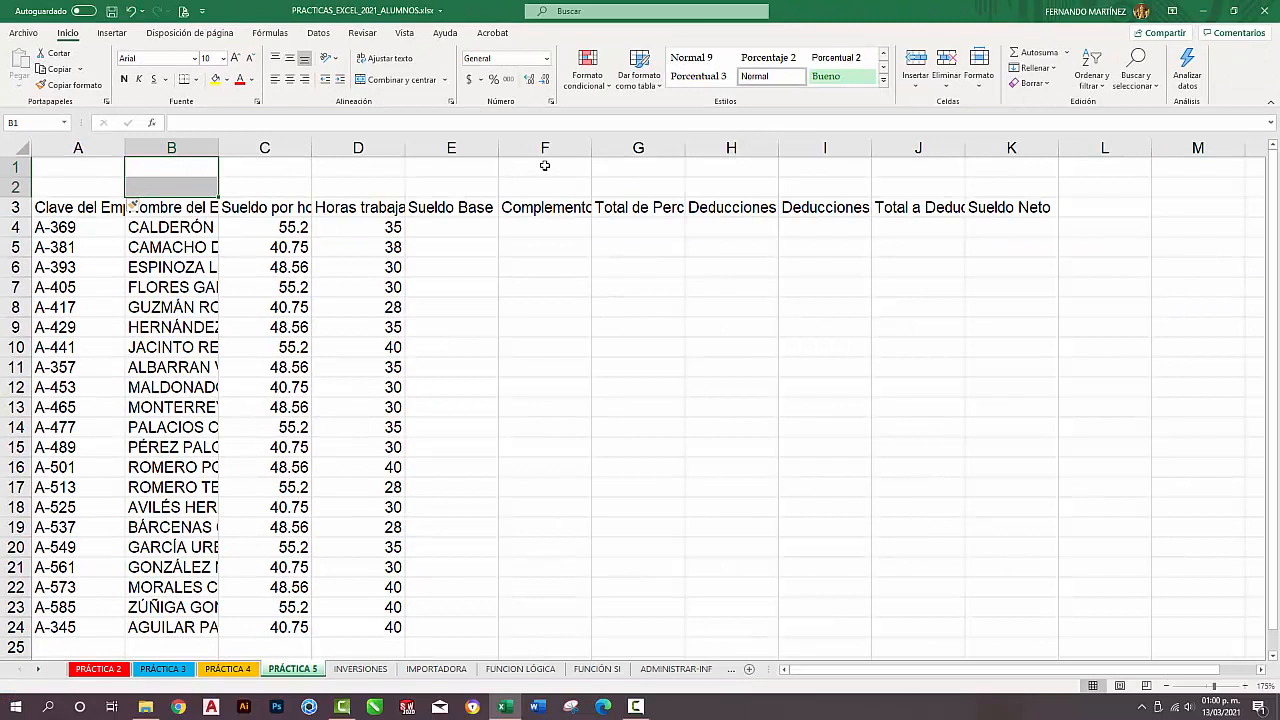
{"action": "left_click_drag", "start_coordinate": [980, 299], "coordinate": [984, 335]}
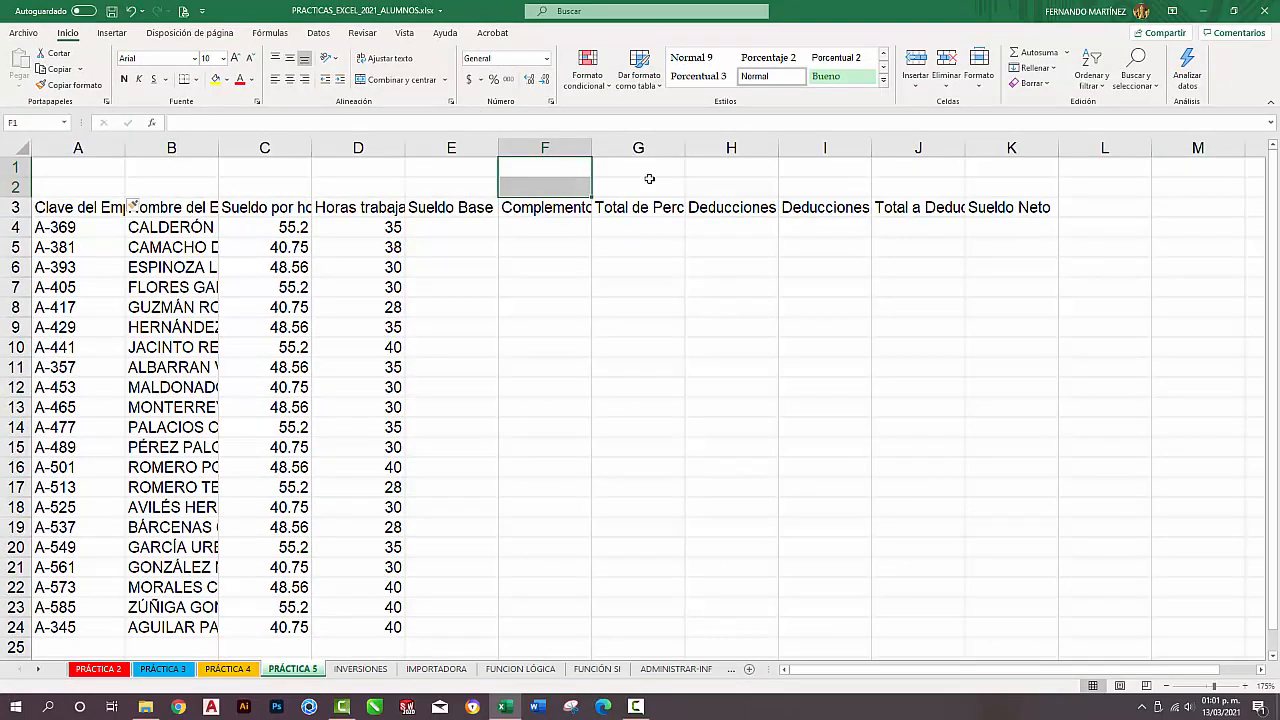
{"action": "left_click_drag", "start_coordinate": [649, 170], "coordinate": [649, 184]}
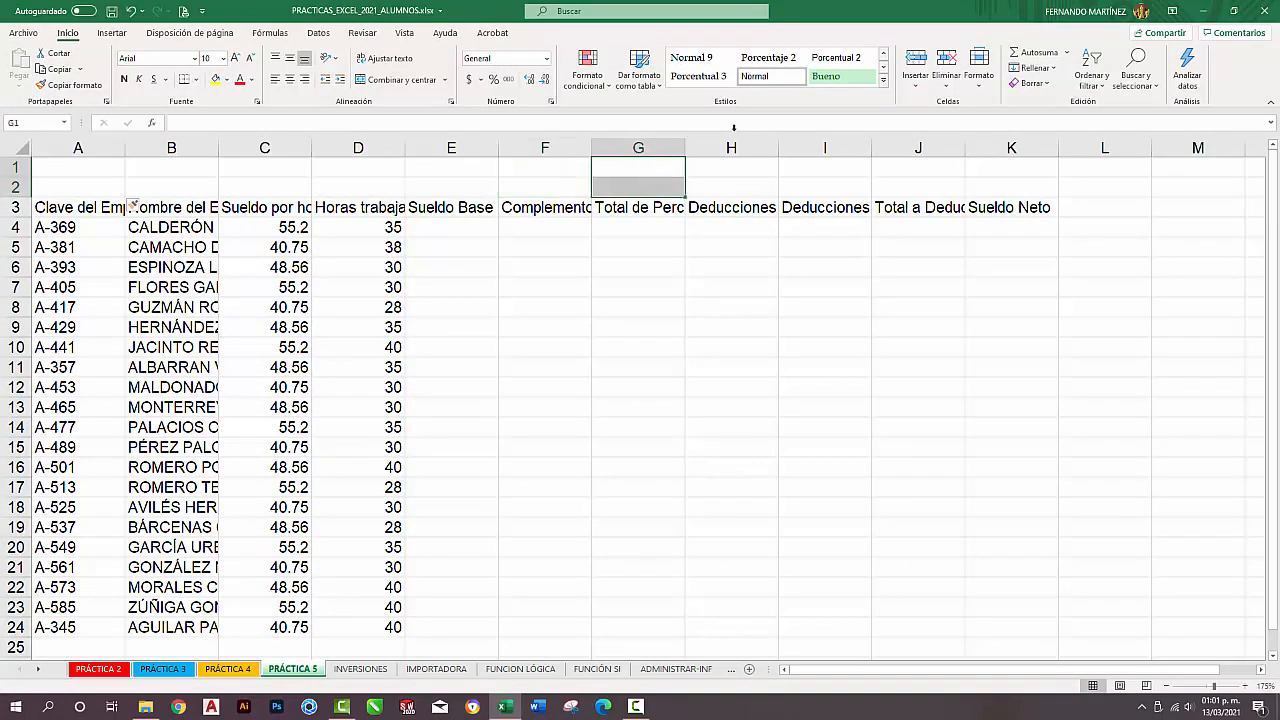
{"action": "left_click", "coordinate": [916, 88]}
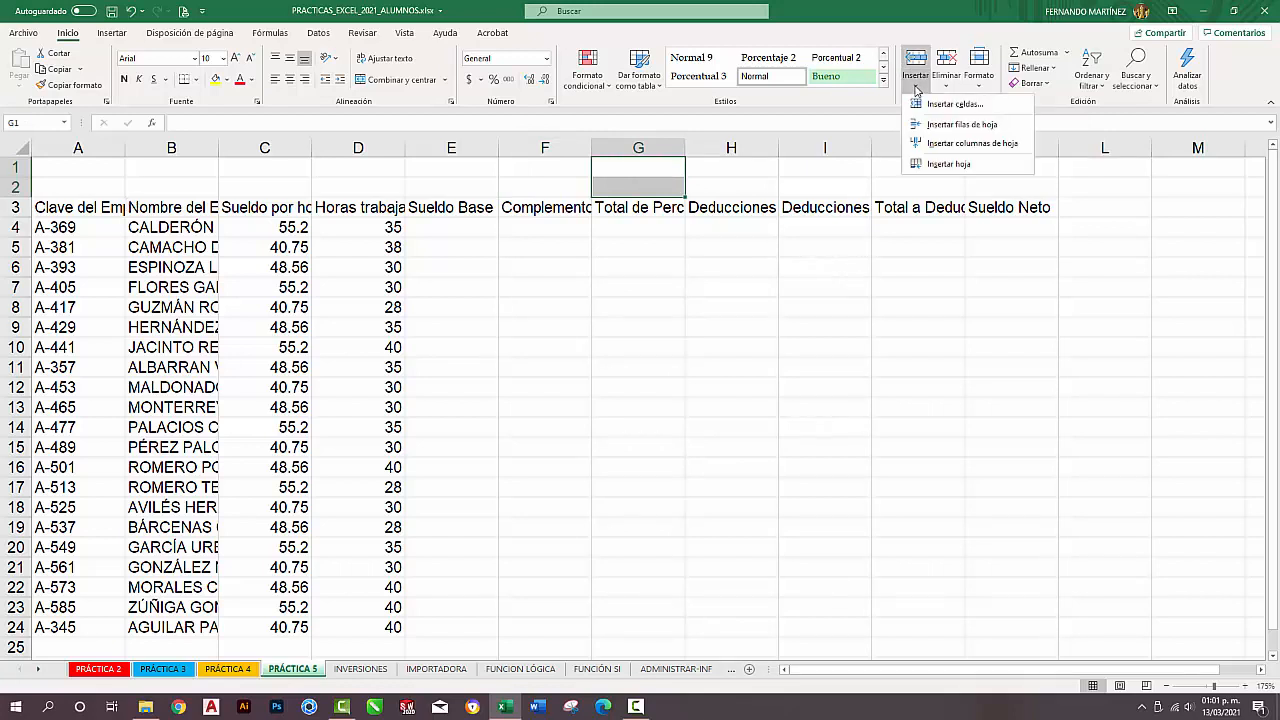
{"action": "left_click", "coordinate": [963, 124]}
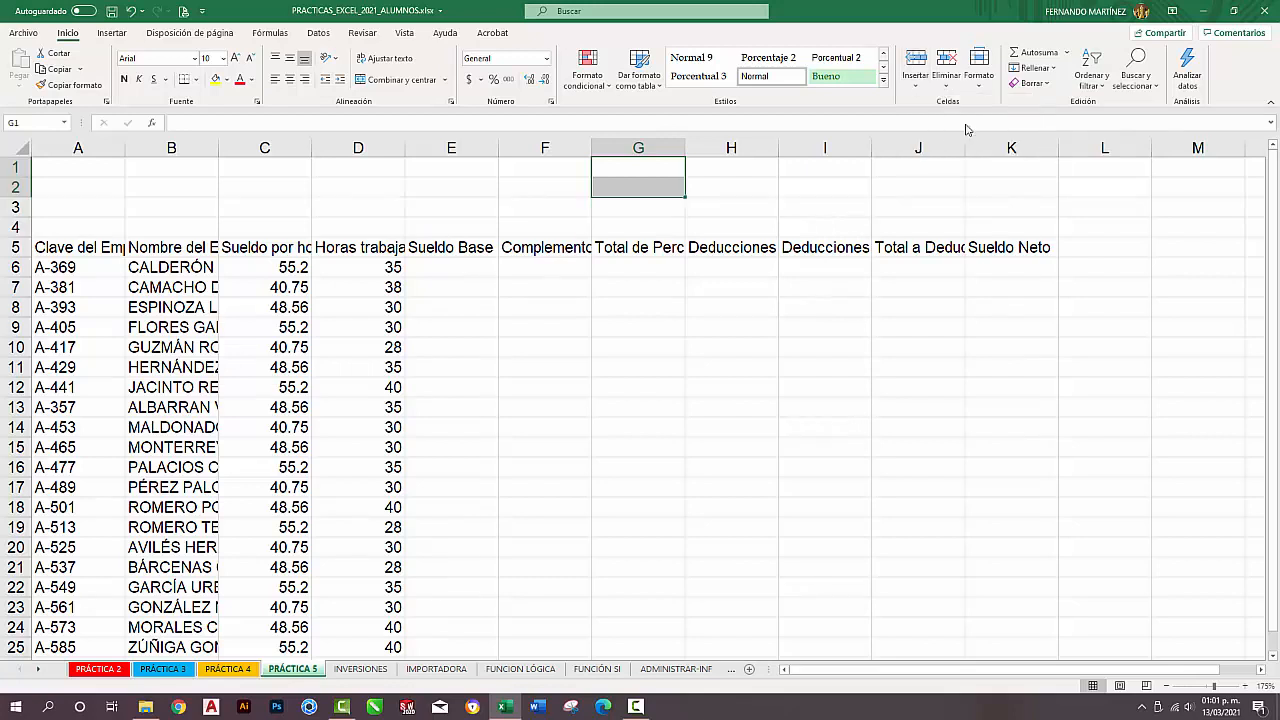
Check the four blank rows above the headings and the worksheet's last row, and return to cell A1.
{"action": "left_click", "coordinate": [640, 225]}
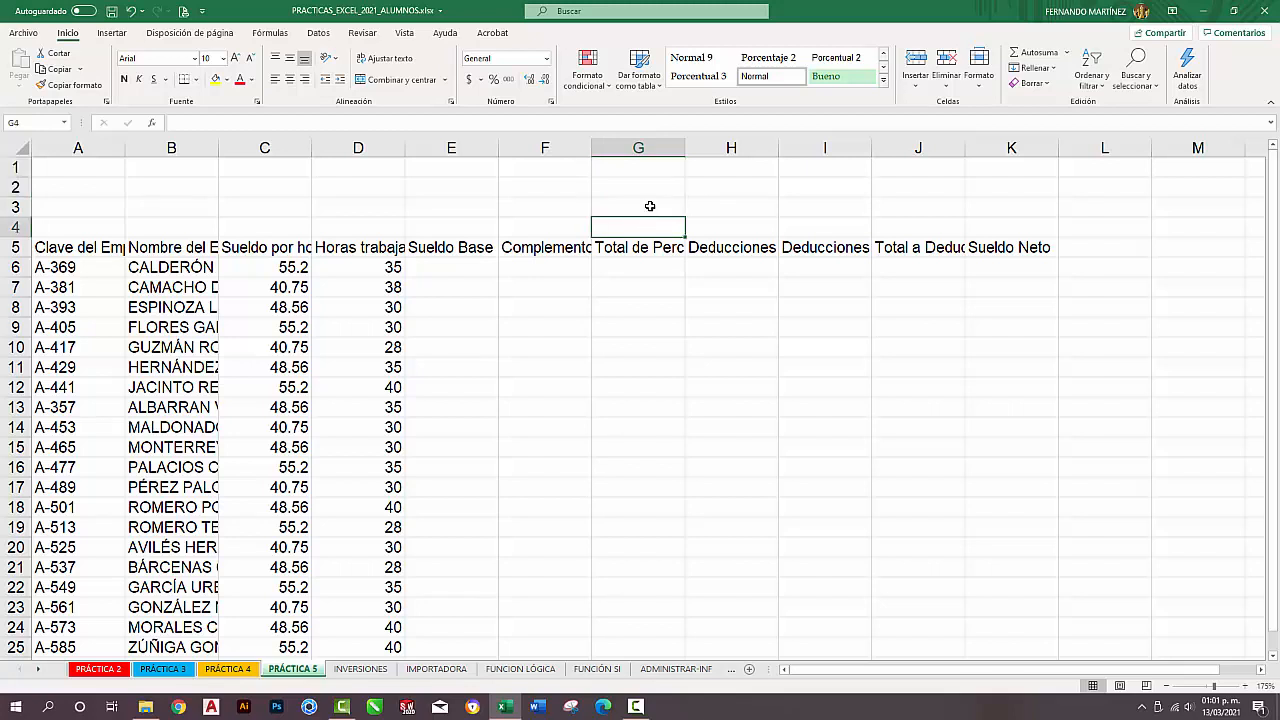
{"action": "left_click_drag", "start_coordinate": [640, 171], "coordinate": [637, 225]}
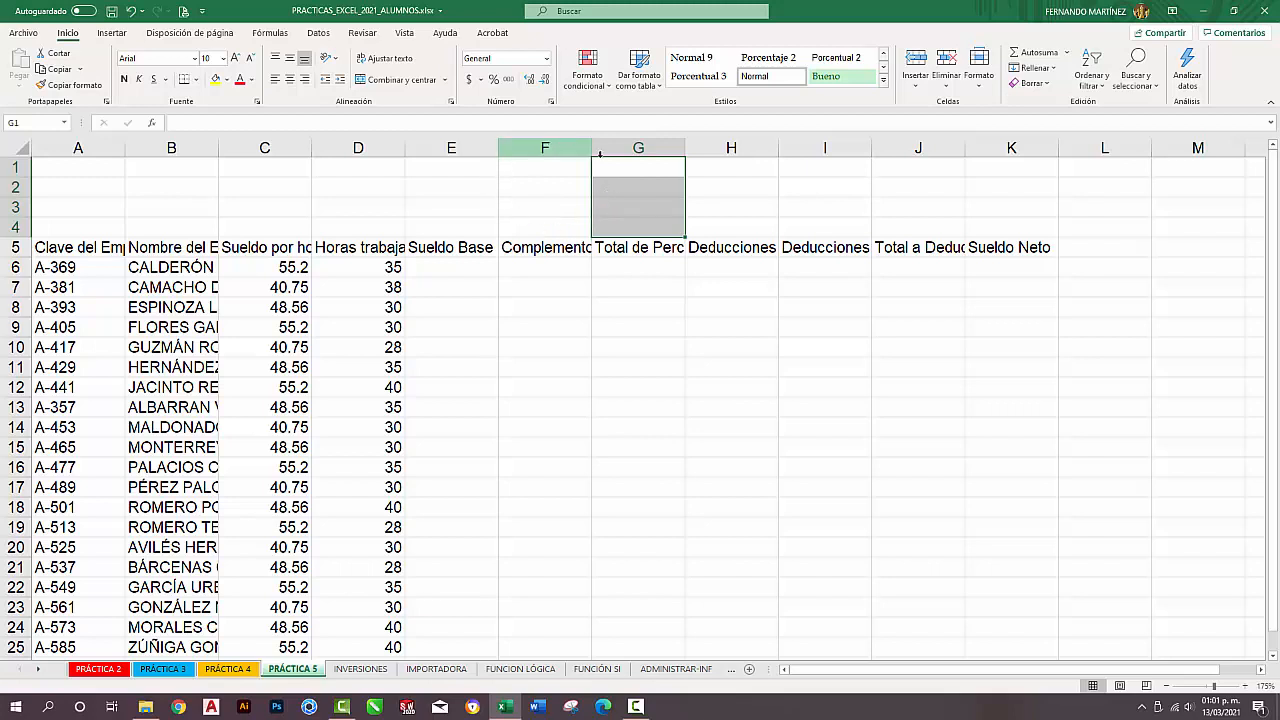
{"action": "left_click", "coordinate": [624, 227]}
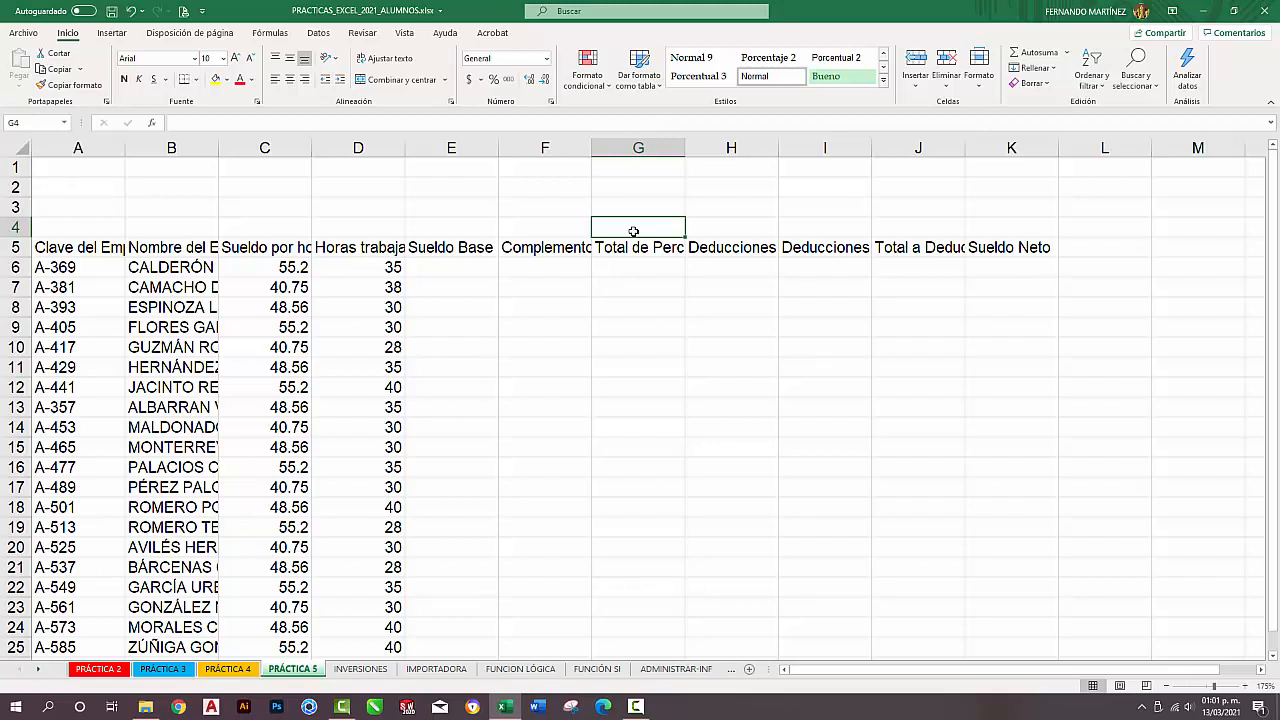
{"action": "key", "text": "Down"}
{"action": "key", "text": "ctrl+Down"}
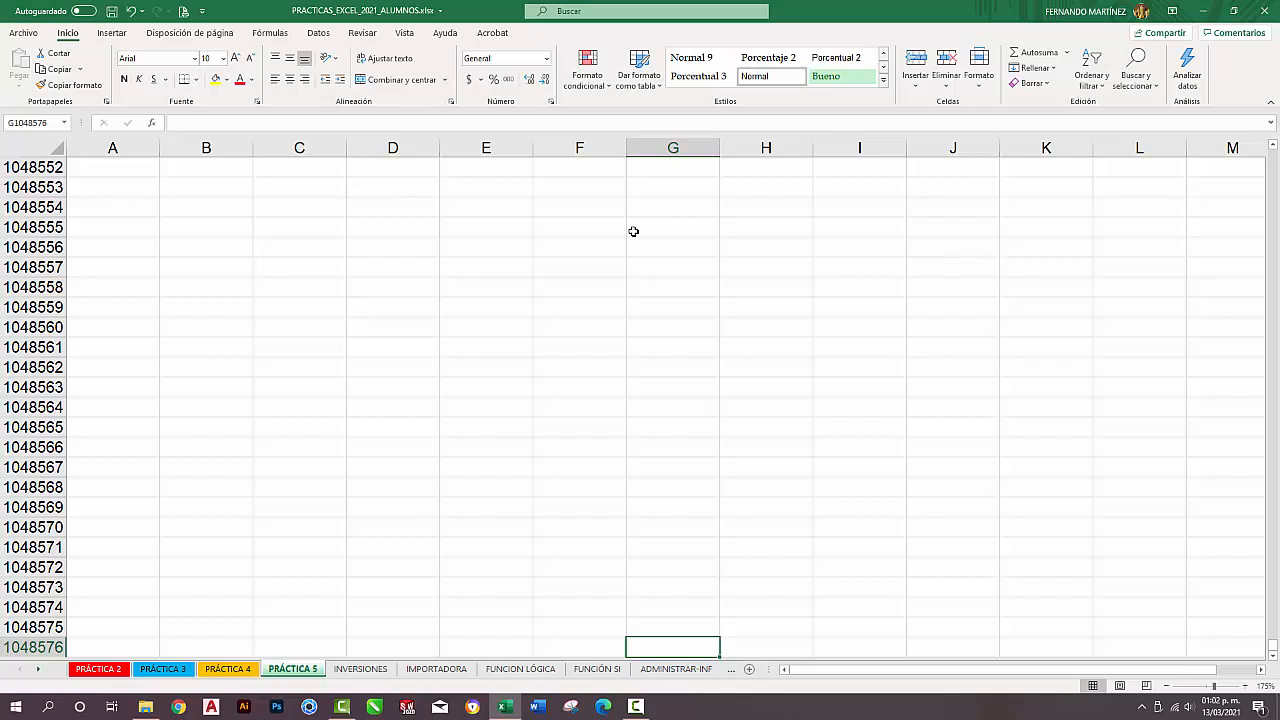
{"action": "key", "text": "ctrl+Home"}
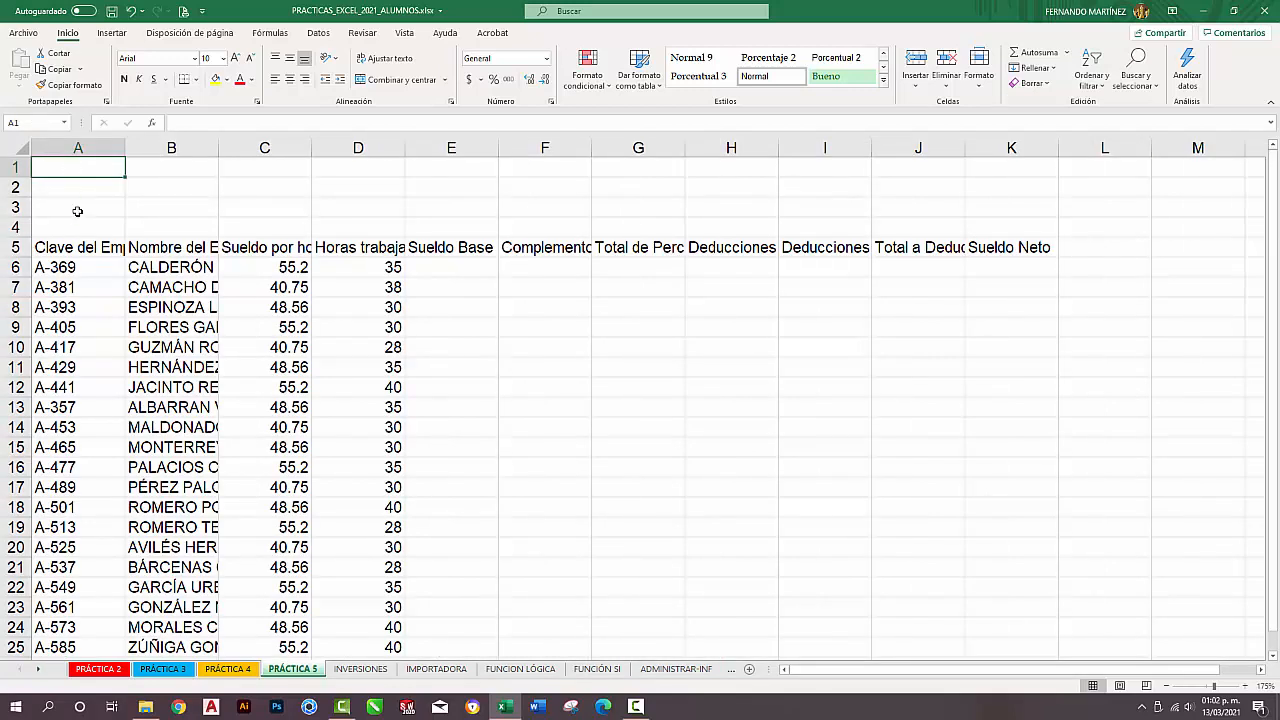
Merge and center A1:K1 and enter the company title EMPRESA DE MUEBLES S.A. DE C.V. in it.
{"action": "left_click_drag", "start_coordinate": [77, 168], "coordinate": [188, 166]}
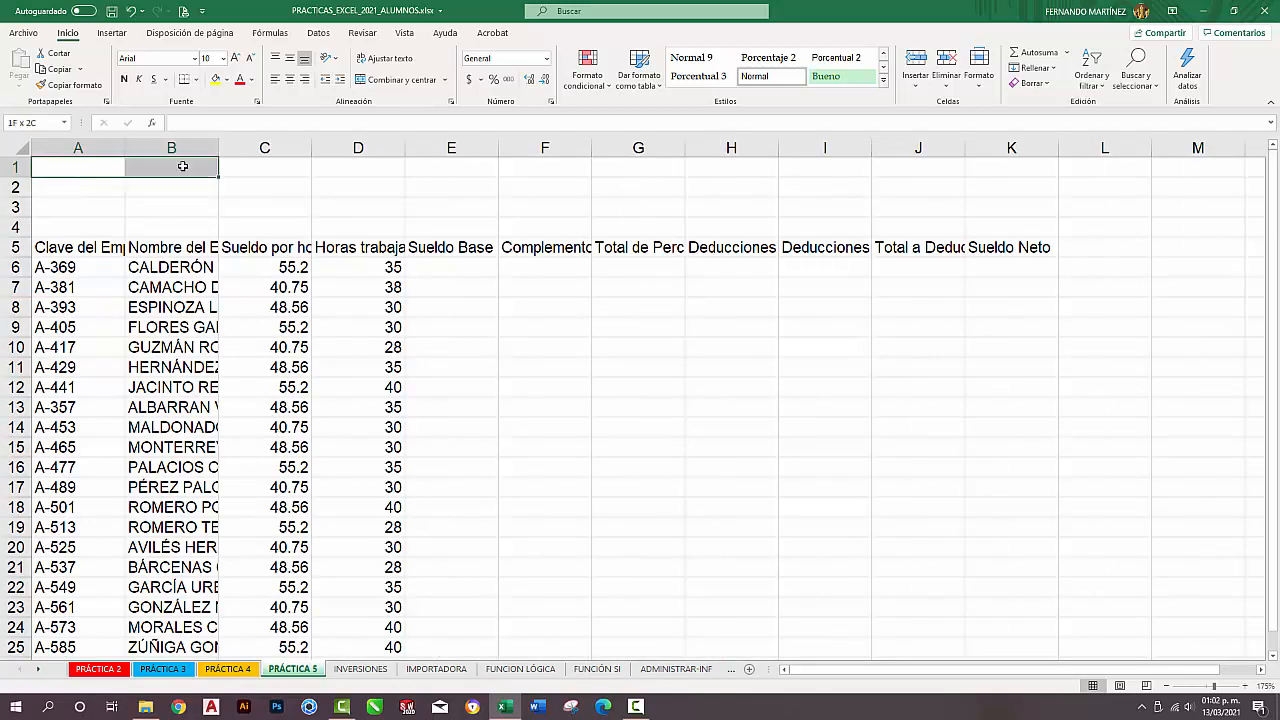
{"action": "left_click_drag", "start_coordinate": [83, 189], "coordinate": [145, 206]}
{"action": "left_click", "coordinate": [79, 166]}
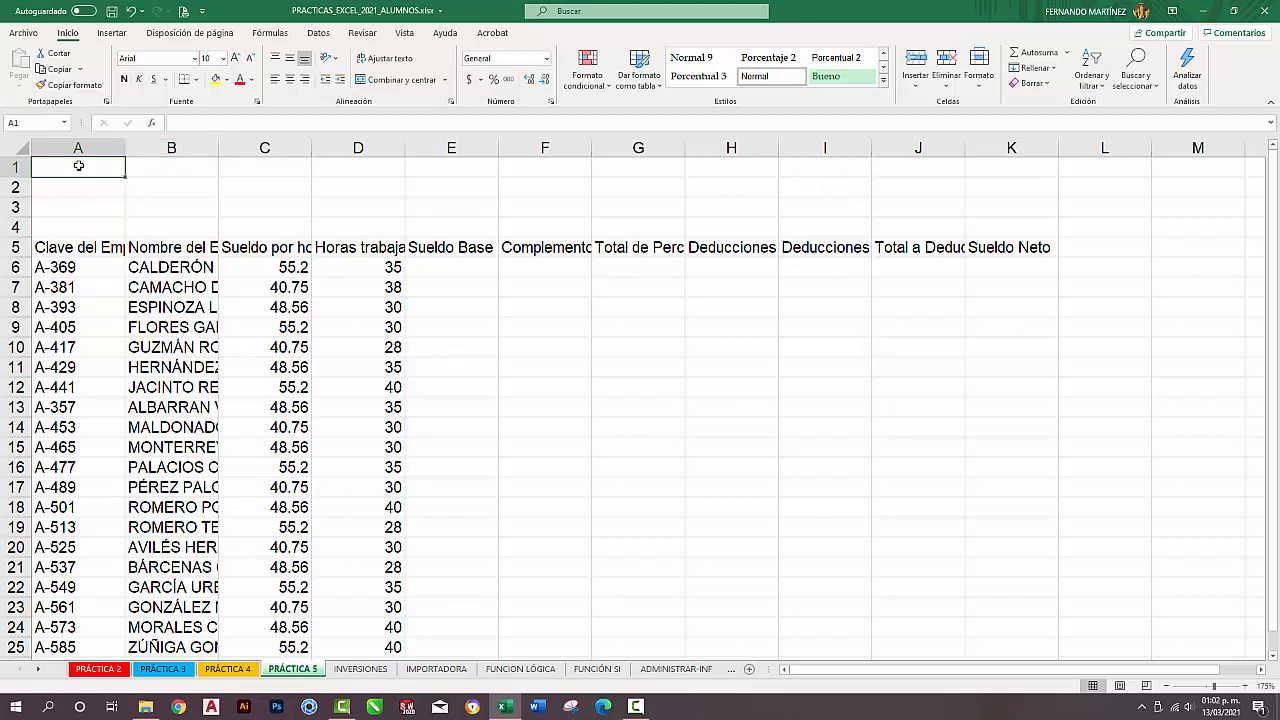
{"action": "left_click_drag", "start_coordinate": [90, 167], "coordinate": [1013, 168]}
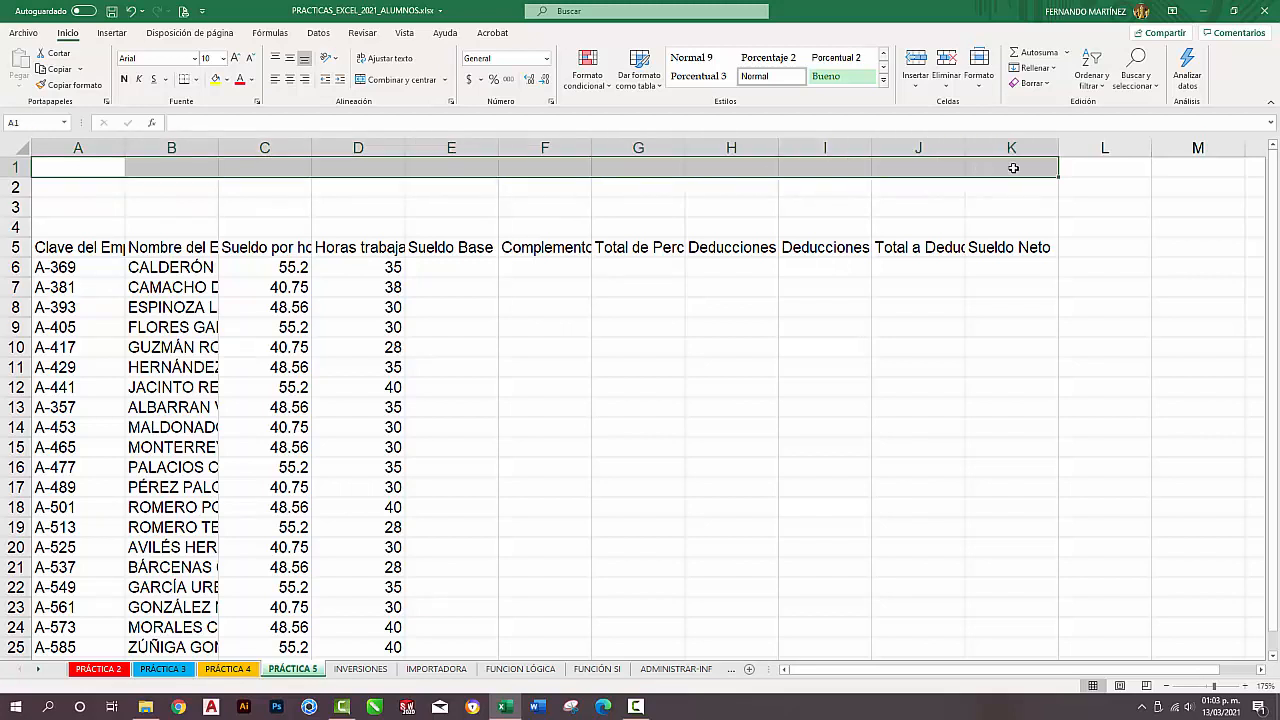
{"action": "left_click", "coordinate": [400, 80]}
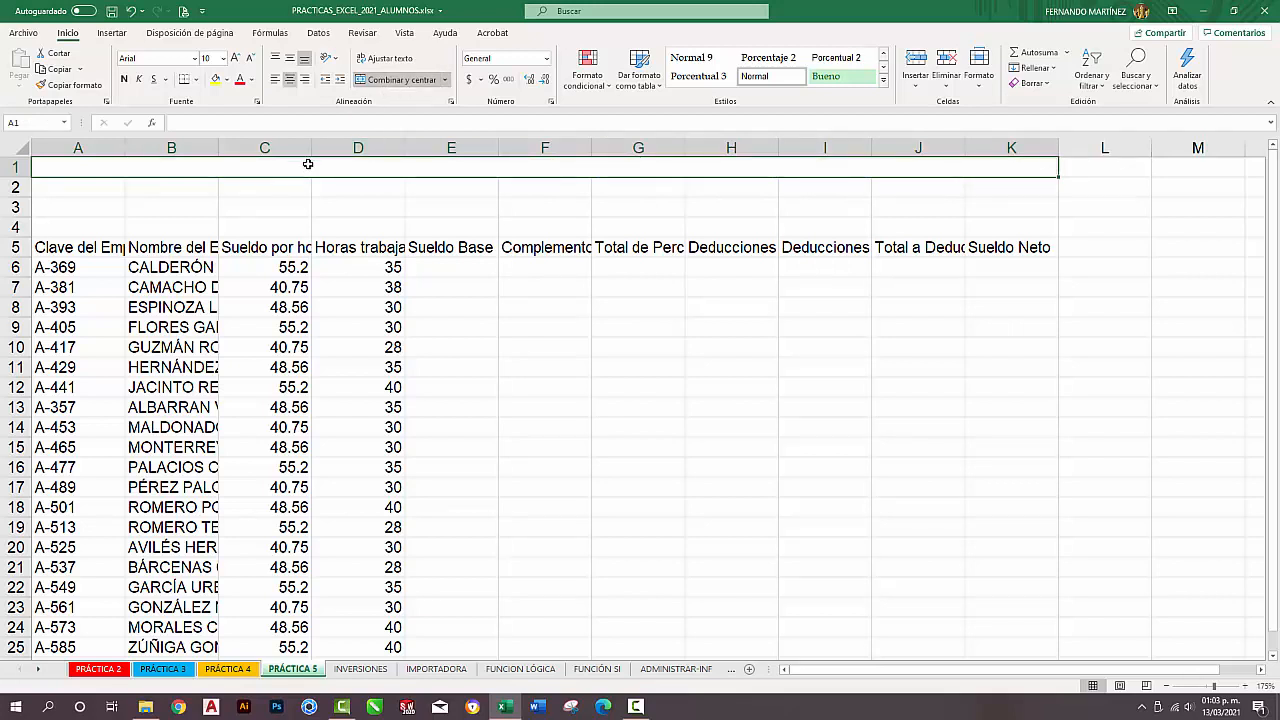
{"action": "type", "text": "EMPRESA DE MUEBLES S.A. DE C.V."}
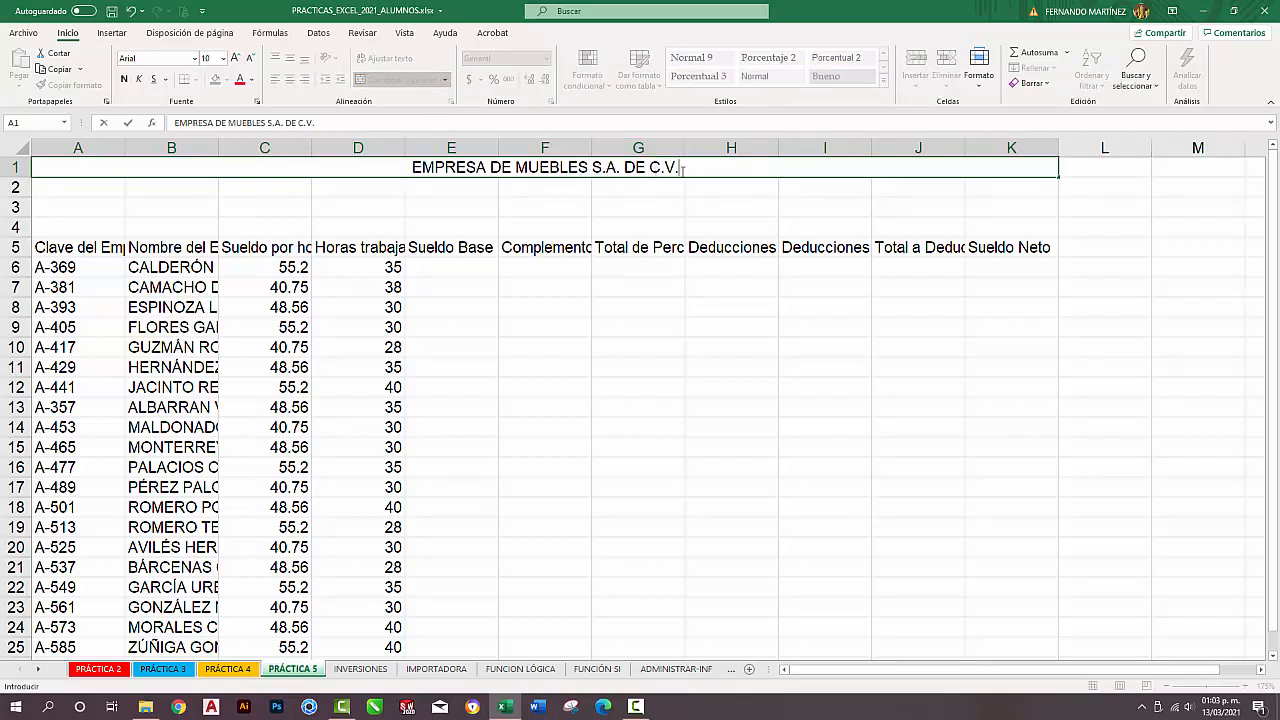
{"action": "left_click", "coordinate": [127, 123]}
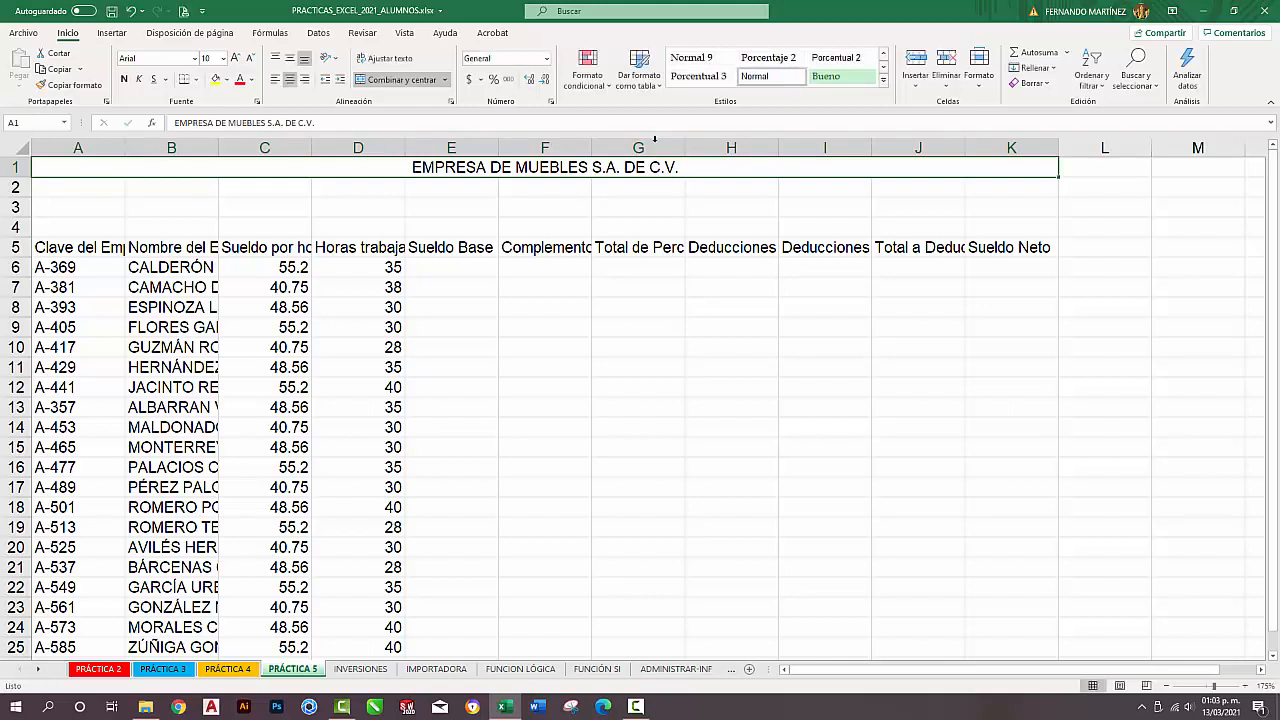
Set the height of row 1 to 50 and align the company title vertically to the middle.
{"action": "left_click", "coordinate": [979, 86]}
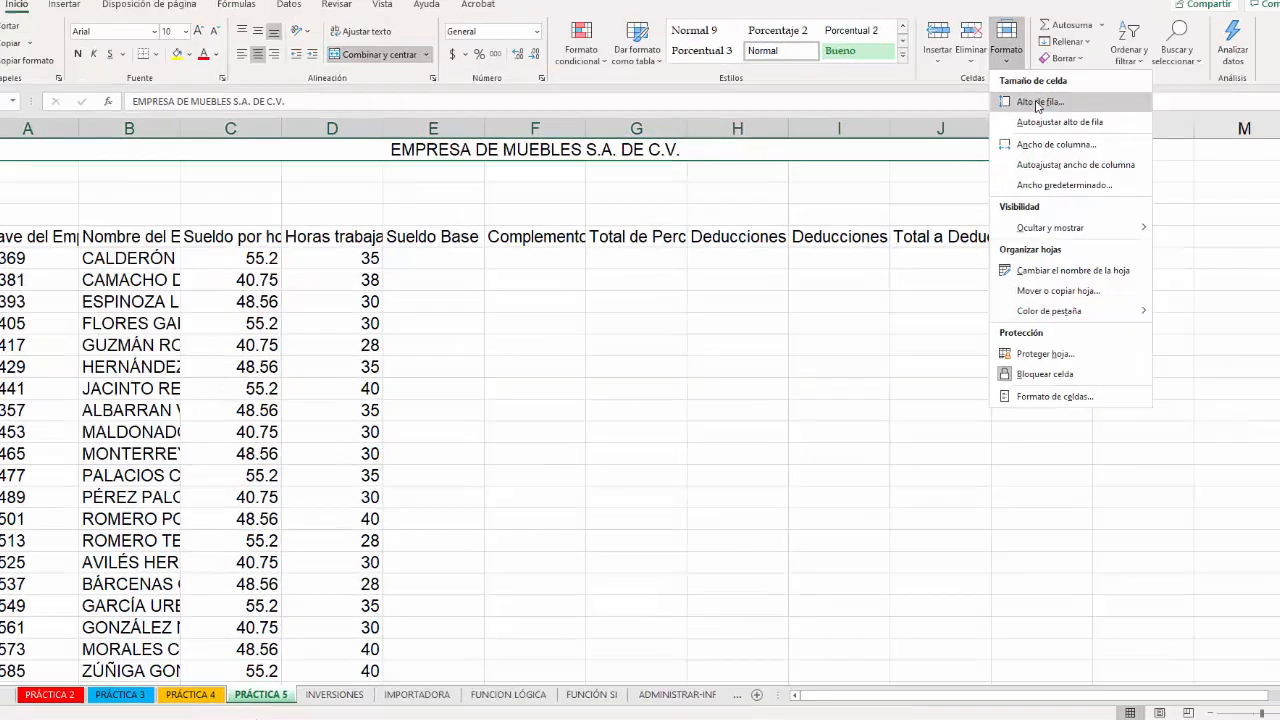
{"action": "left_click", "coordinate": [1038, 102]}
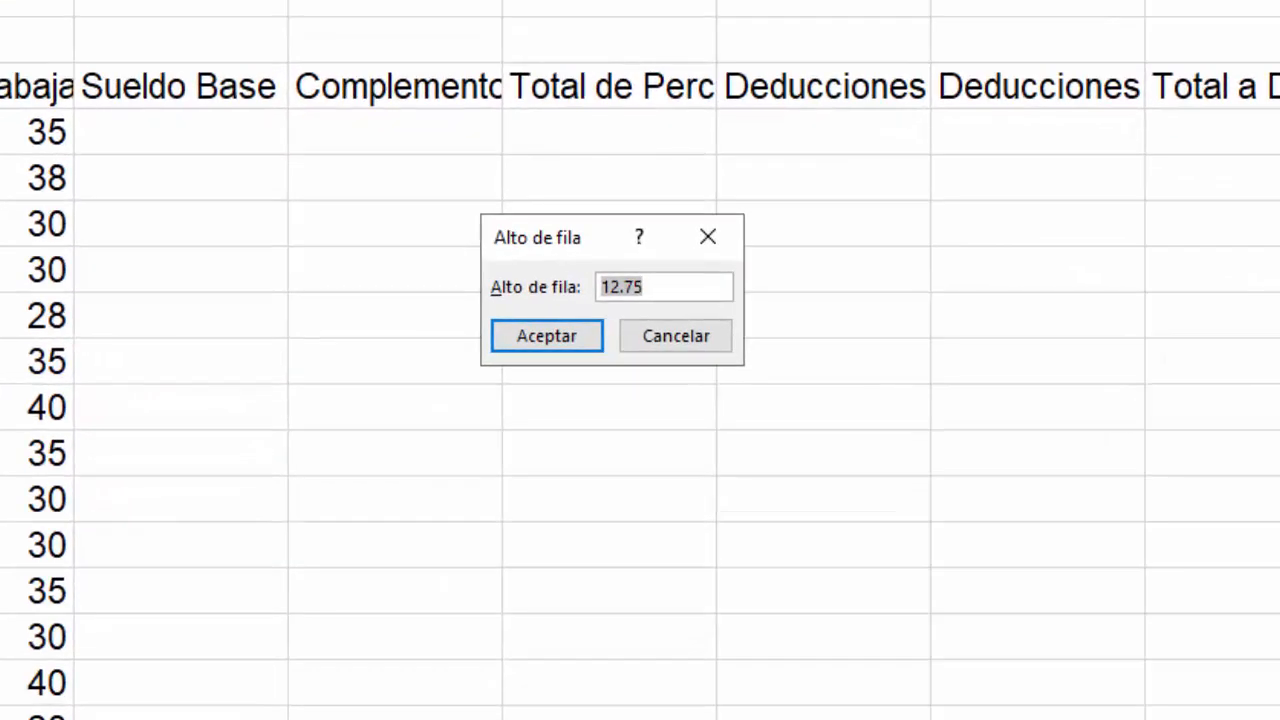
{"action": "type", "text": "50"}
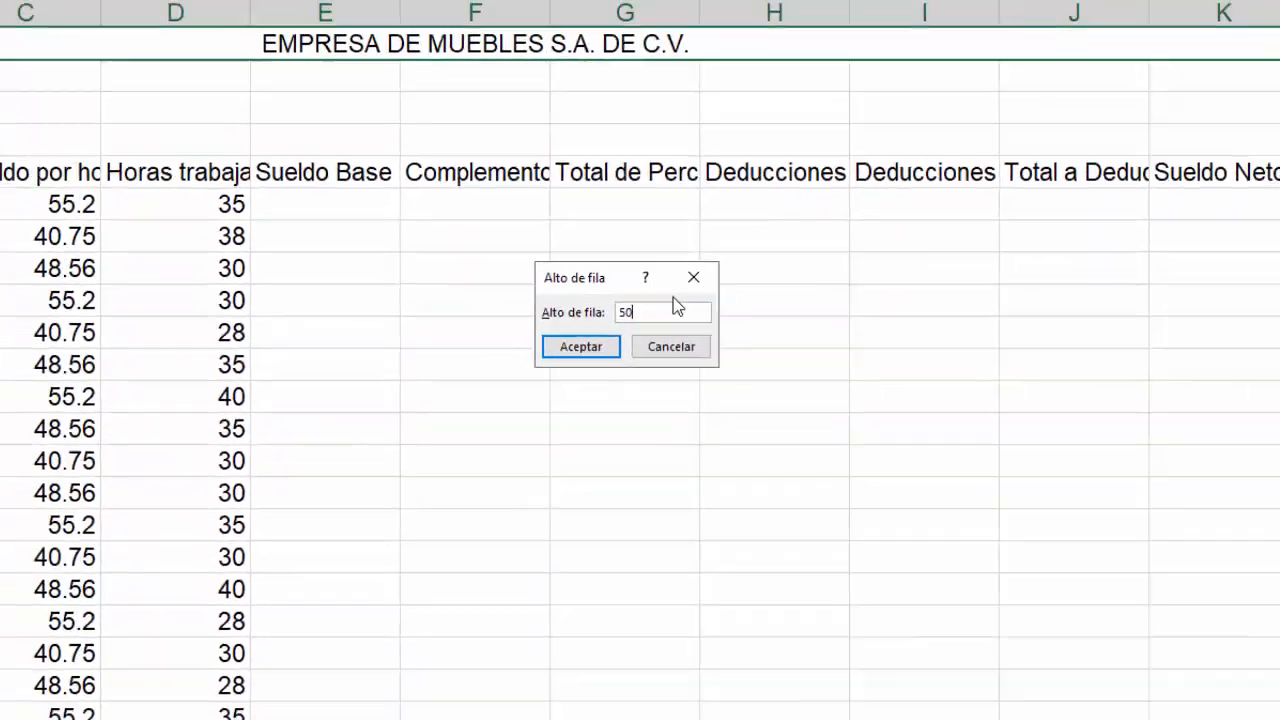
{"action": "key", "text": "Return"}
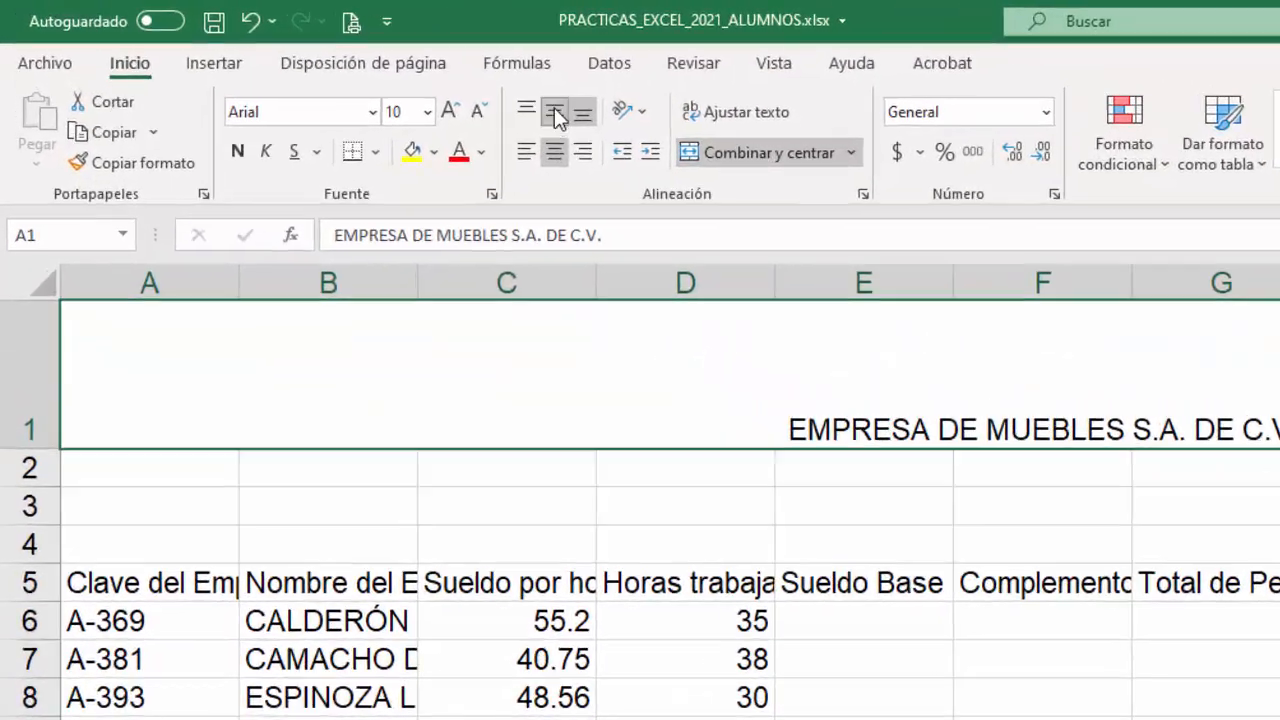
{"action": "left_click", "coordinate": [381, 79]}
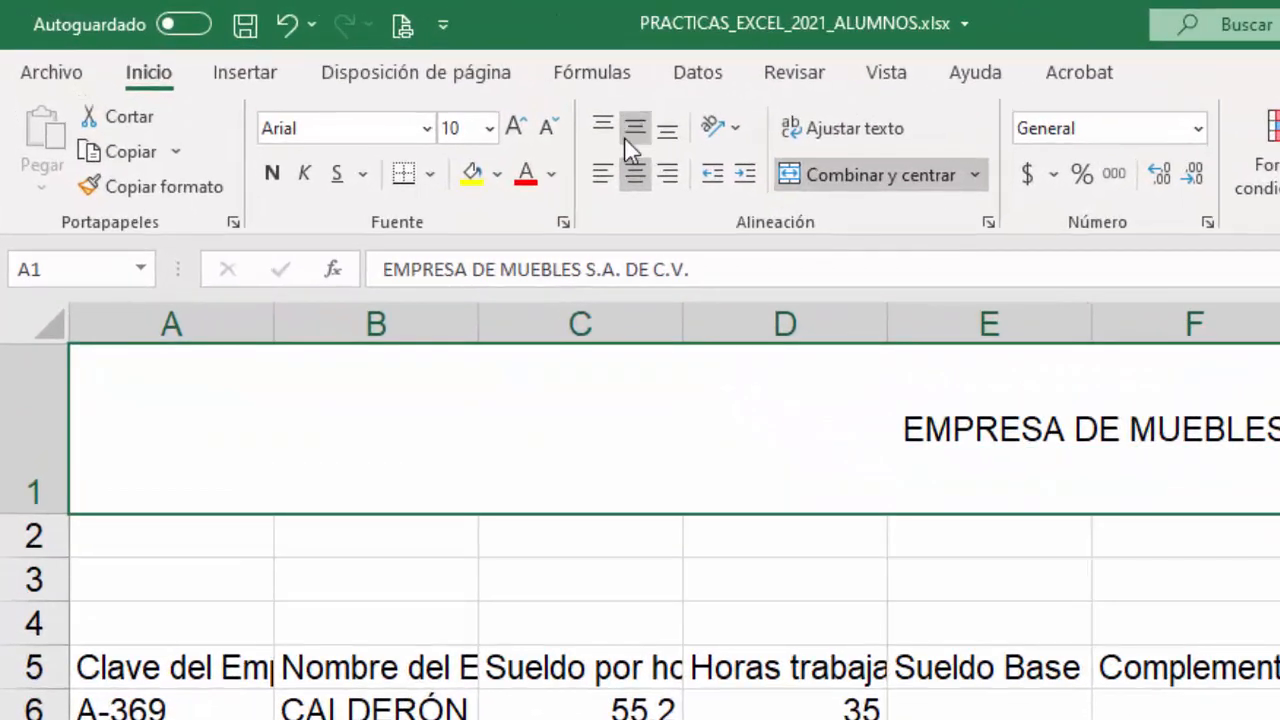
Format the company title in A1 with the Algerian font at size 24.
{"action": "left_click", "coordinate": [430, 128]}
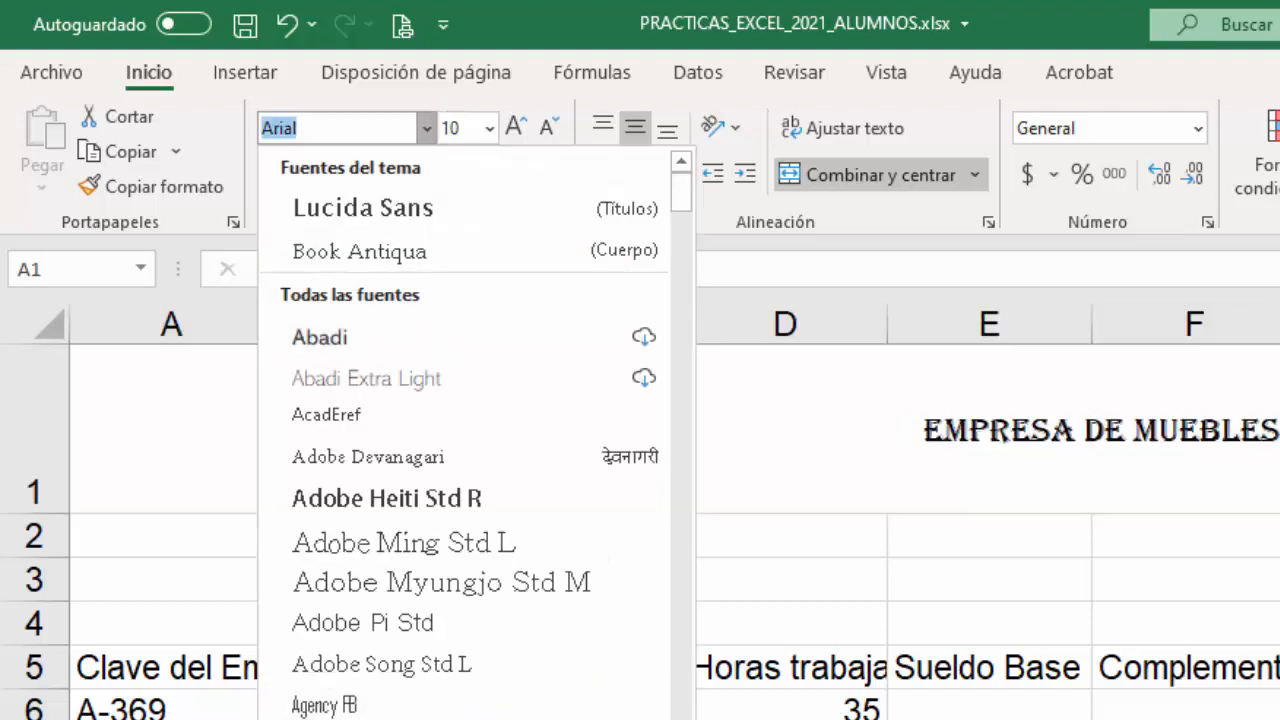
{"action": "left_click", "coordinate": [330, 718]}
{"action": "left_click", "coordinate": [515, 128]}
{"action": "left_click", "coordinate": [515, 128]}
{"action": "left_click", "coordinate": [515, 128]}
{"action": "left_click", "coordinate": [515, 128]}
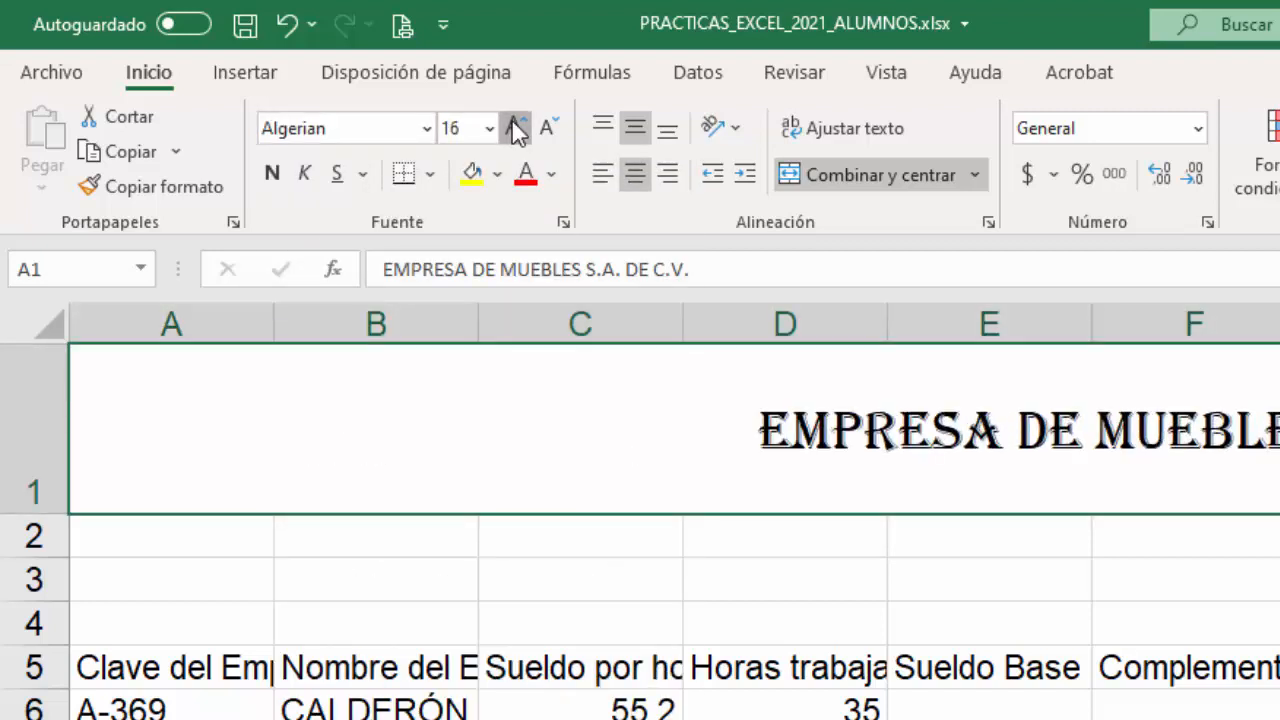
{"action": "left_click", "coordinate": [515, 128]}
{"action": "left_click", "coordinate": [515, 128]}
{"action": "left_click", "coordinate": [515, 128]}
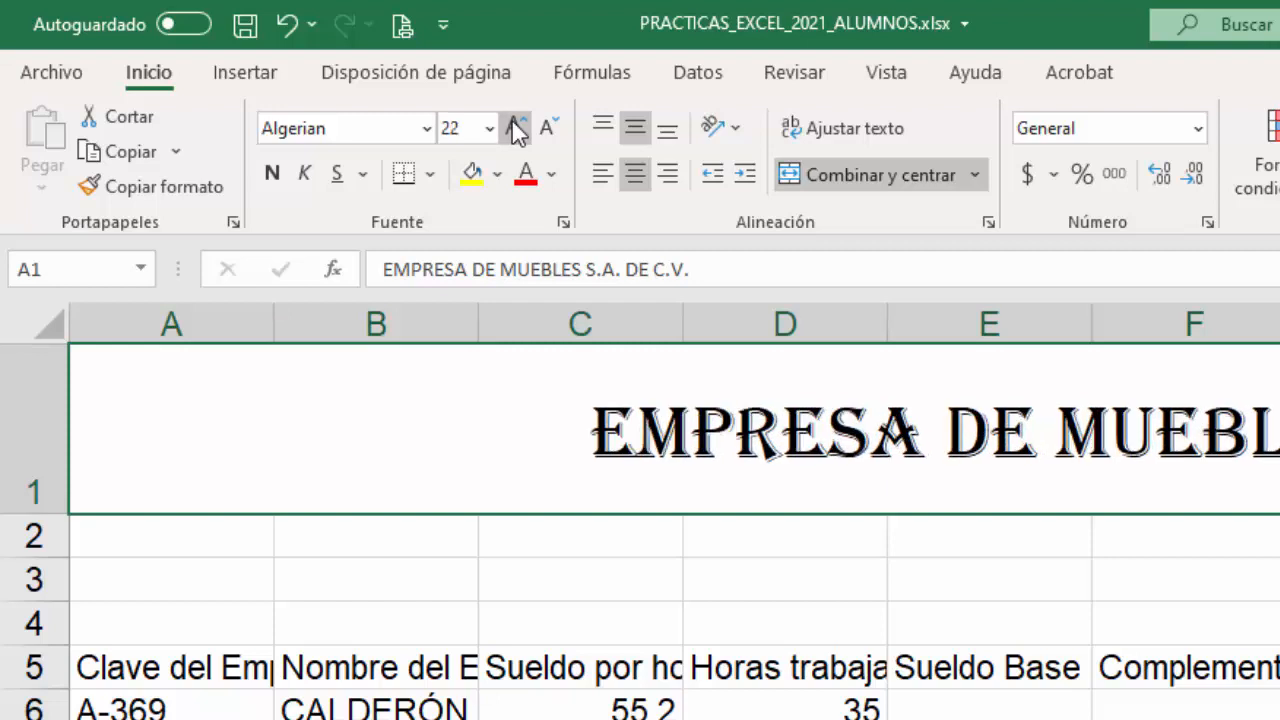
{"action": "left_click", "coordinate": [515, 128]}
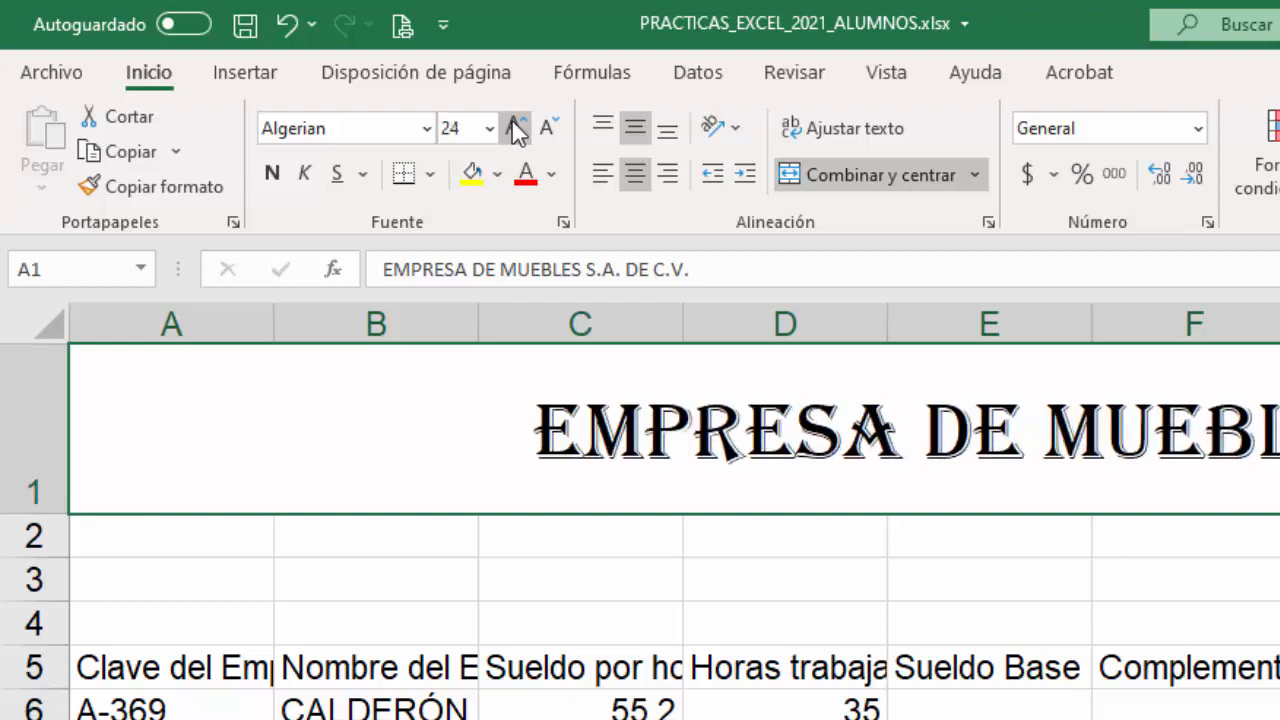
Give the company title a standard blue font color and a light gray fill.
{"action": "left_click", "coordinate": [551, 175]}
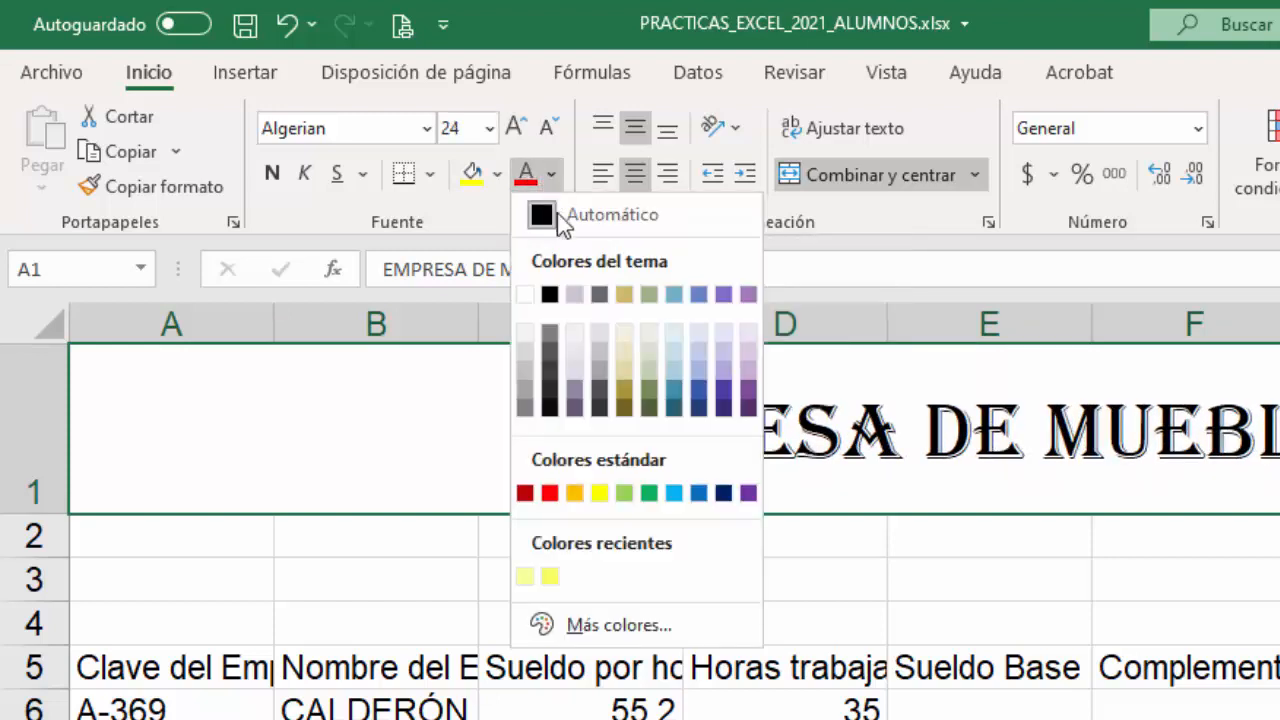
{"action": "left_click", "coordinate": [699, 494]}
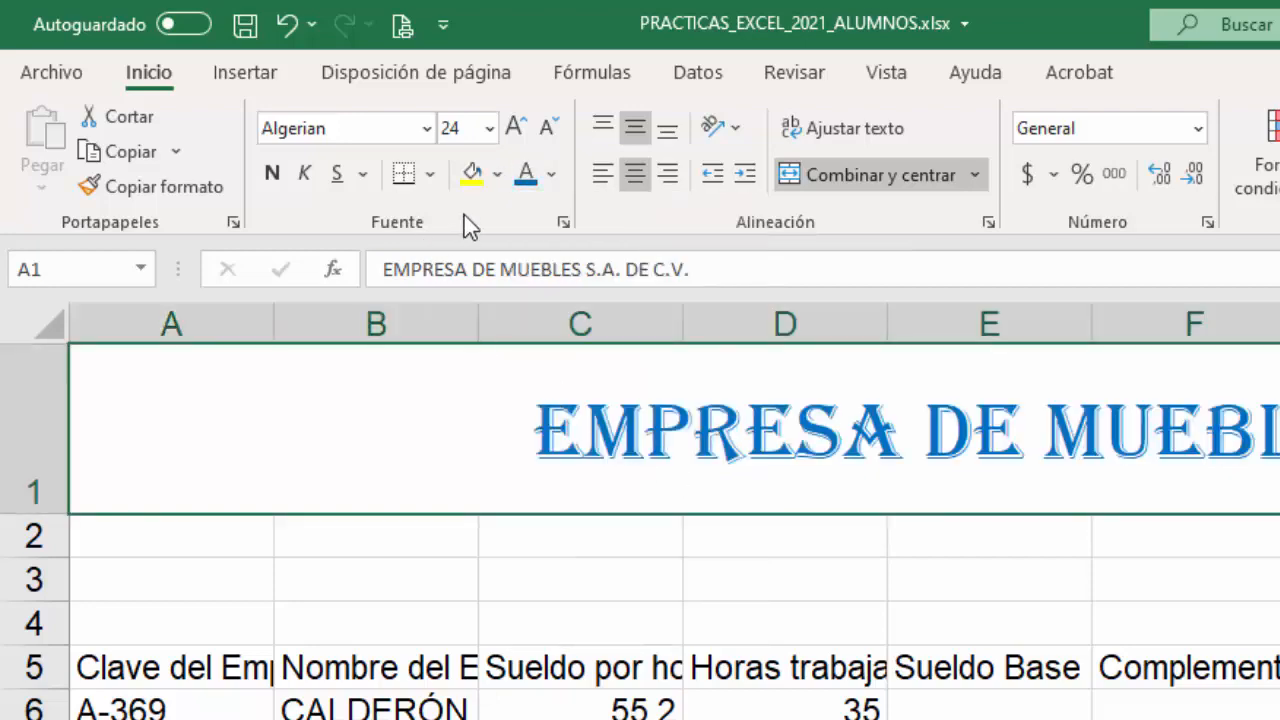
{"action": "left_click", "coordinate": [497, 173]}
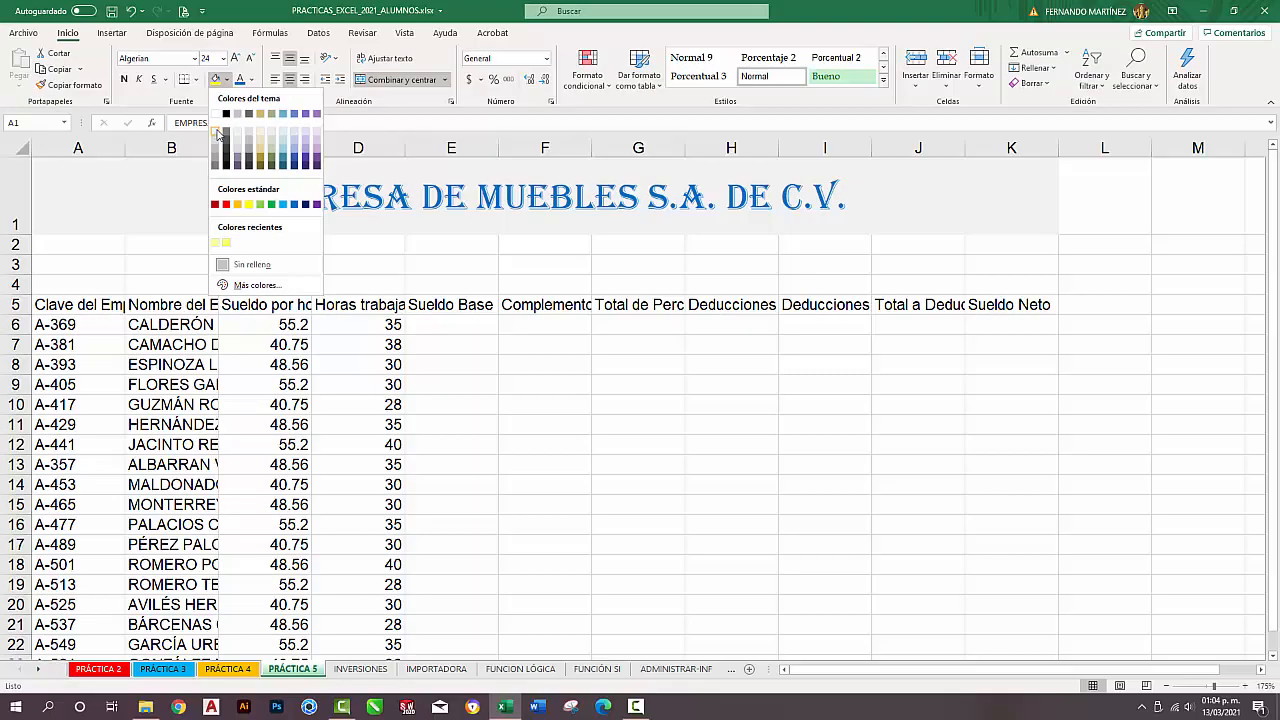
{"action": "left_click", "coordinate": [411, 251]}
{"action": "left_click", "coordinate": [915, 513]}
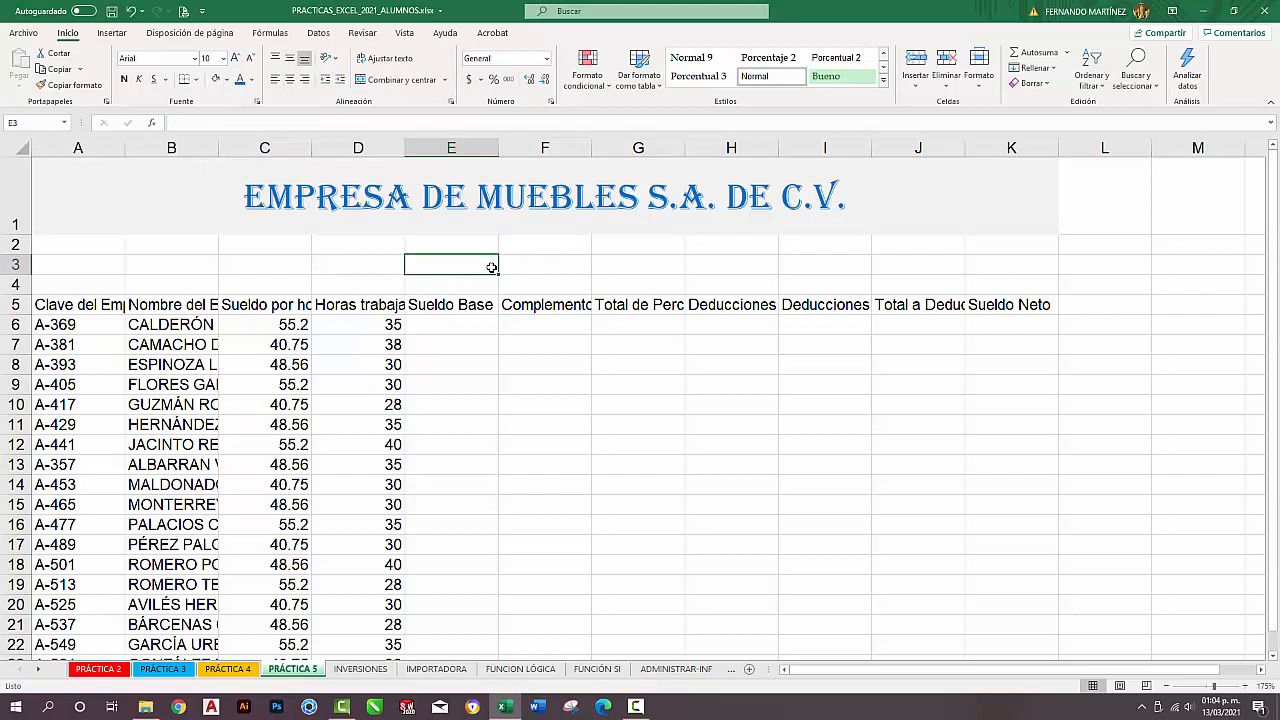
Merge and center A3:K3 and enter the subtitle NÓMINA DE EMPLEADOS.
{"action": "key", "text": "Home"}
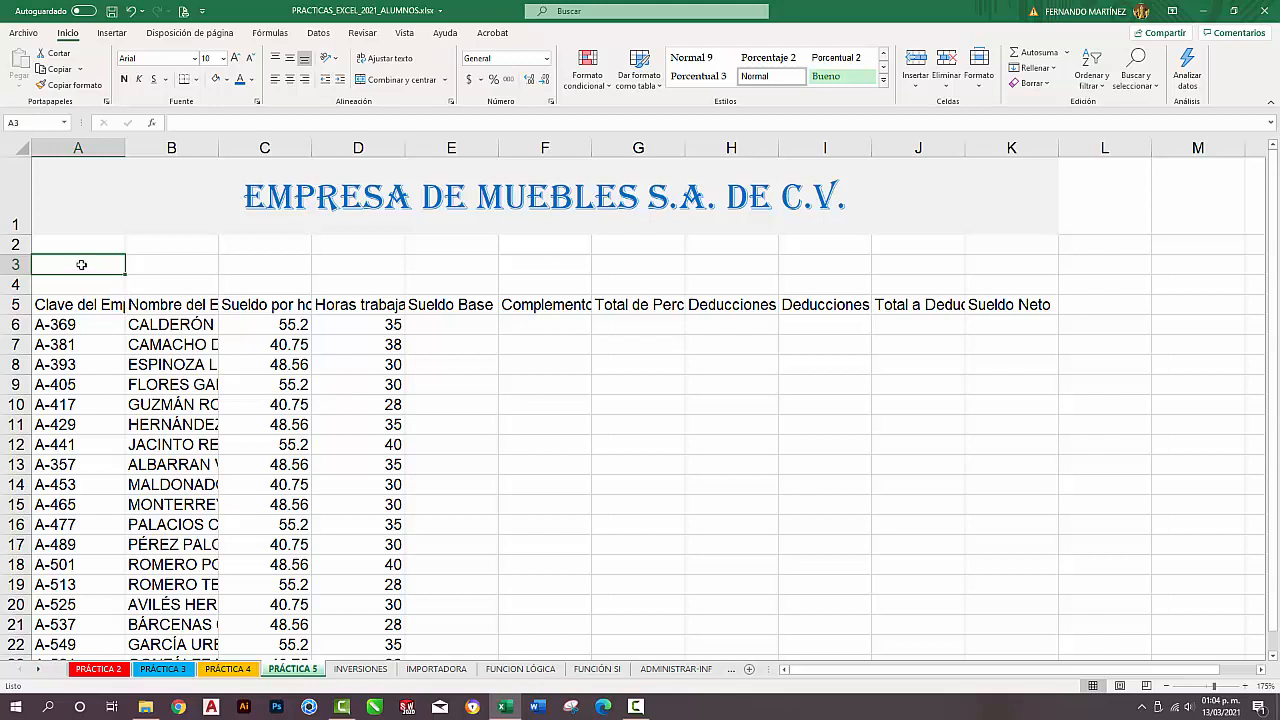
{"action": "left_click_drag", "start_coordinate": [117, 262], "coordinate": [986, 269]}
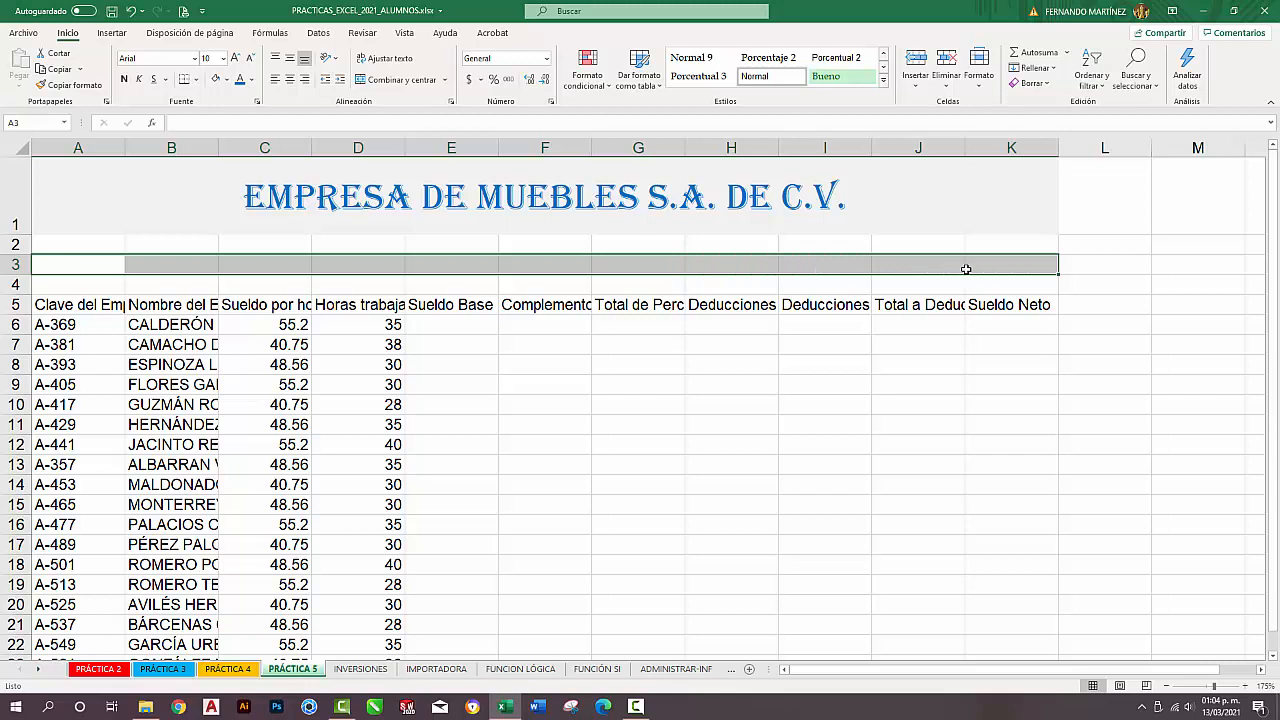
{"action": "left_click", "coordinate": [400, 84]}
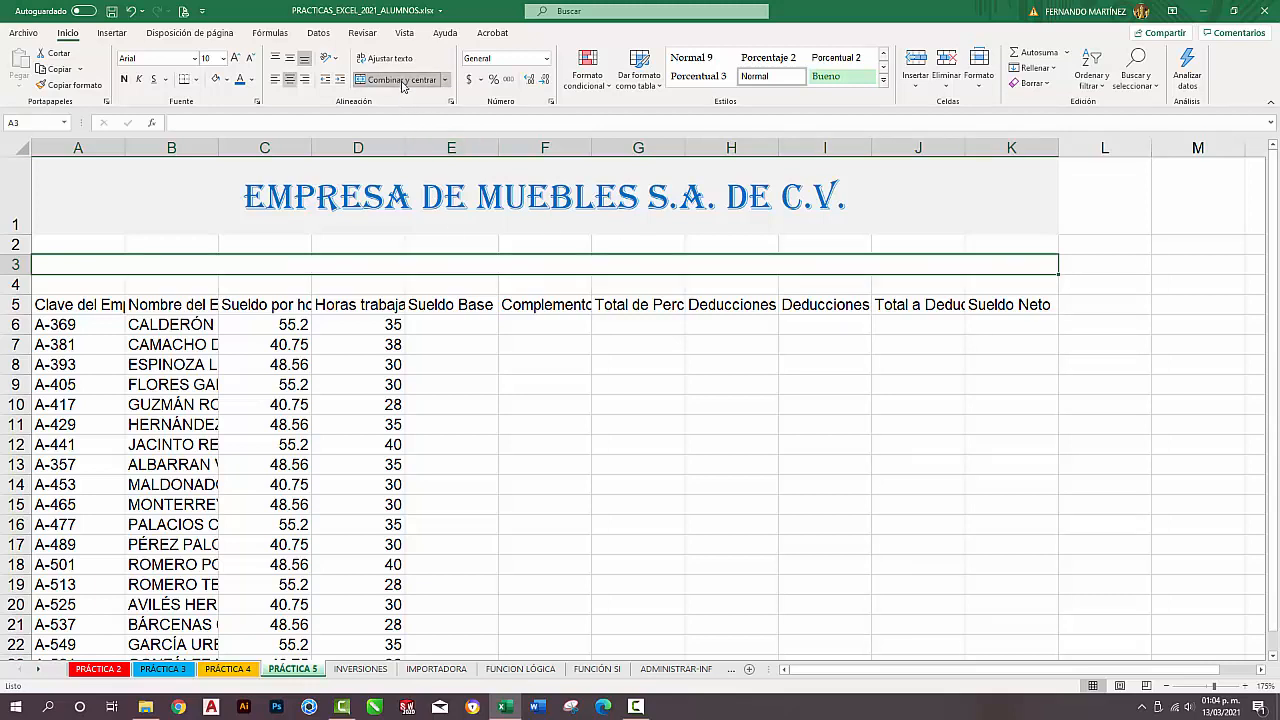
{"action": "type", "text": "NÓMINA DE EMPLEADOS"}
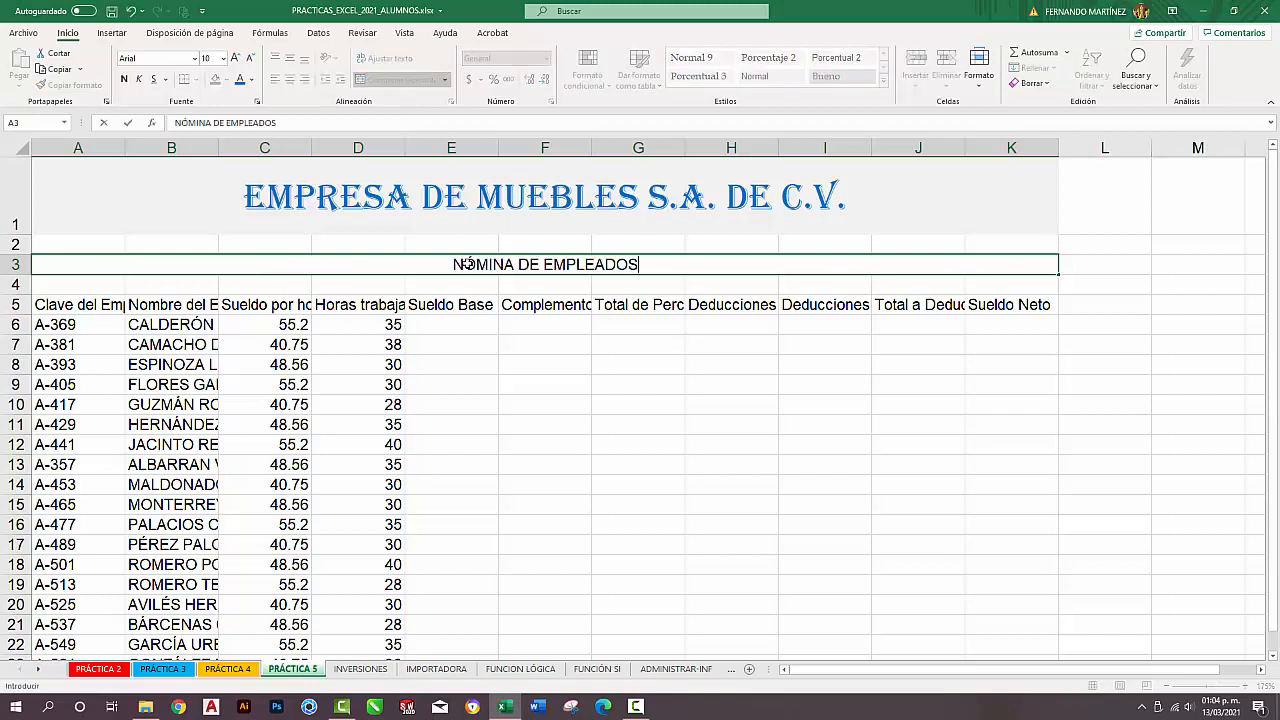
{"action": "key", "text": "ctrl+Return"}
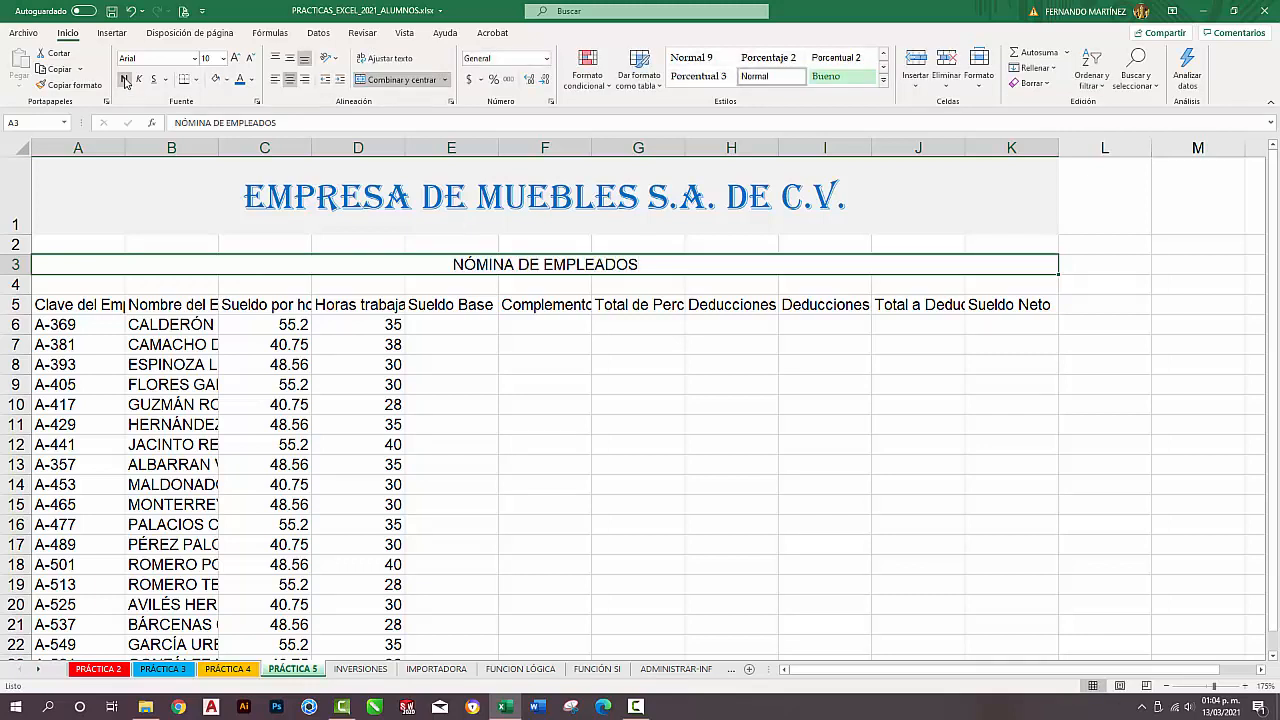
Make the NÓMINA DE EMPLEADOS subtitle bold and increase its font size to 14.
{"action": "left_click", "coordinate": [124, 78]}
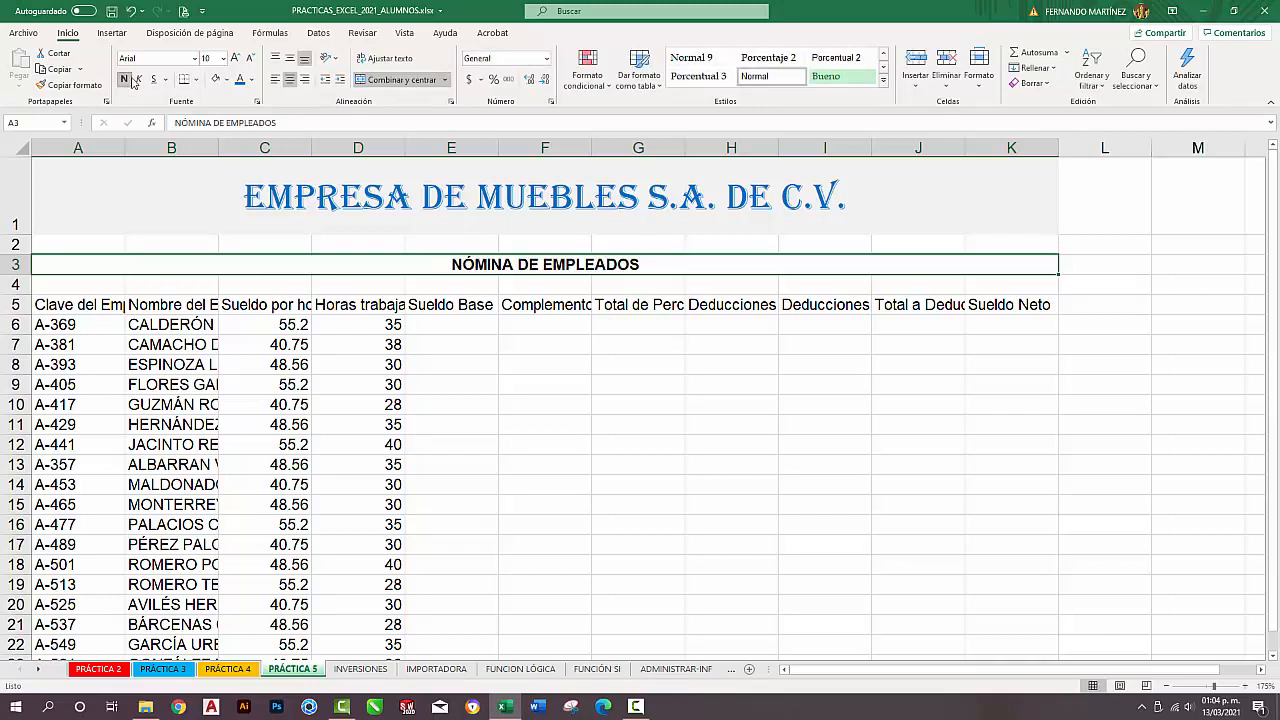
{"action": "left_click", "coordinate": [236, 59]}
{"action": "left_click", "coordinate": [236, 59]}
{"action": "left_click", "coordinate": [236, 59]}
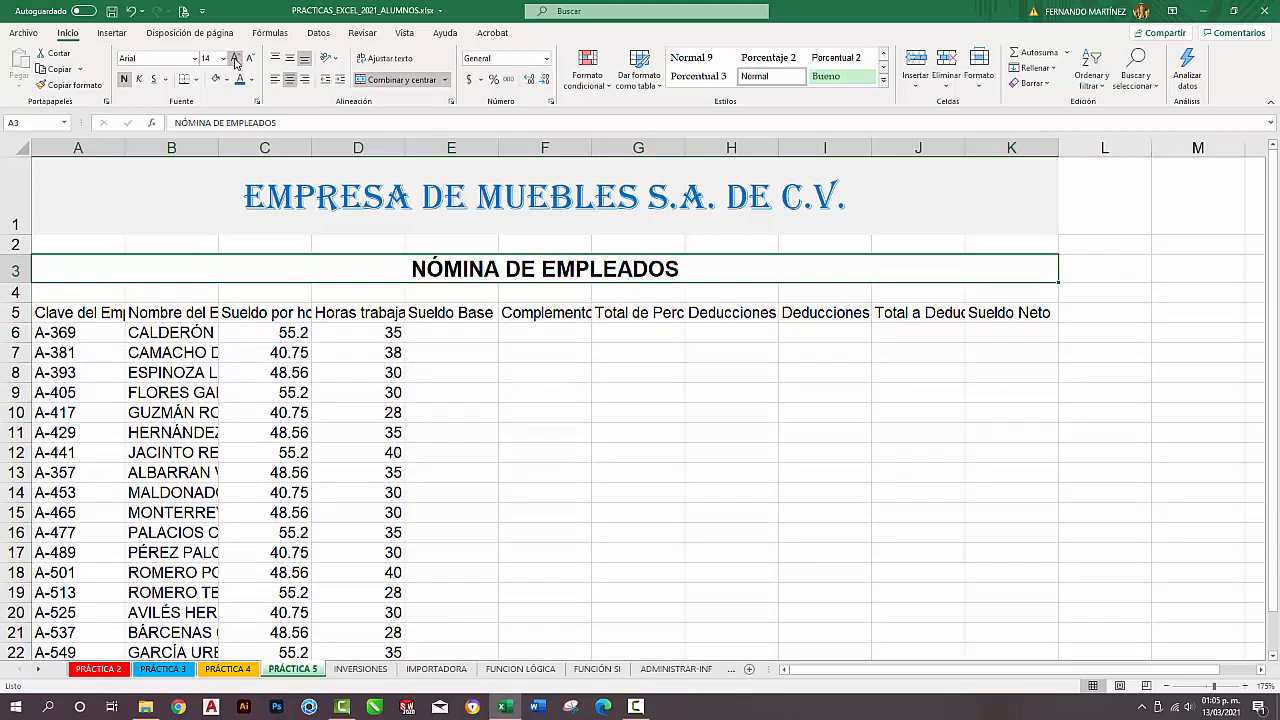
Wrap the text of the headings in A5:K5, center them vertically and horizontally, and make them bold.
{"action": "left_click", "coordinate": [60, 313]}
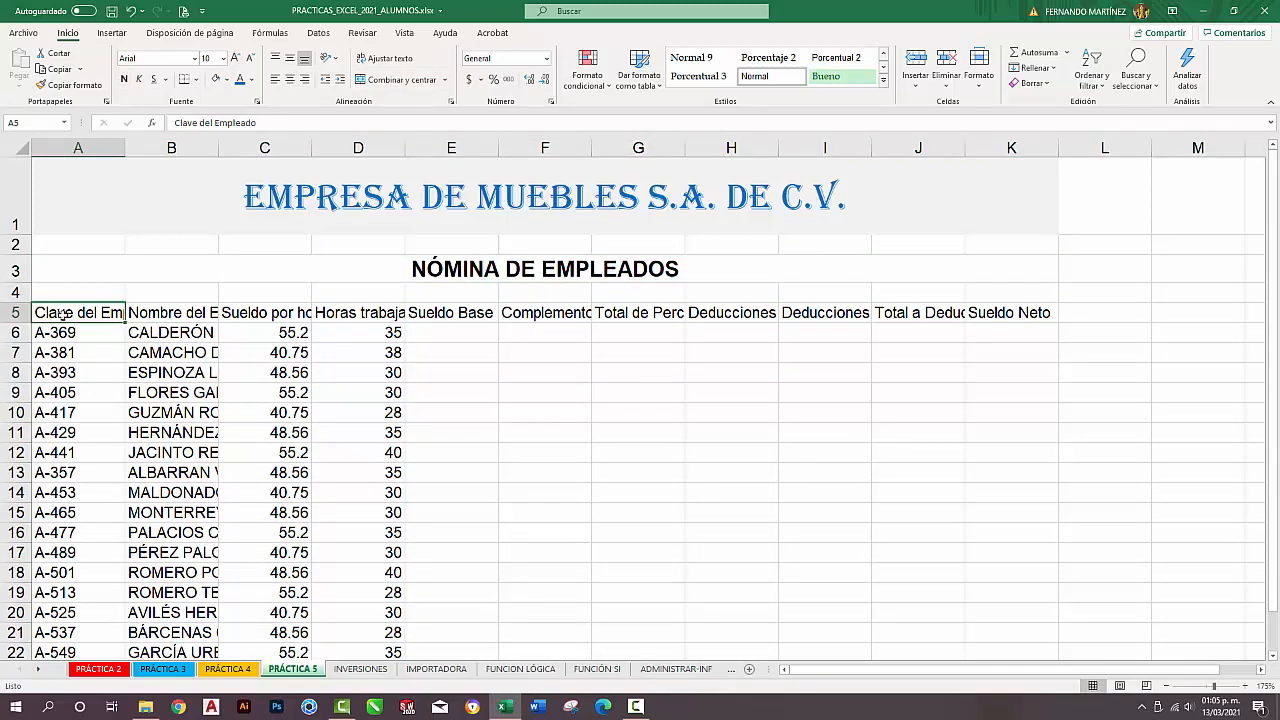
{"action": "left_click_drag", "start_coordinate": [86, 313], "coordinate": [973, 313]}
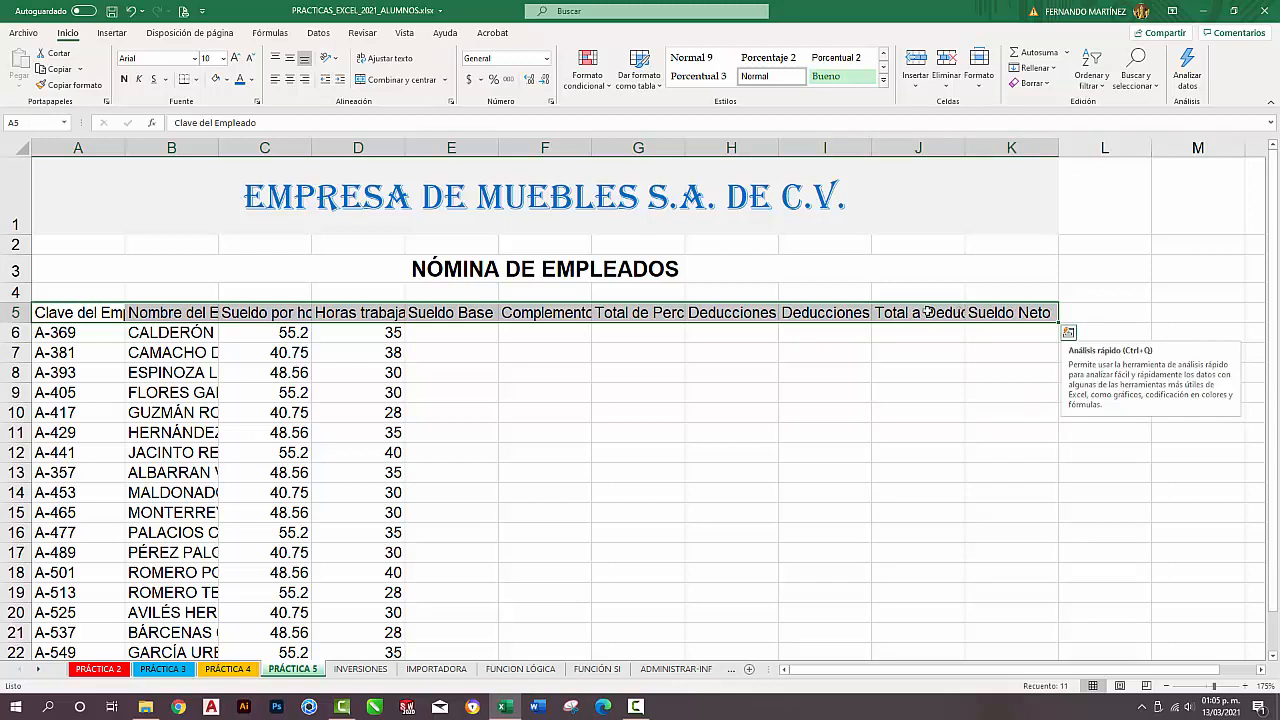
{"action": "left_click", "coordinate": [393, 62]}
{"action": "left_click", "coordinate": [289, 58]}
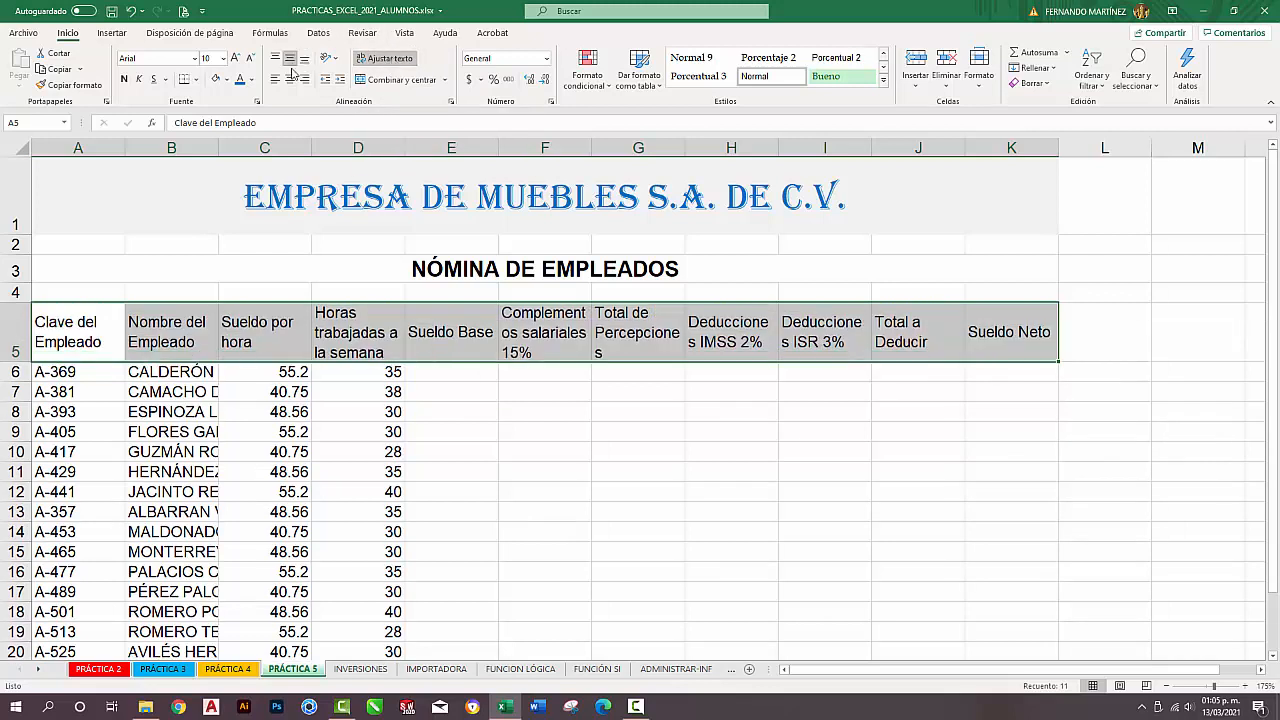
{"action": "left_click", "coordinate": [289, 79]}
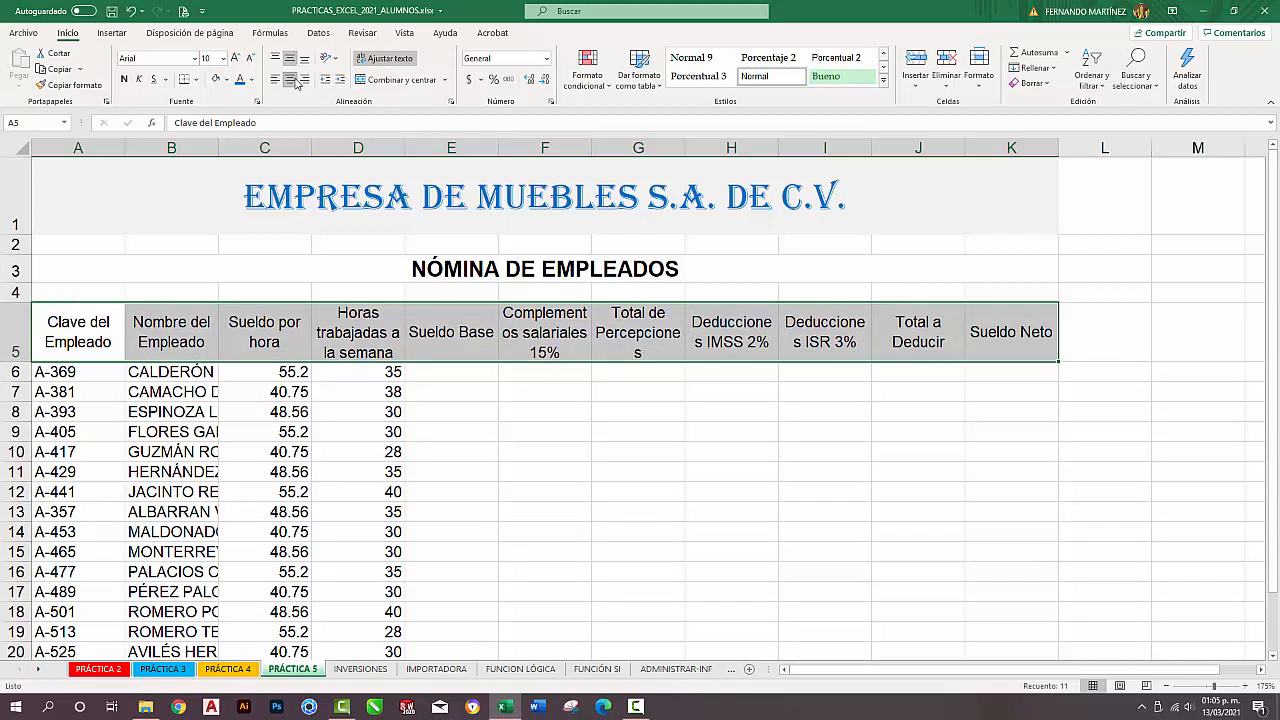
{"action": "left_click", "coordinate": [124, 79]}
Narrow column A slightly so it fits the Clave del Empleado heading.
{"action": "left_click", "coordinate": [118, 340]}
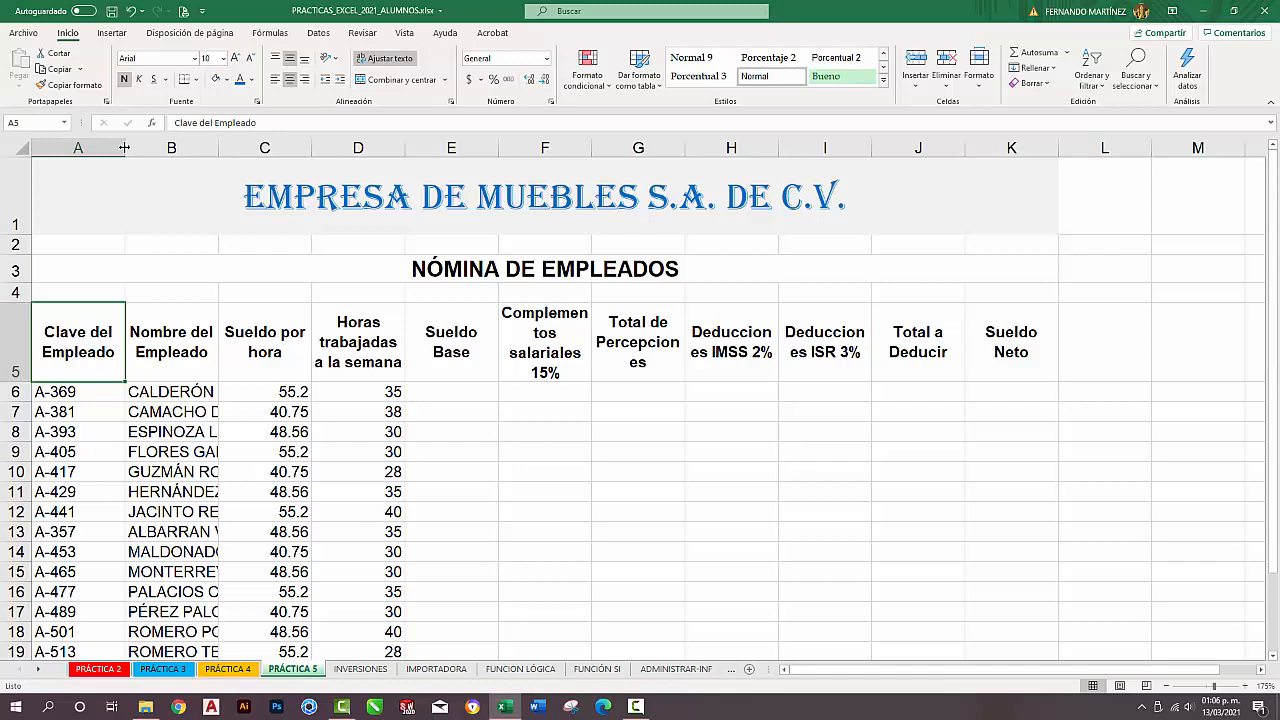
{"action": "left_click_drag", "start_coordinate": [124, 147], "coordinate": [114, 148]}
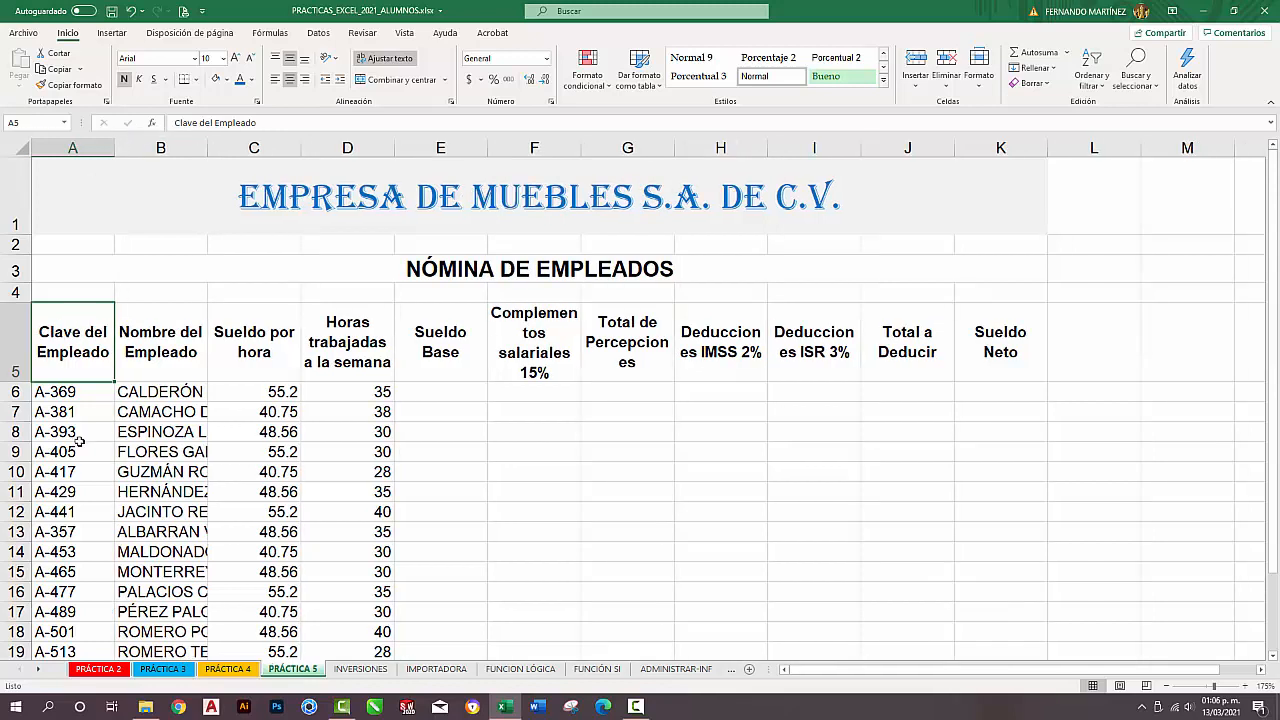
Check the full contents of several employee name cells in column B and return to its heading in B5.
{"action": "left_click", "coordinate": [170, 350]}
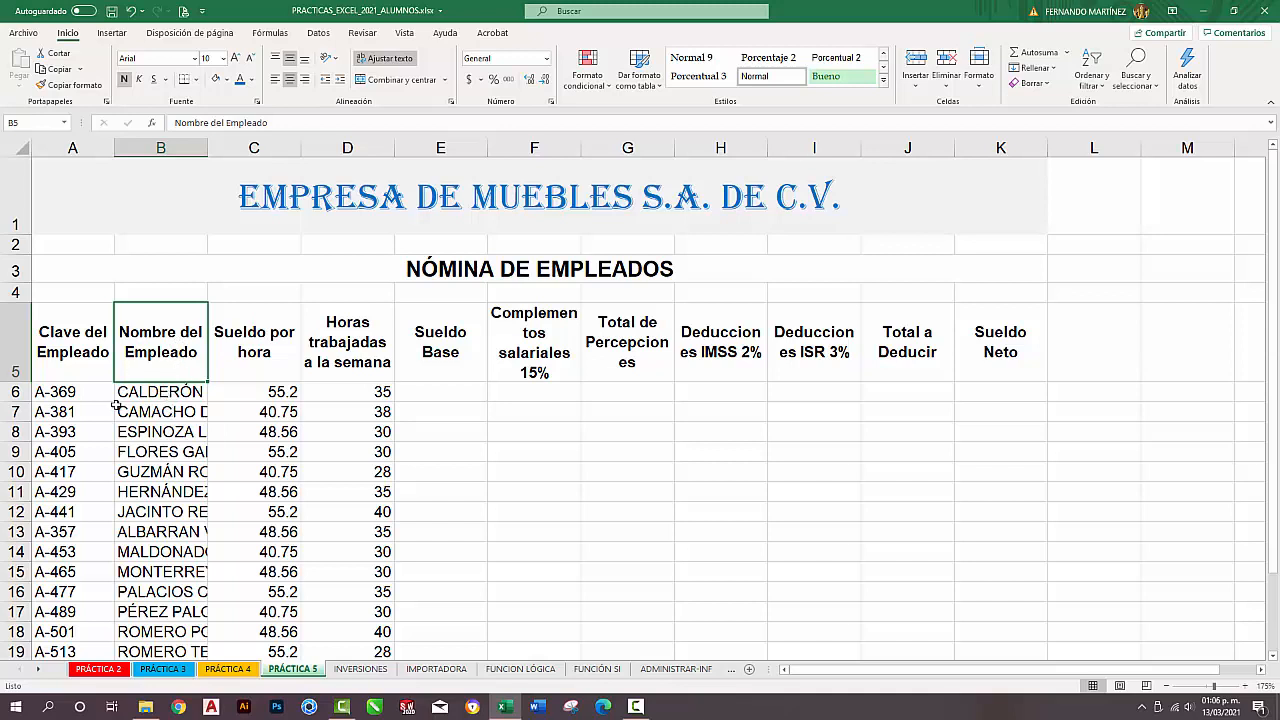
{"action": "left_click", "coordinate": [153, 393]}
{"action": "left_click", "coordinate": [155, 409]}
{"action": "left_click", "coordinate": [155, 435]}
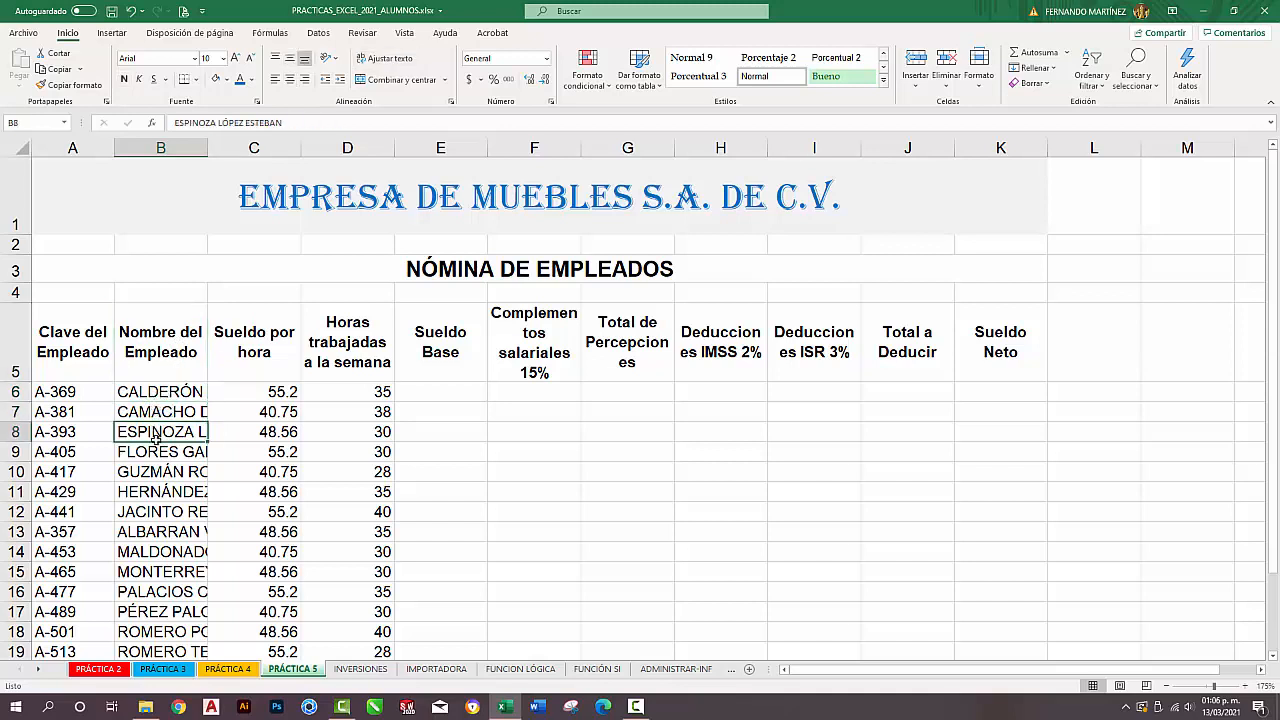
{"action": "left_click", "coordinate": [158, 472]}
{"action": "left_click", "coordinate": [168, 366]}
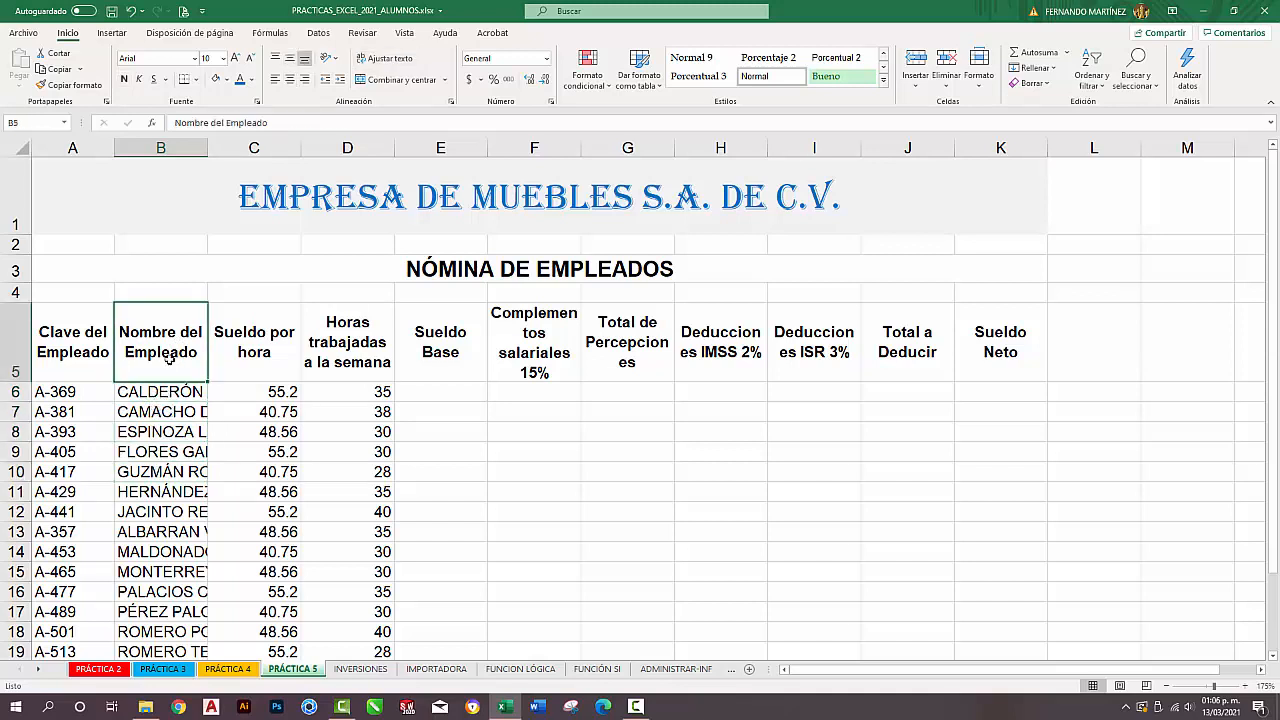
AutoFit column B so the full employee names fit, and check the first name in B6.
{"action": "double_click", "coordinate": [208, 147]}
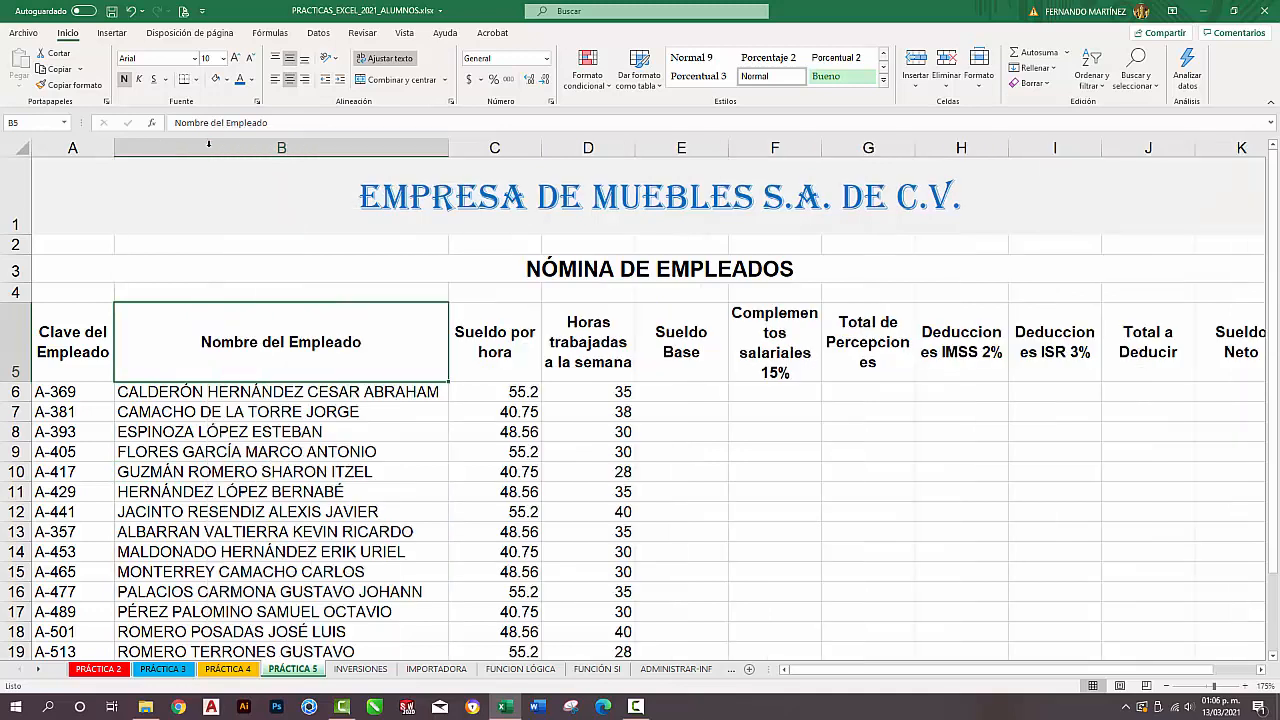
{"action": "left_click", "coordinate": [312, 391]}
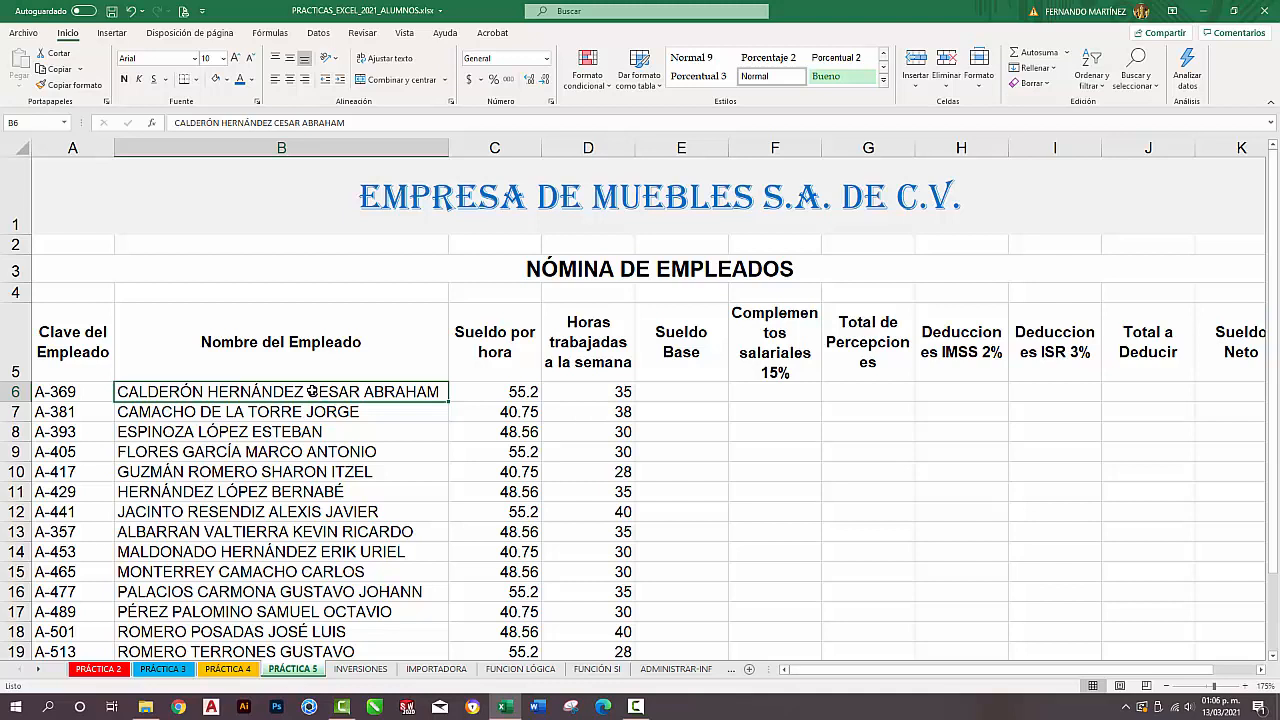
Apply the Contabilidad number format to the hourly wages in C6:C26 and narrow column C slightly.
{"action": "left_click", "coordinate": [527, 358]}
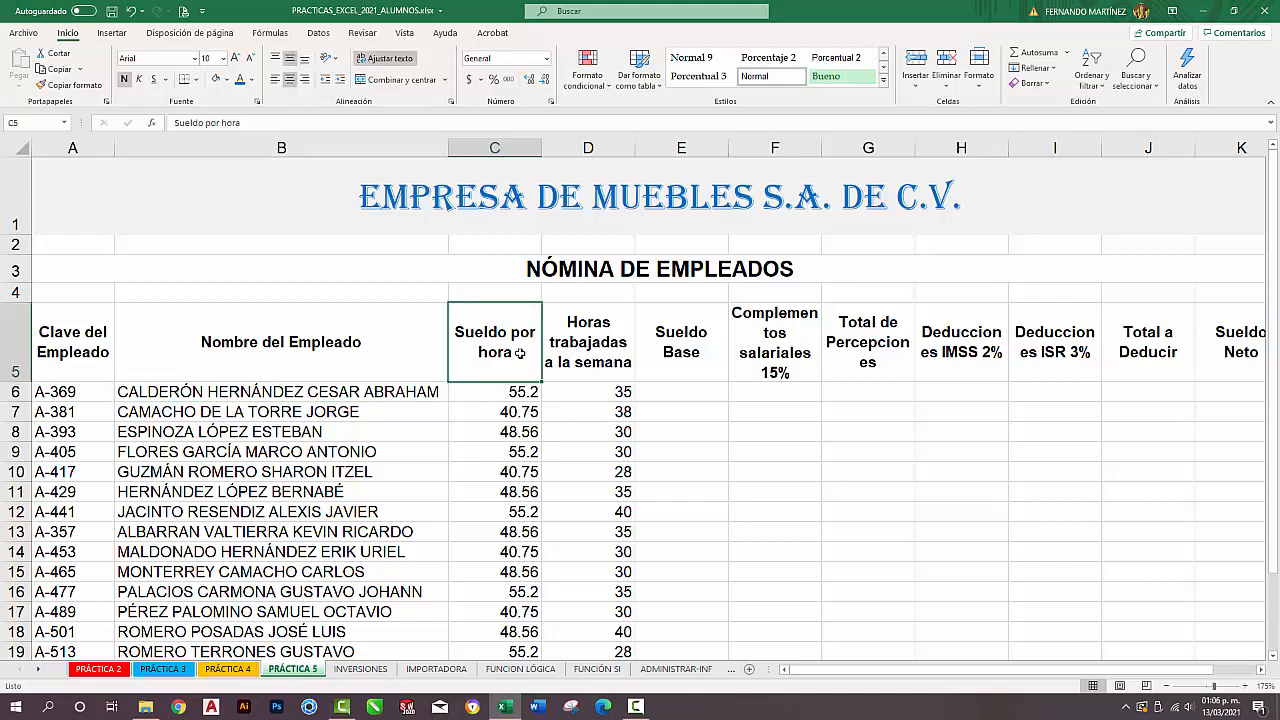
{"action": "left_click", "coordinate": [517, 397]}
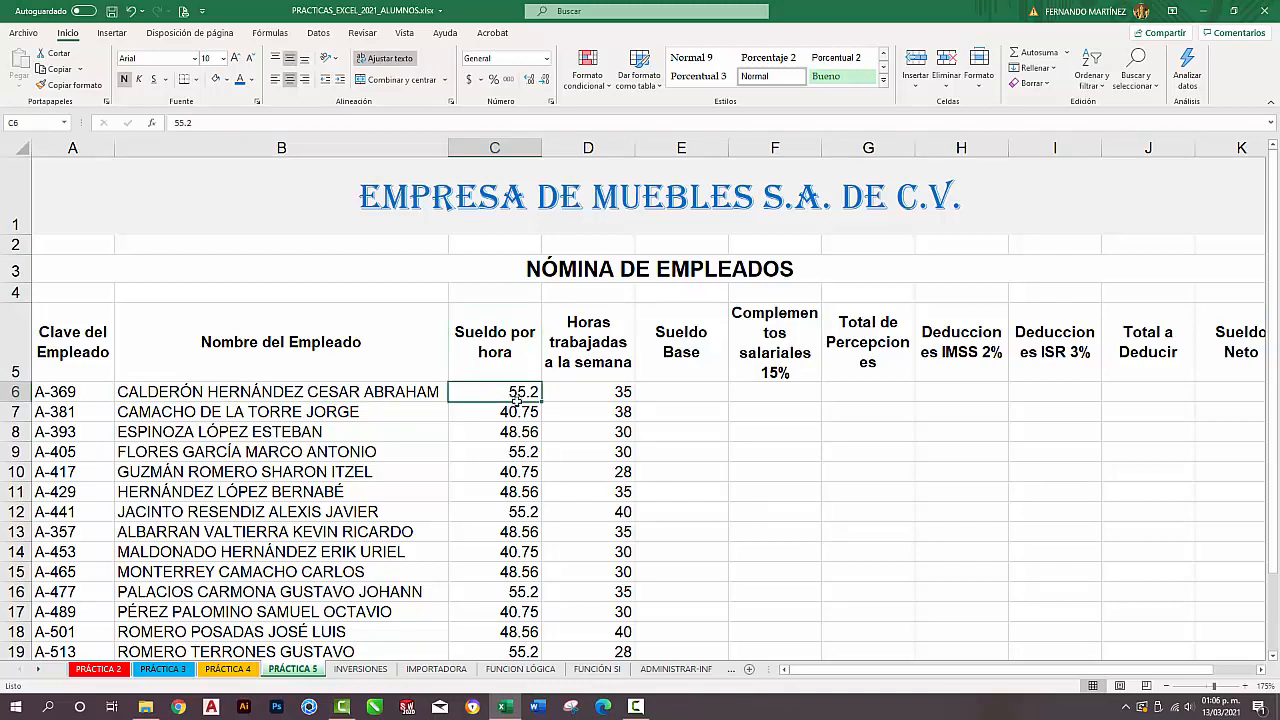
{"action": "left_click_drag", "start_coordinate": [517, 397], "coordinate": [532, 571]}
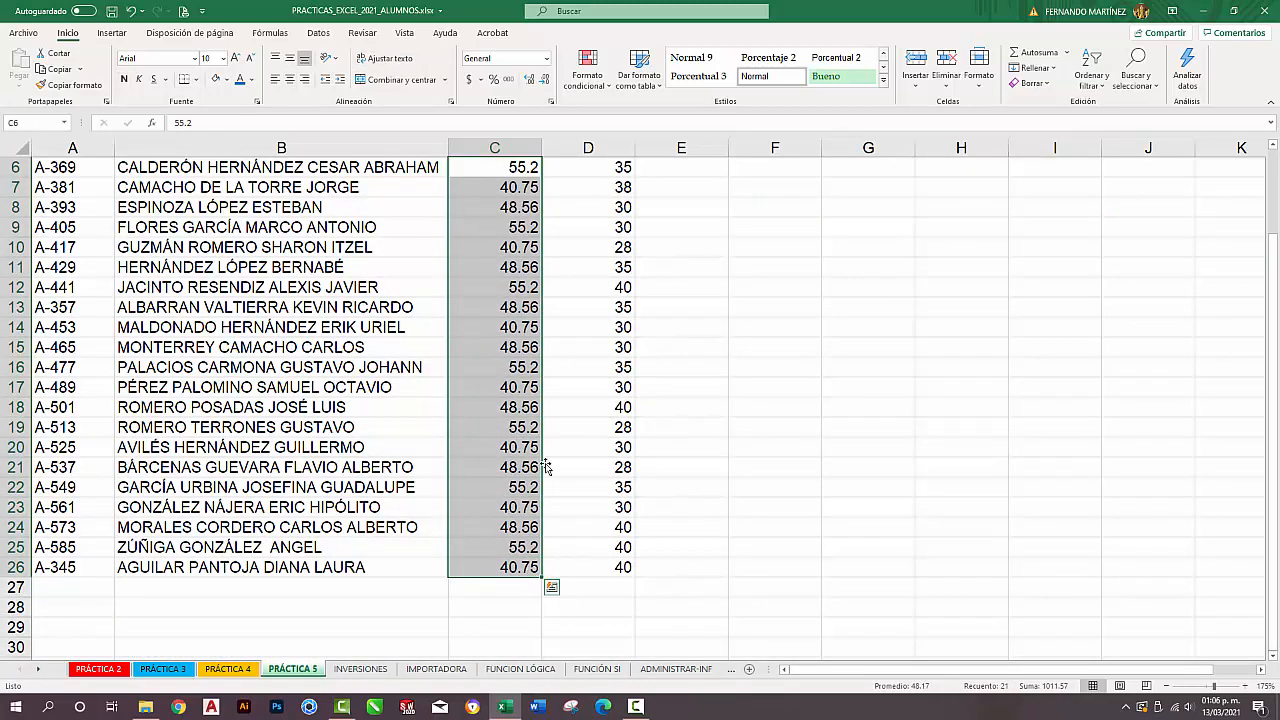
{"action": "scroll", "coordinate": [552, 412], "scroll_direction": "up", "scroll_amount": 2}
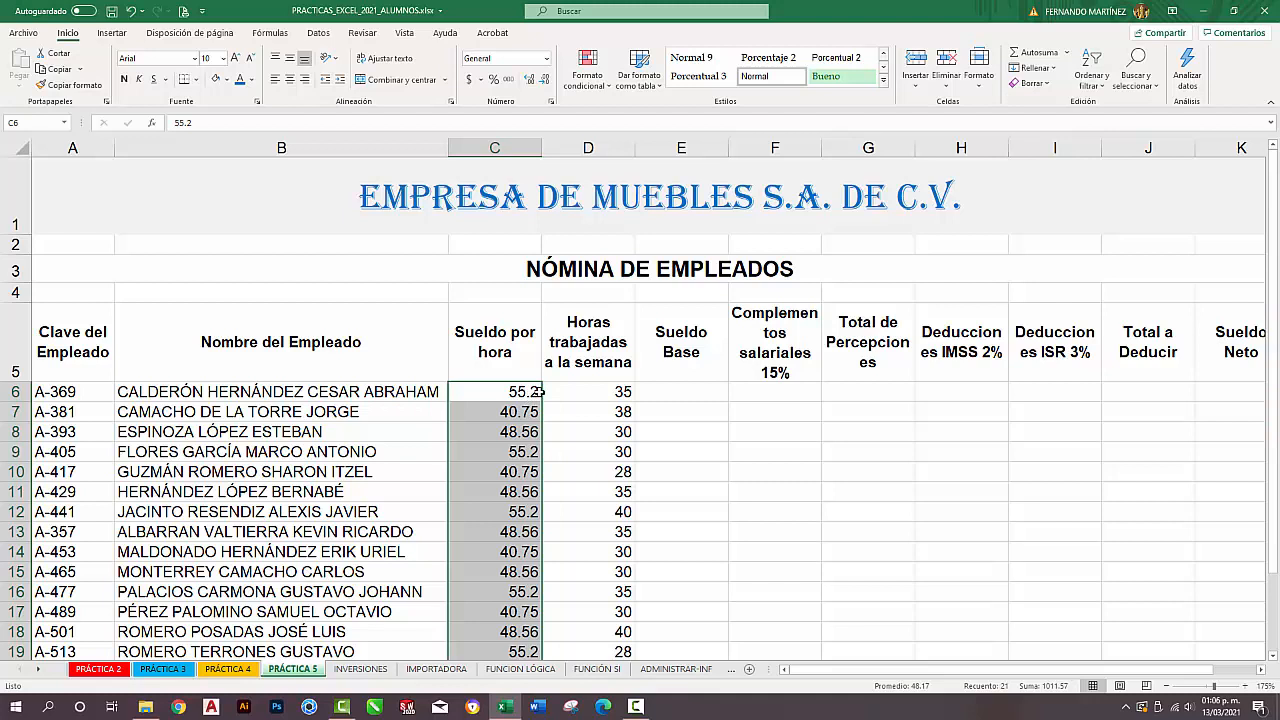
{"action": "left_click", "coordinate": [548, 59]}
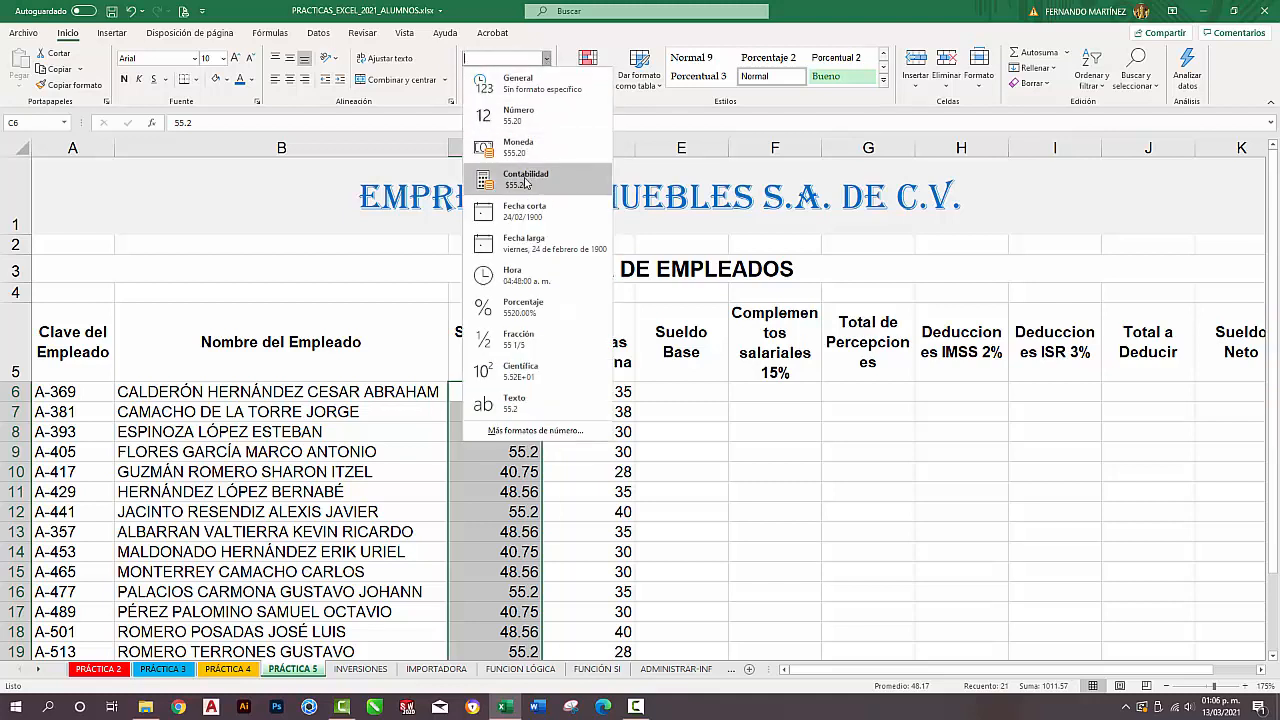
{"action": "left_click", "coordinate": [525, 181]}
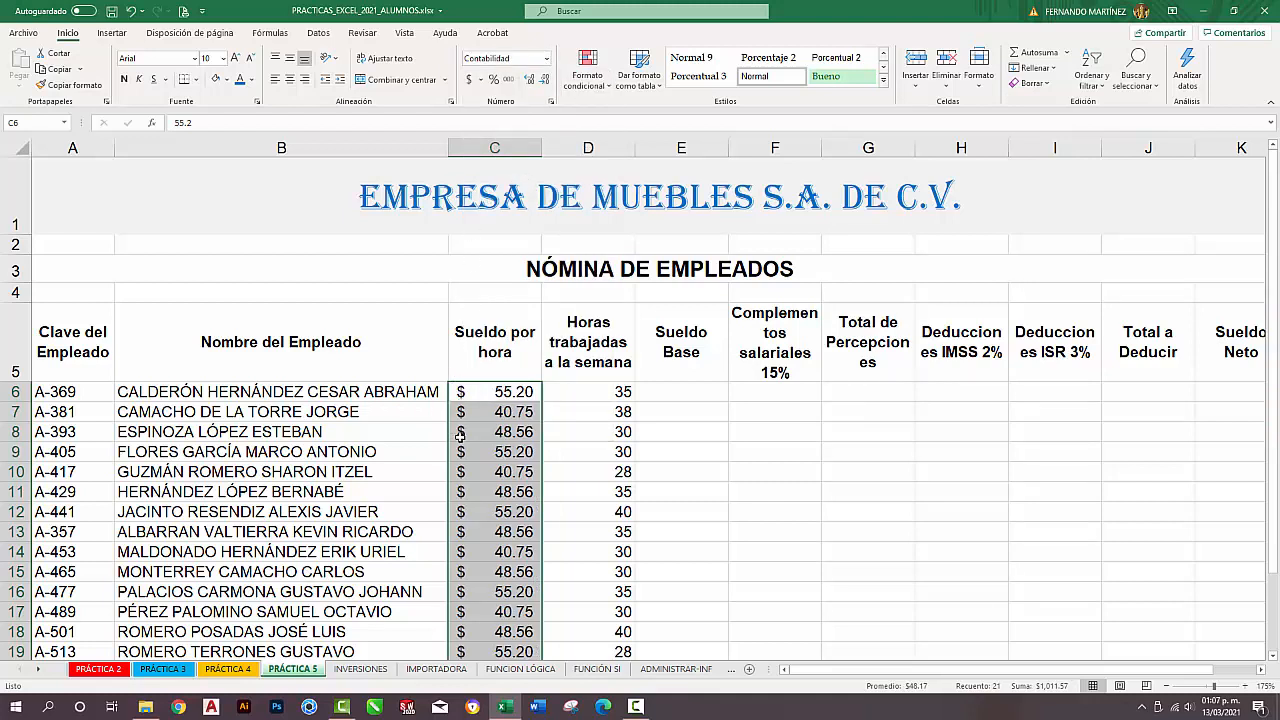
{"action": "left_click", "coordinate": [510, 360]}
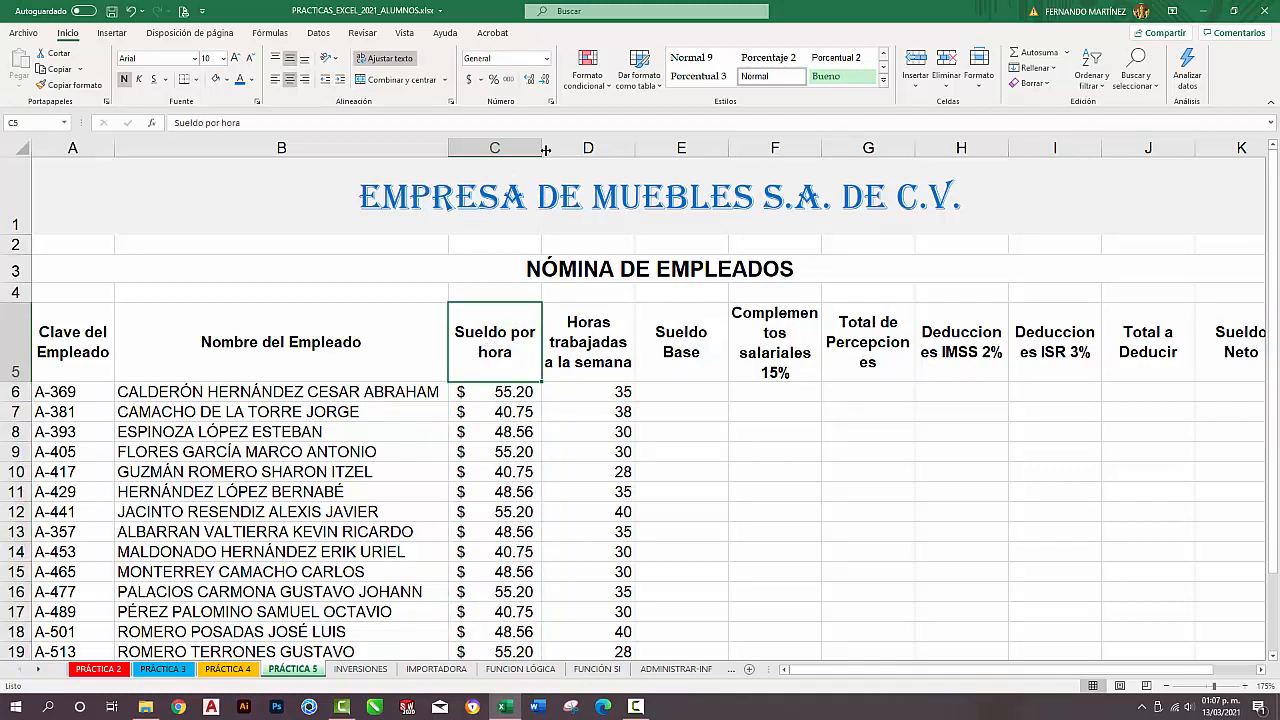
{"action": "left_click_drag", "start_coordinate": [541, 148], "coordinate": [538, 148]}
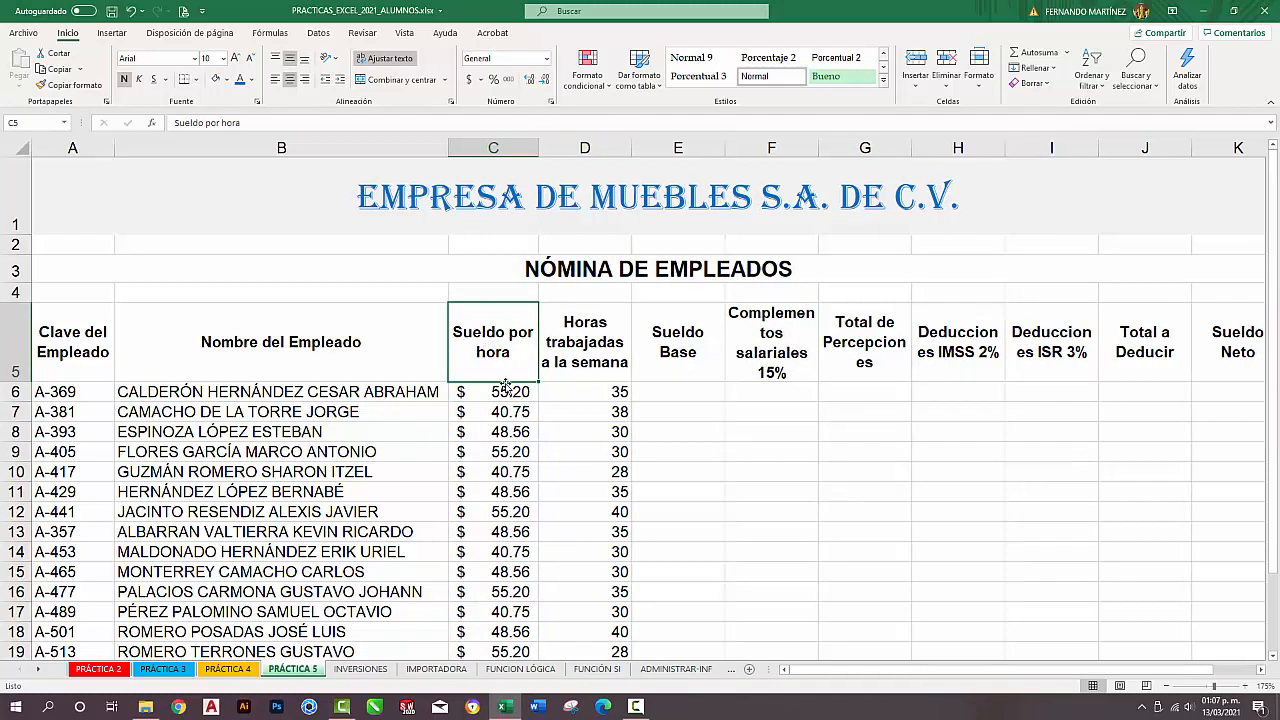
Format the weekly hours in D6:D26 as Número with one decimal place.
{"action": "left_click", "coordinate": [596, 343]}
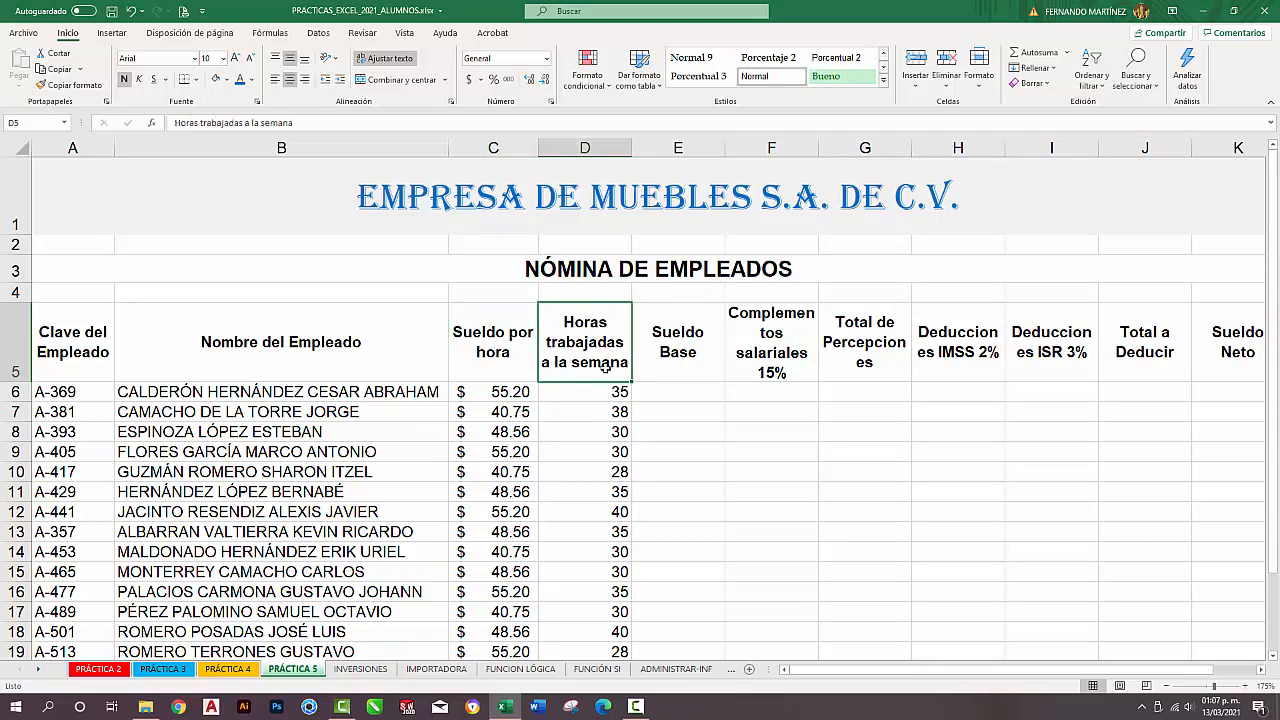
{"action": "left_click", "coordinate": [604, 396]}
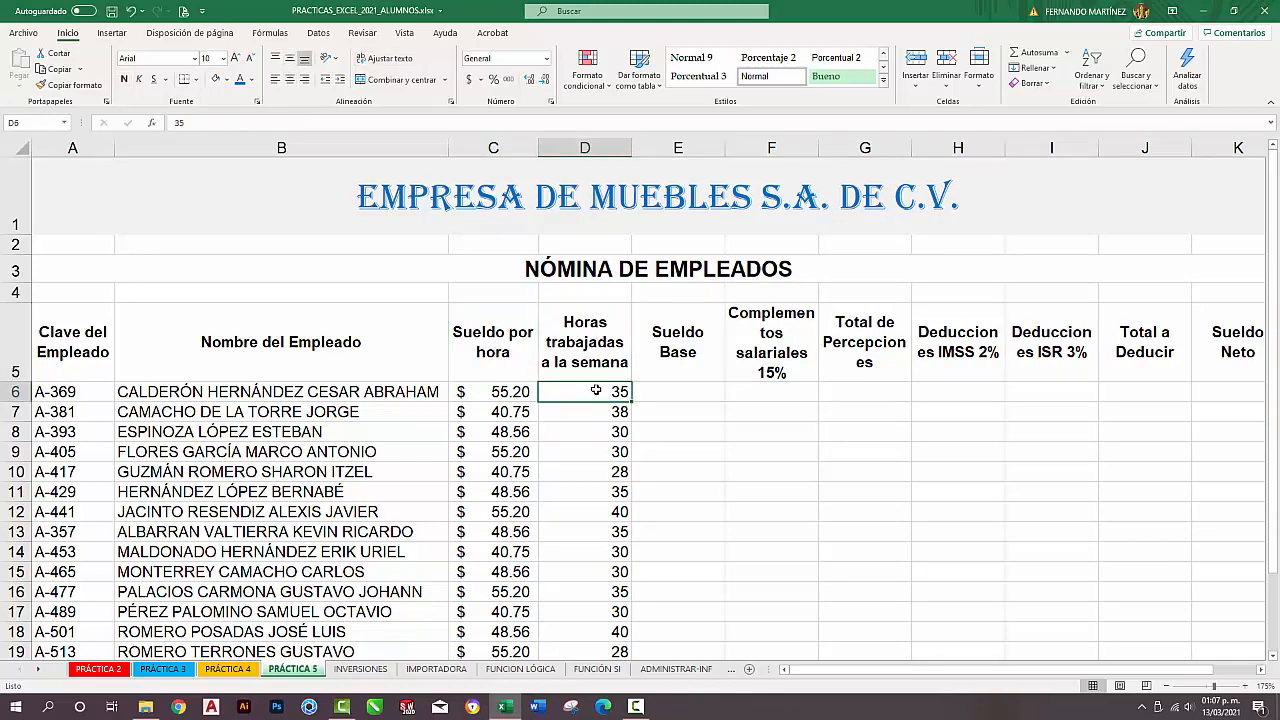
{"action": "left_click_drag", "start_coordinate": [596, 390], "coordinate": [604, 679]}
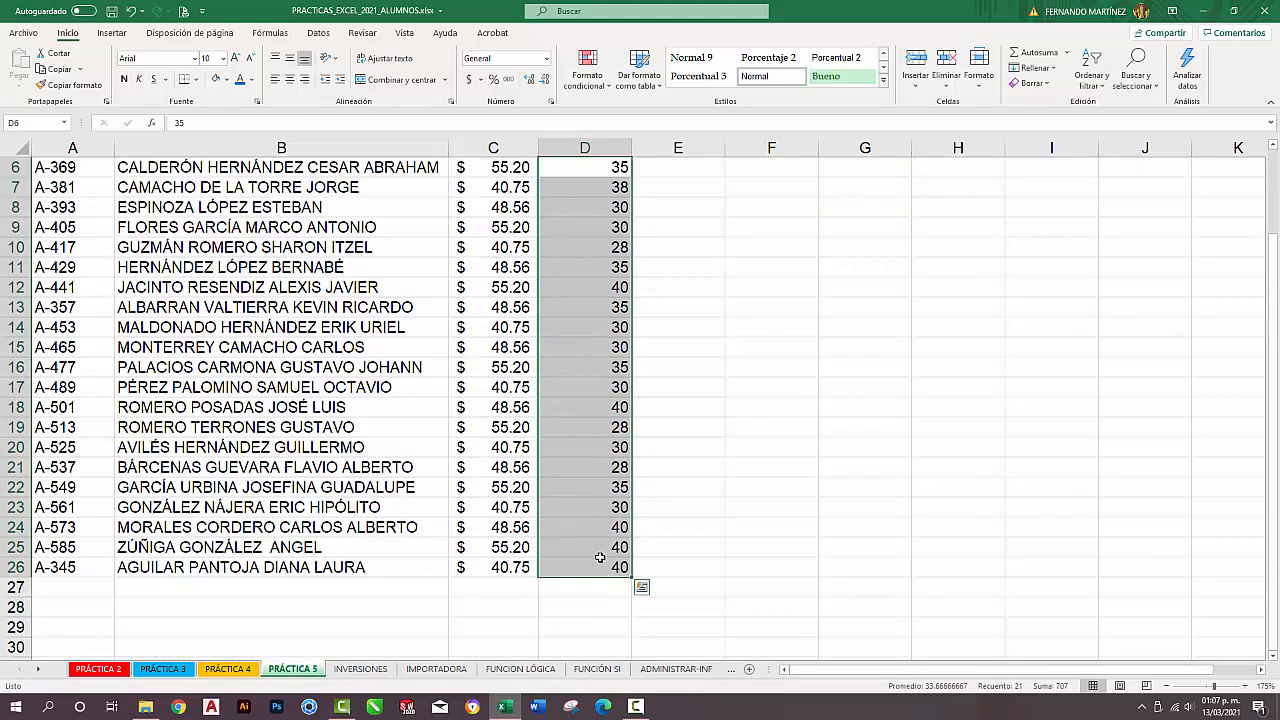
{"action": "scroll", "coordinate": [625, 415], "scroll_direction": "up", "scroll_amount": 2}
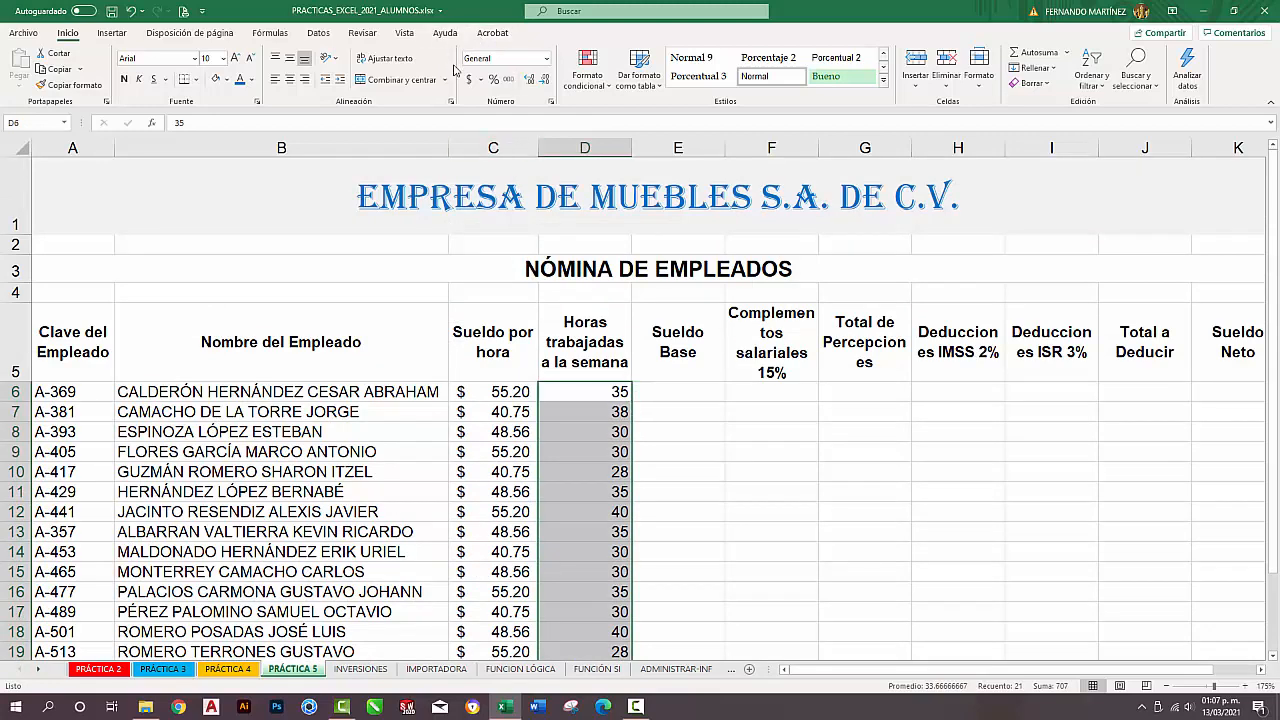
{"action": "left_click", "coordinate": [546, 58]}
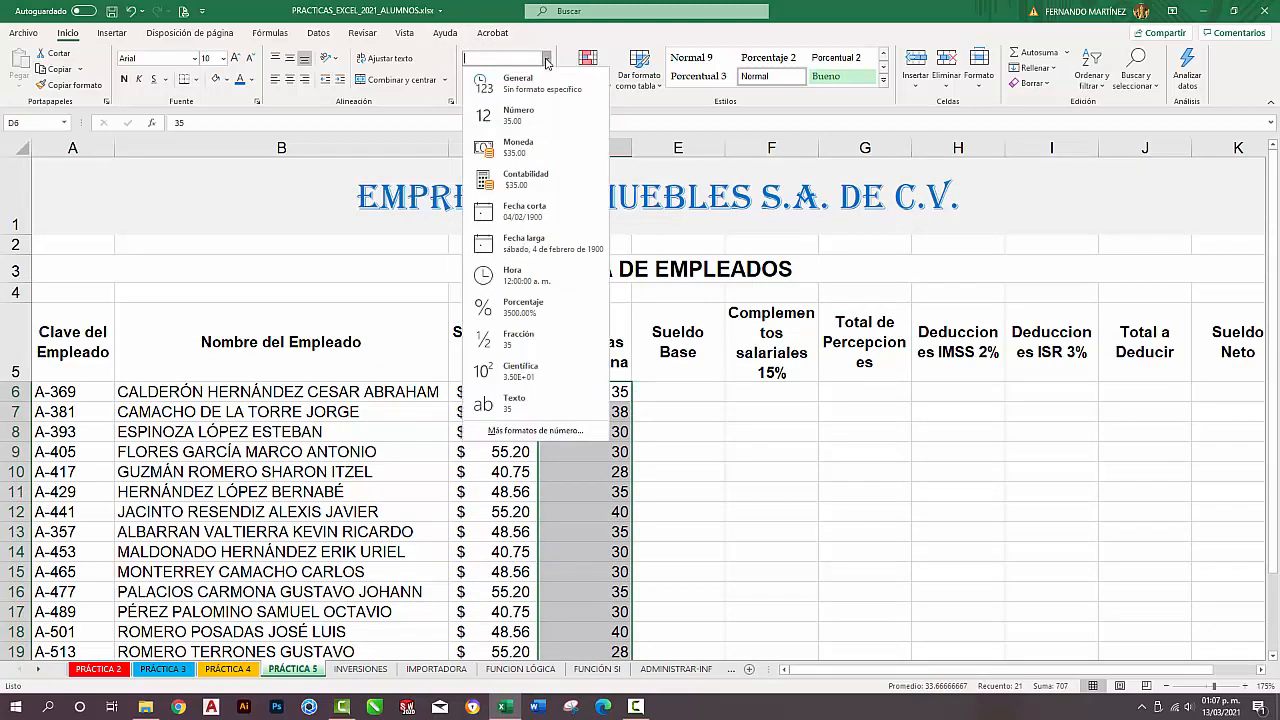
{"action": "left_click", "coordinate": [516, 115]}
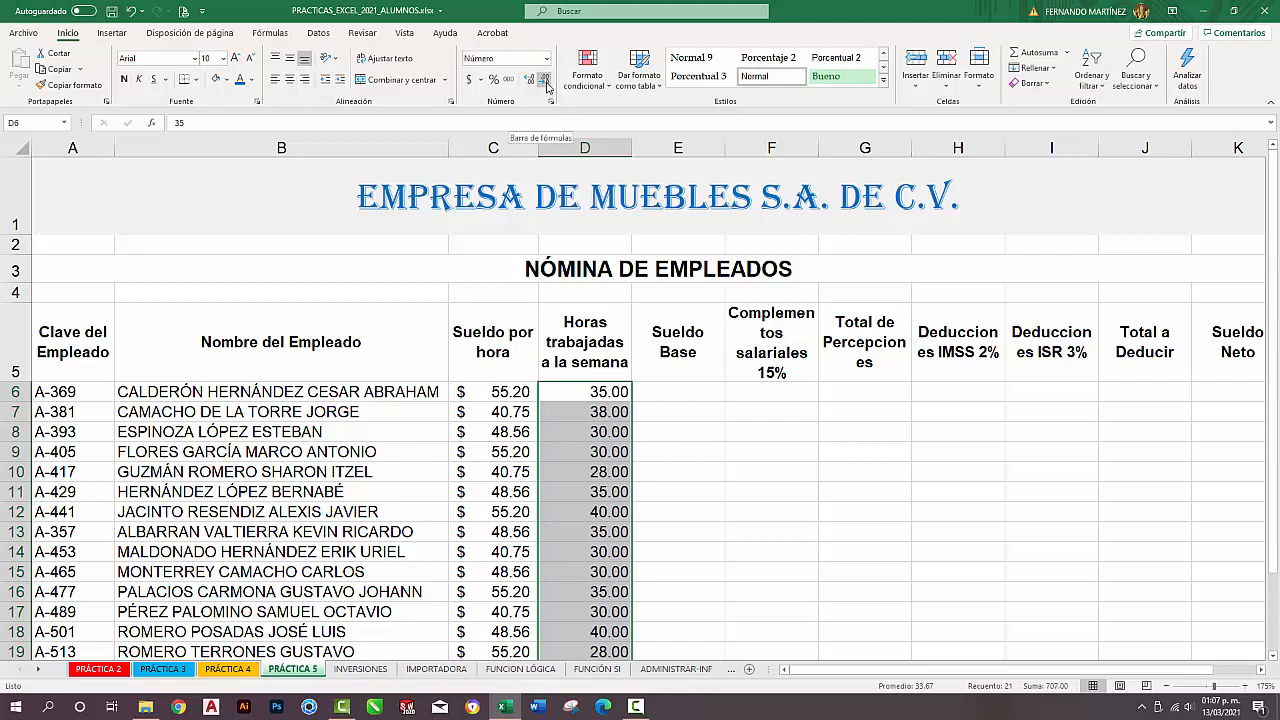
{"action": "left_click", "coordinate": [546, 79]}
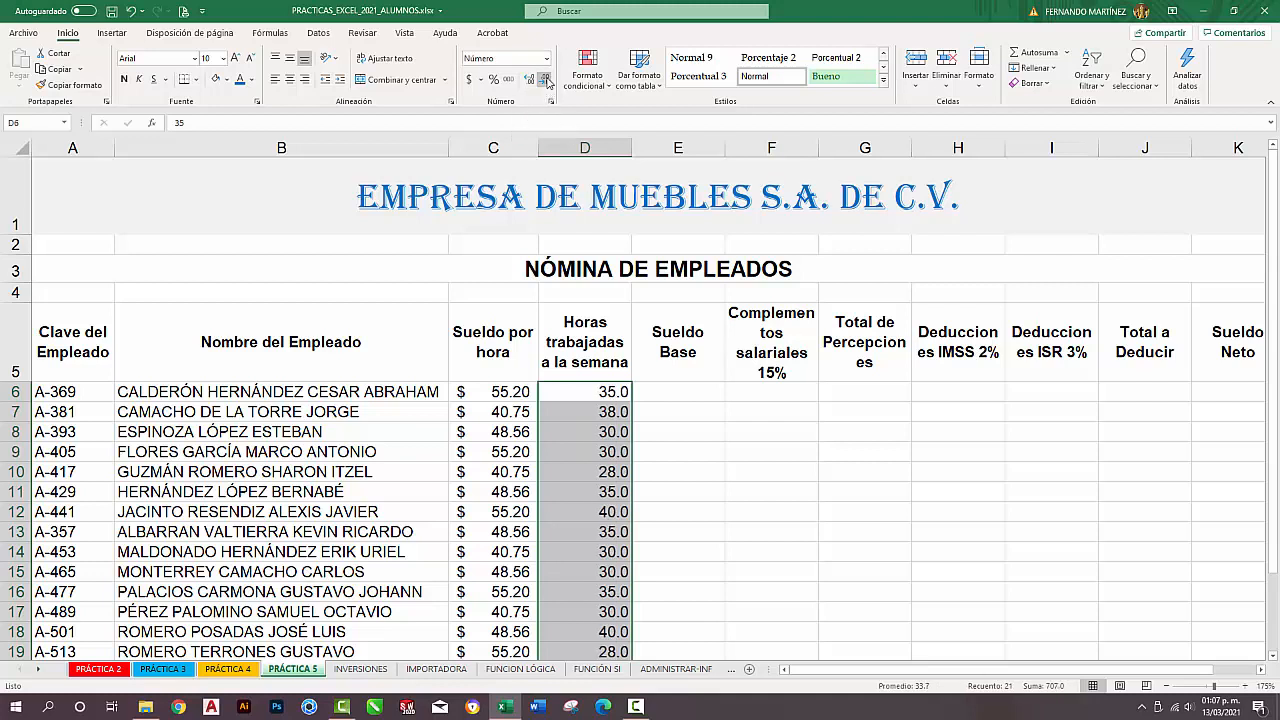
Widen columns F and G so the words Complementos and Percepciones in their headings fit unbroken.
{"action": "left_click", "coordinate": [689, 355]}
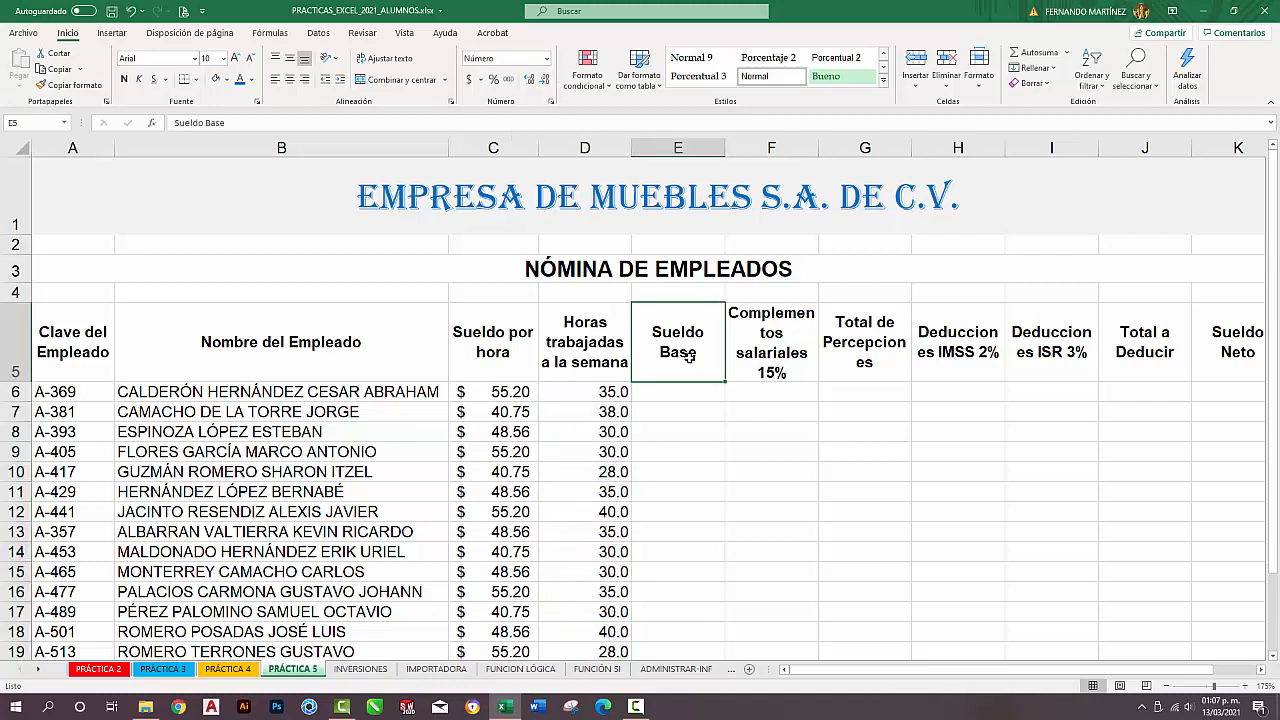
{"action": "left_click", "coordinate": [770, 362]}
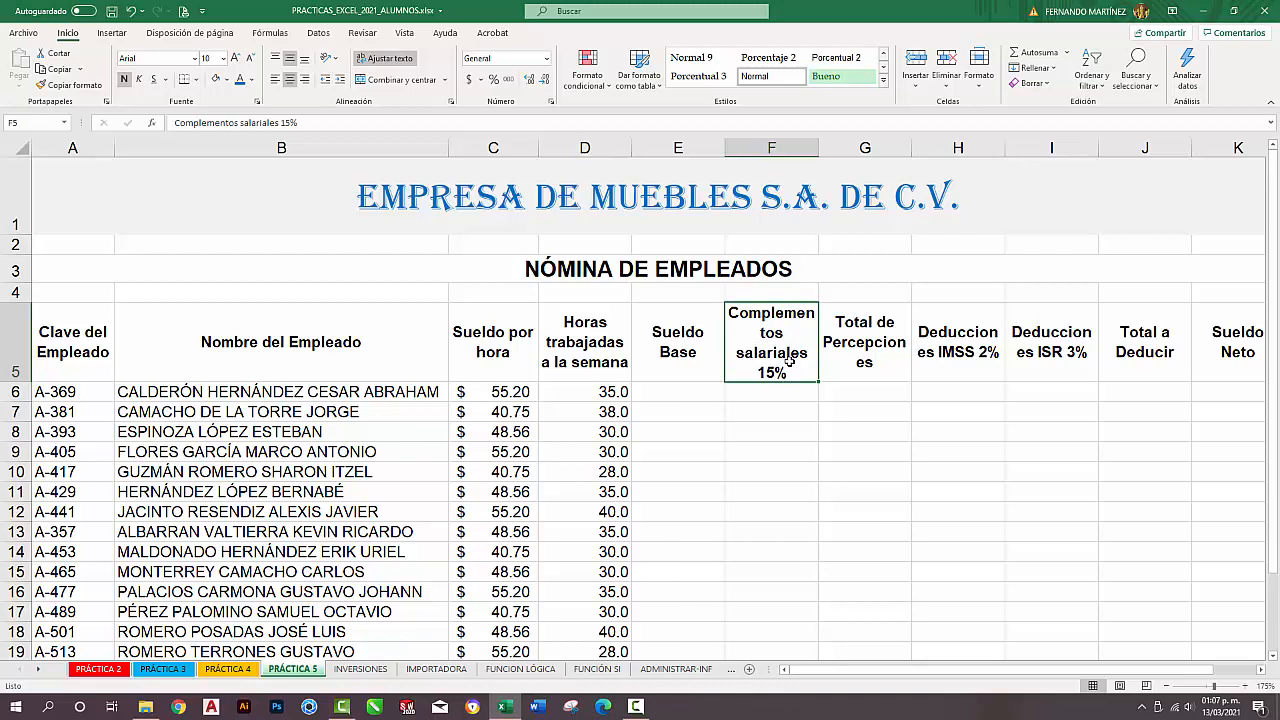
{"action": "left_click_drag", "start_coordinate": [818, 145], "coordinate": [845, 147]}
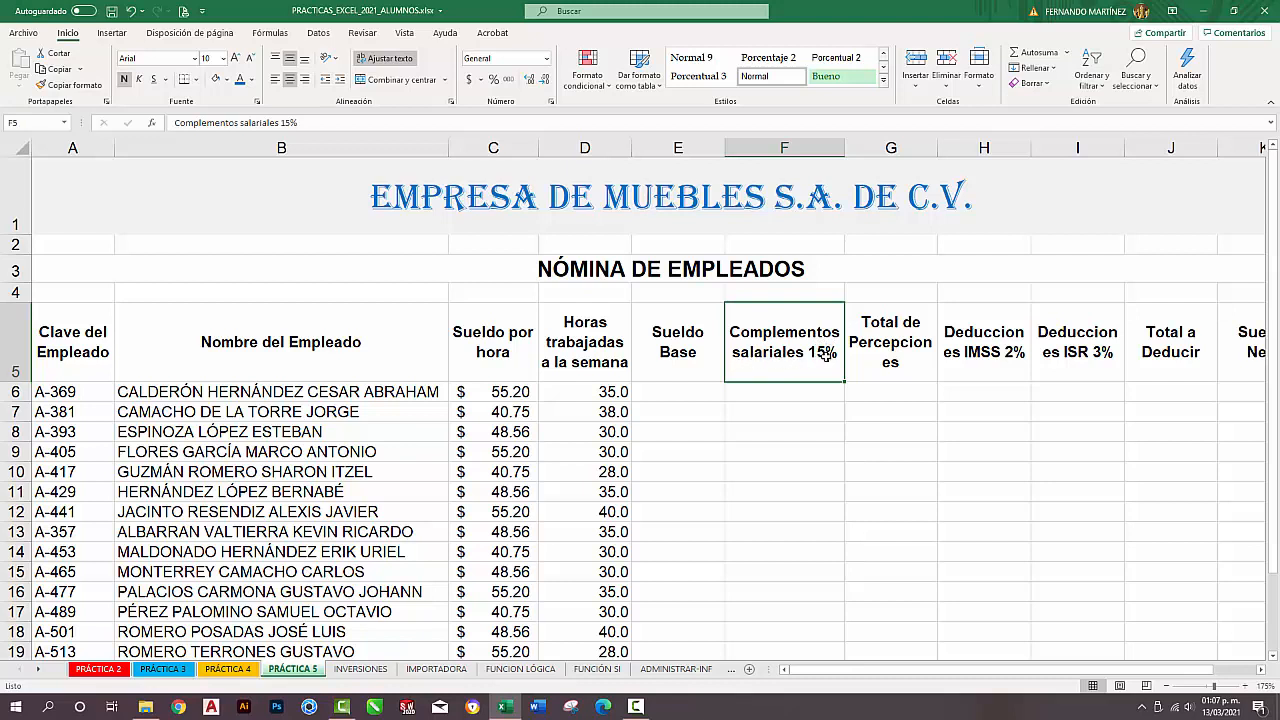
{"action": "left_click", "coordinate": [898, 346]}
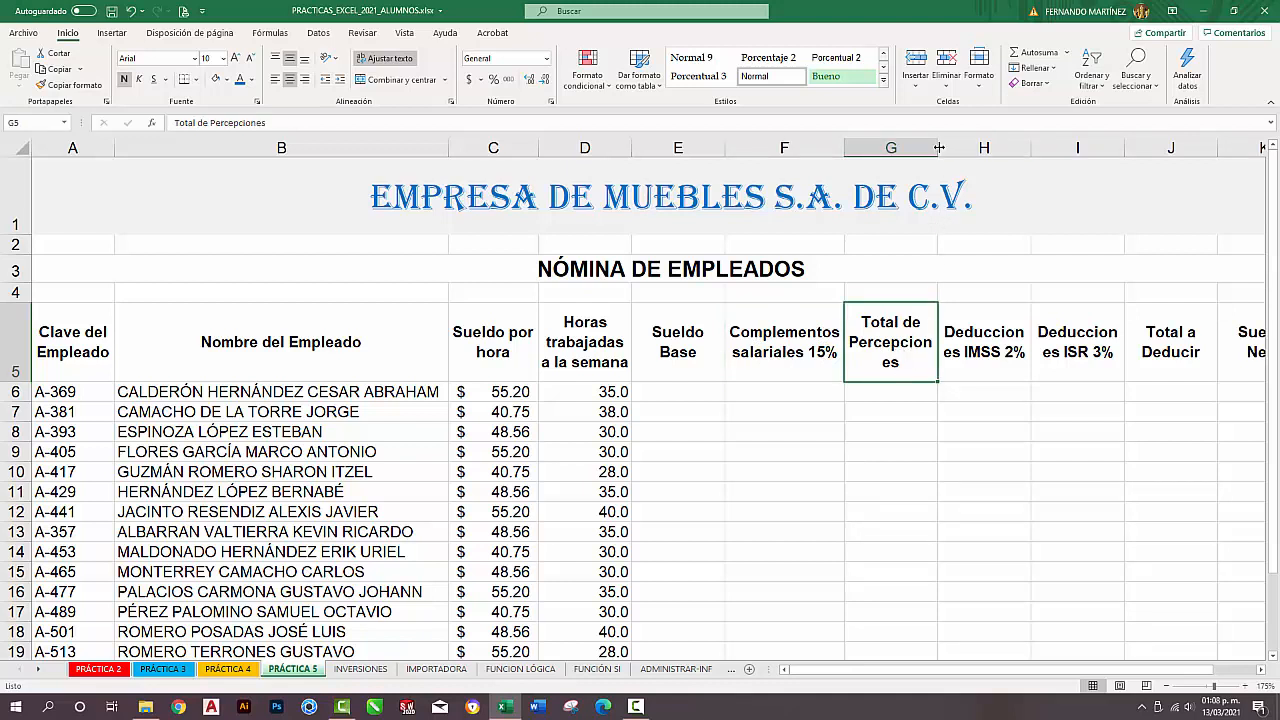
{"action": "left_click_drag", "start_coordinate": [938, 147], "coordinate": [954, 145]}
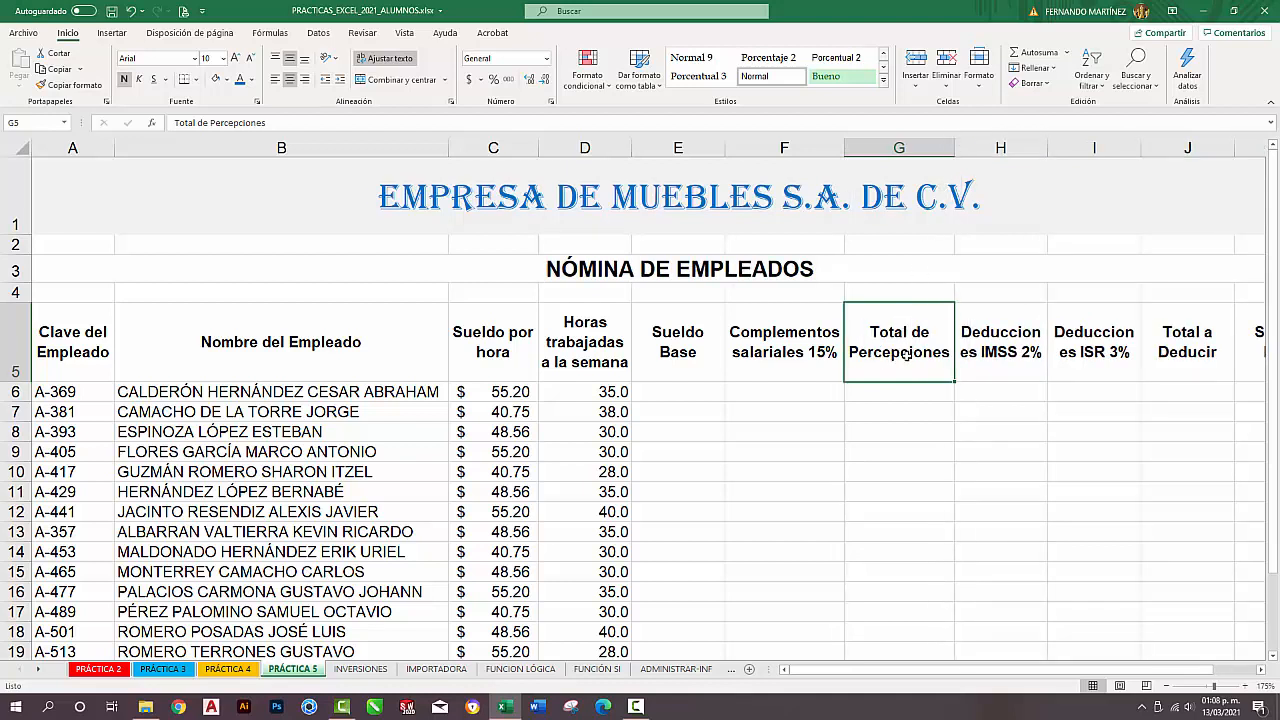
Widen columns H and I so the word Deducciones fits on one line in both headings.
{"action": "left_click", "coordinate": [998, 347]}
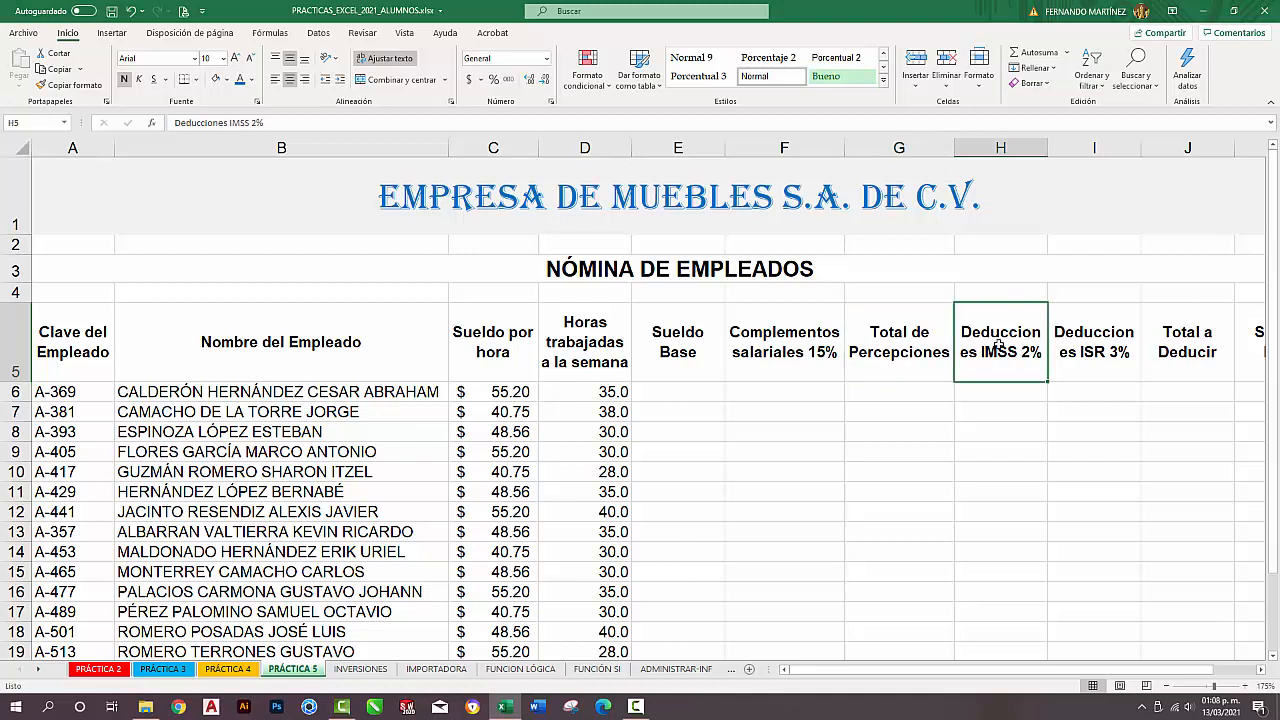
{"action": "left_click_drag", "start_coordinate": [1049, 147], "coordinate": [1066, 143]}
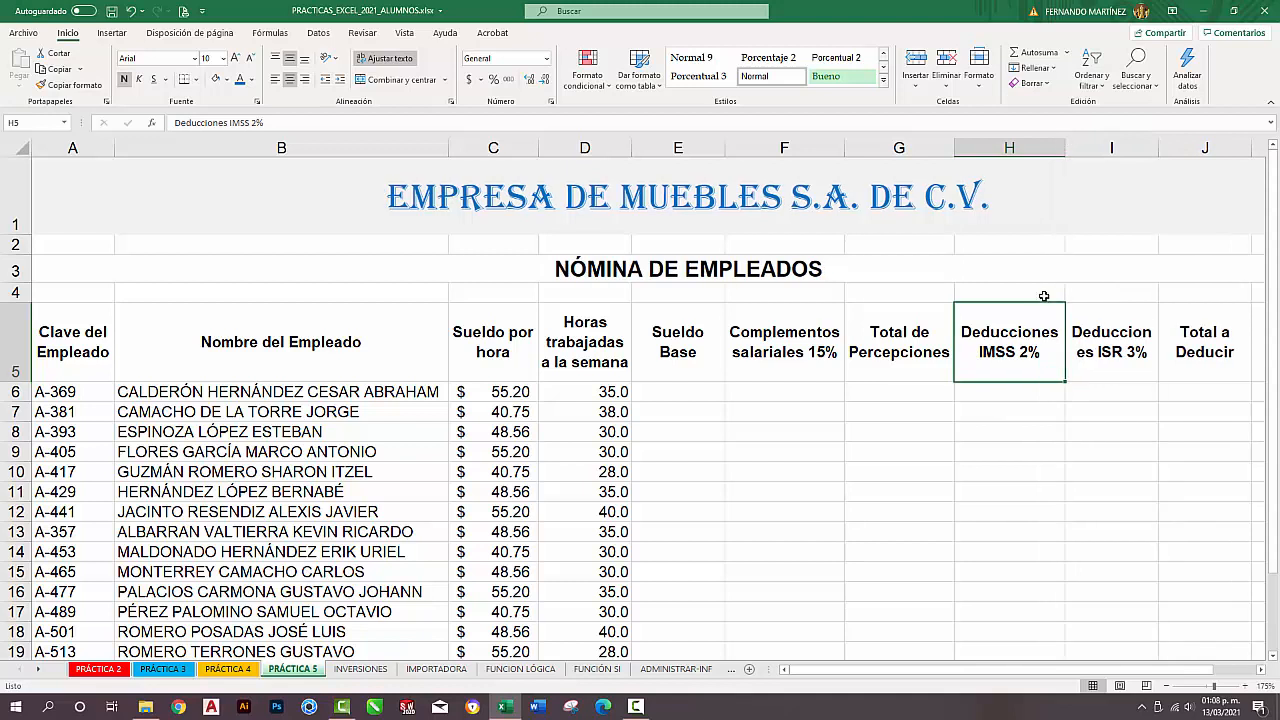
{"action": "left_click", "coordinate": [1131, 340]}
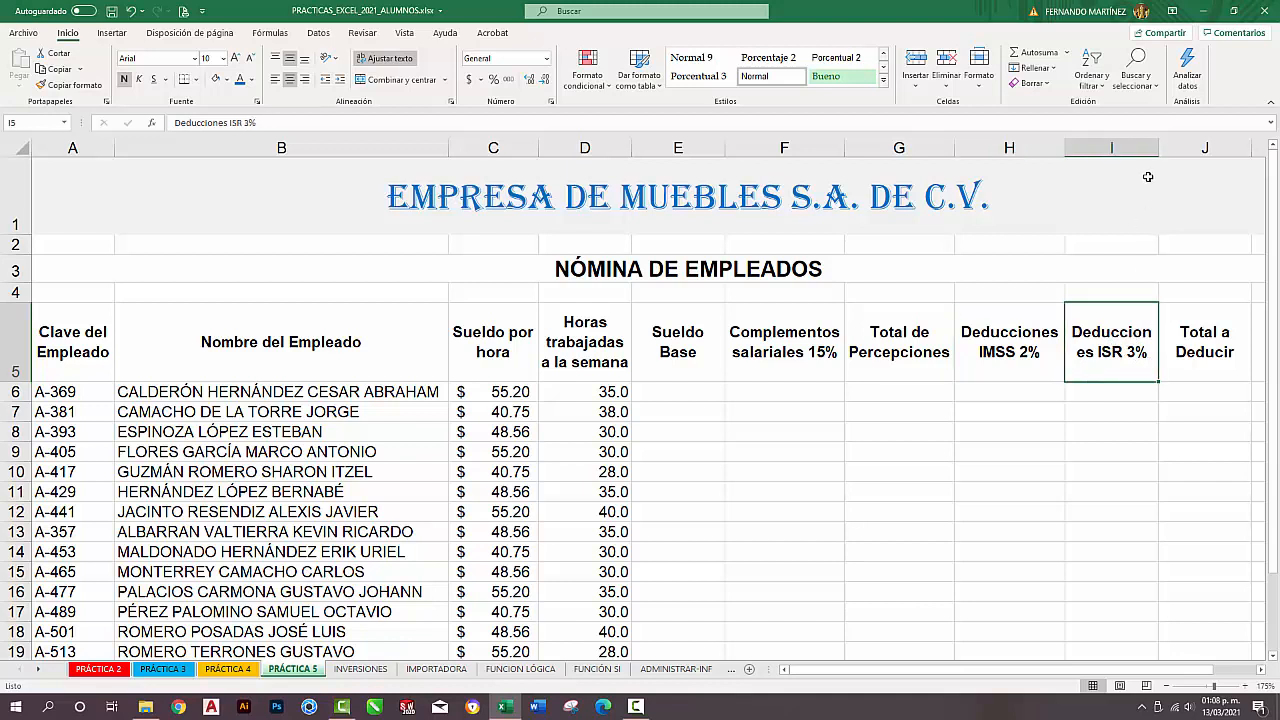
{"action": "left_click_drag", "start_coordinate": [1158, 150], "coordinate": [1174, 148]}
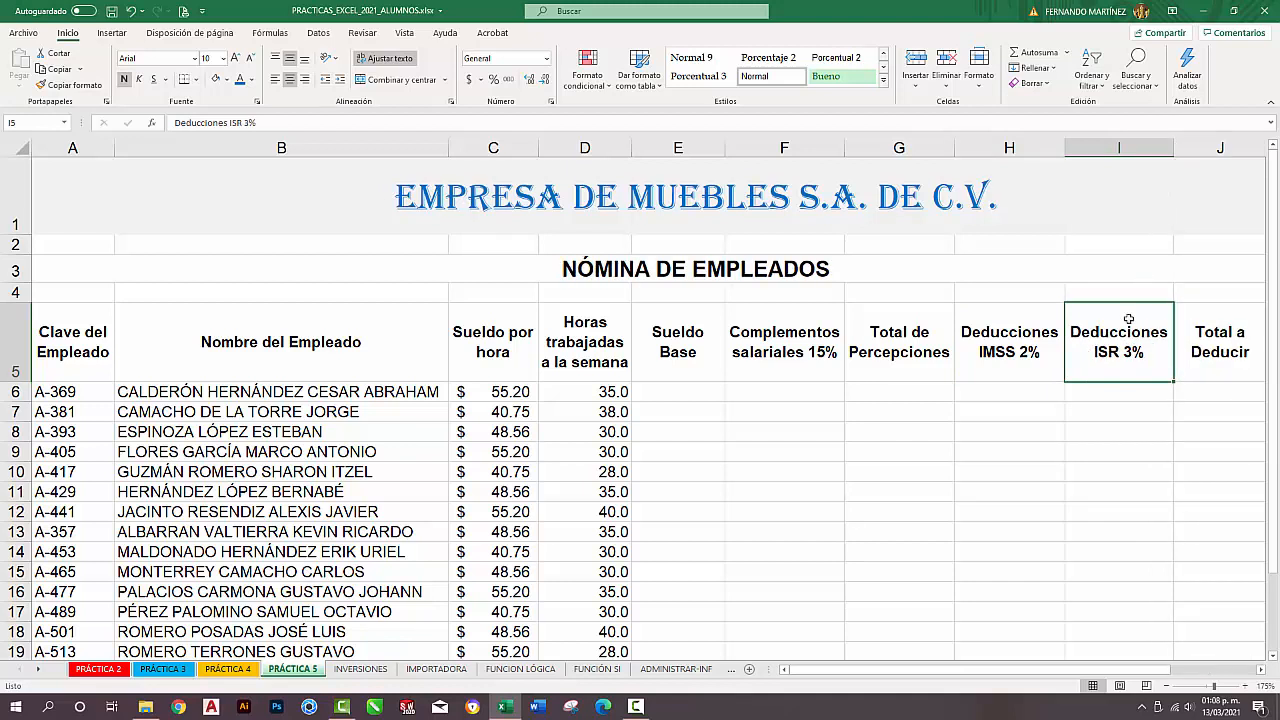
Check the headings in H5:K5, from Deducciones IMSS 2% to Sueldo Neto, and return to column A.
{"action": "left_click", "coordinate": [1022, 356]}
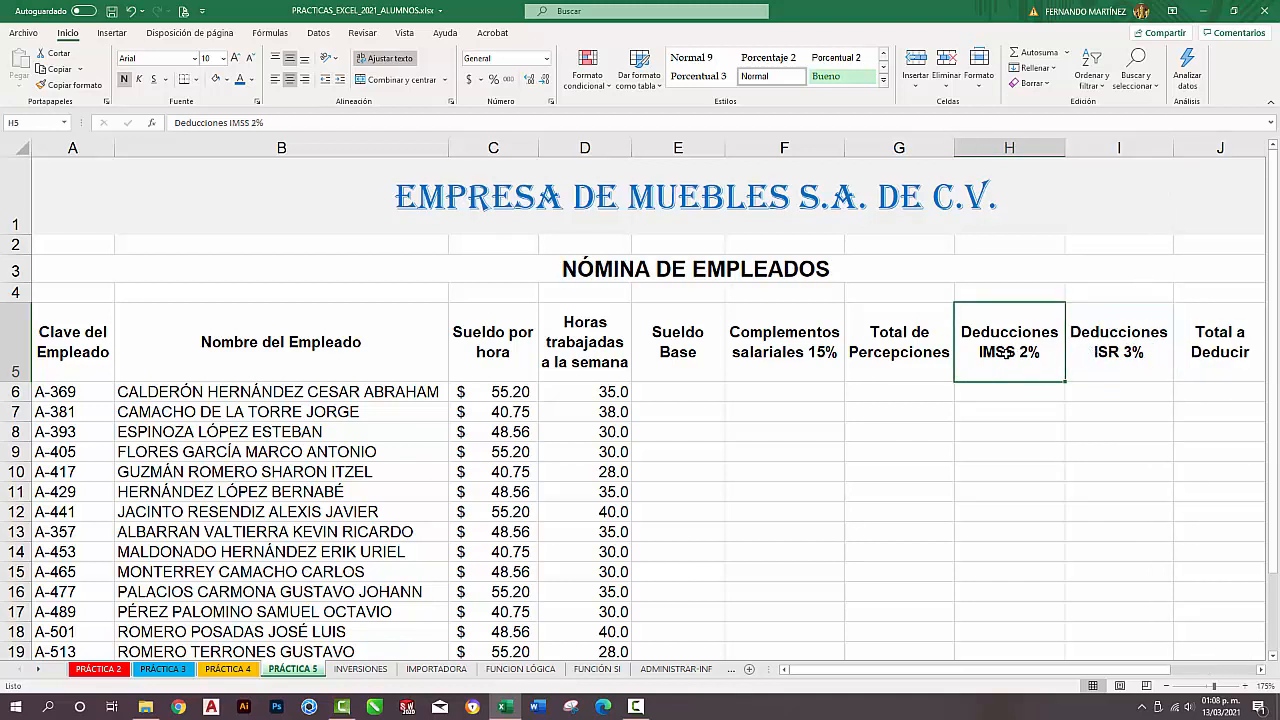
{"action": "left_click", "coordinate": [1088, 352]}
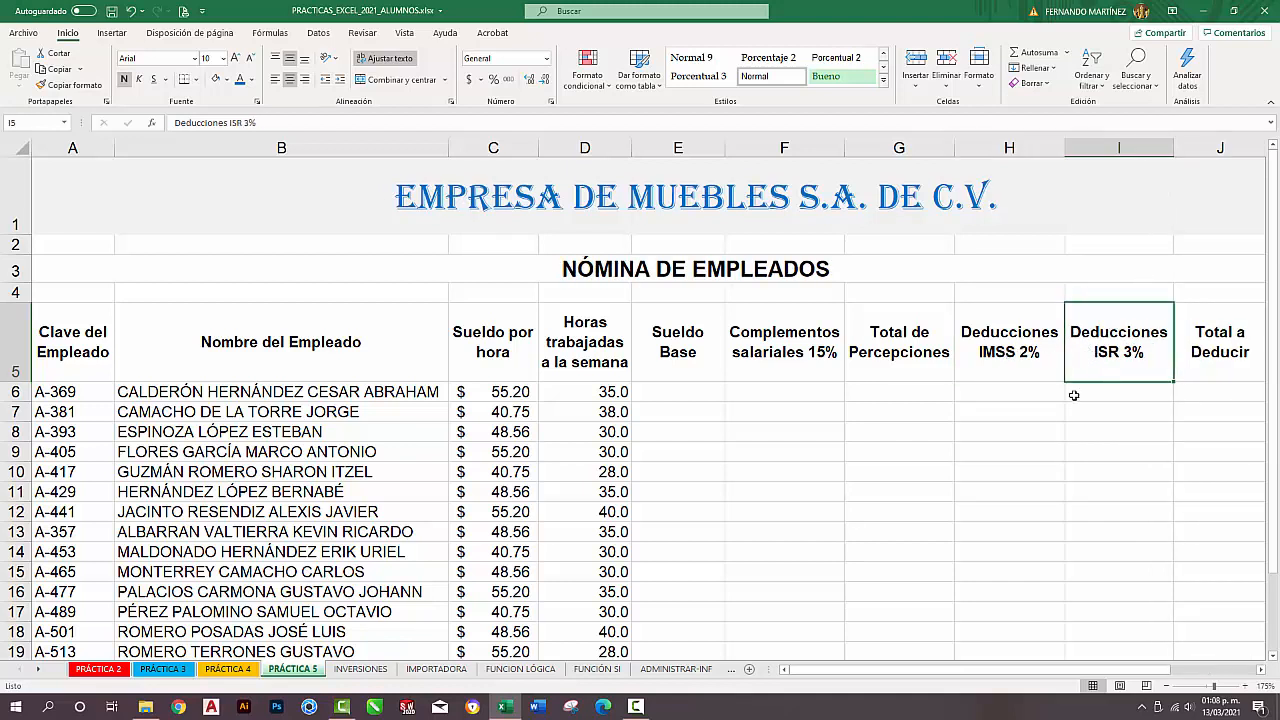
{"action": "left_click", "coordinate": [1222, 352]}
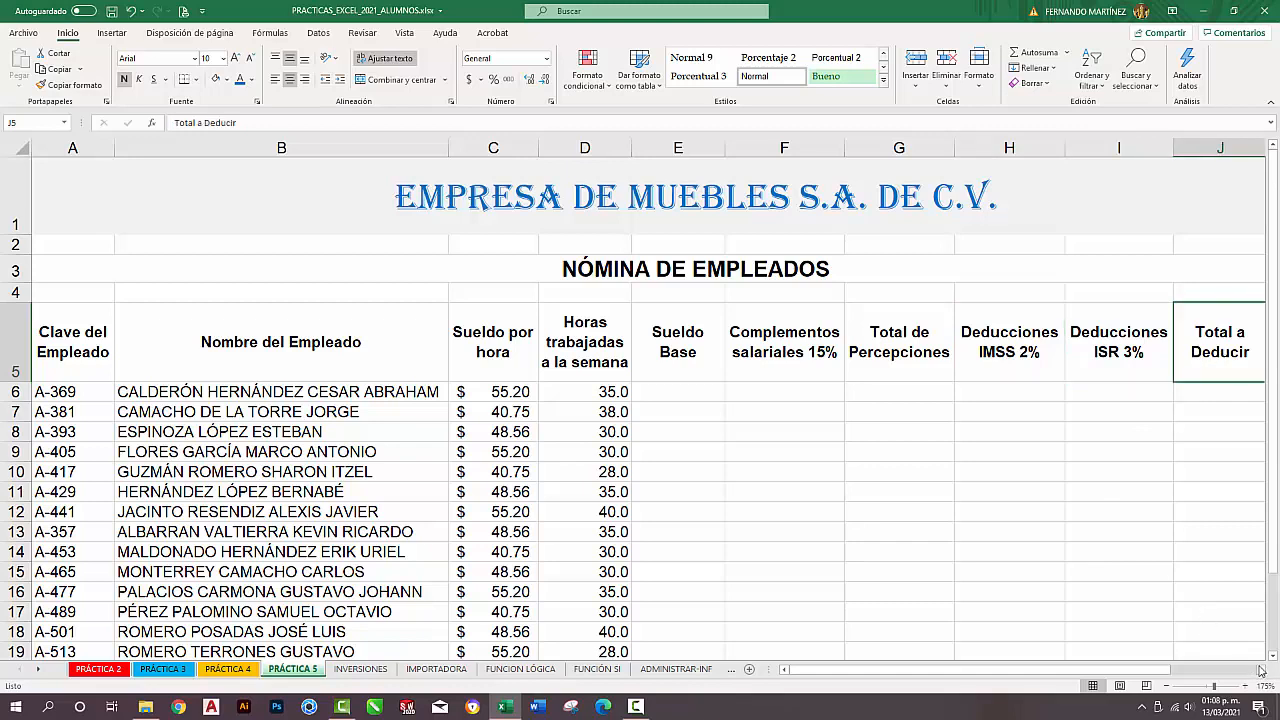
{"action": "left_click", "coordinate": [1260, 670]}
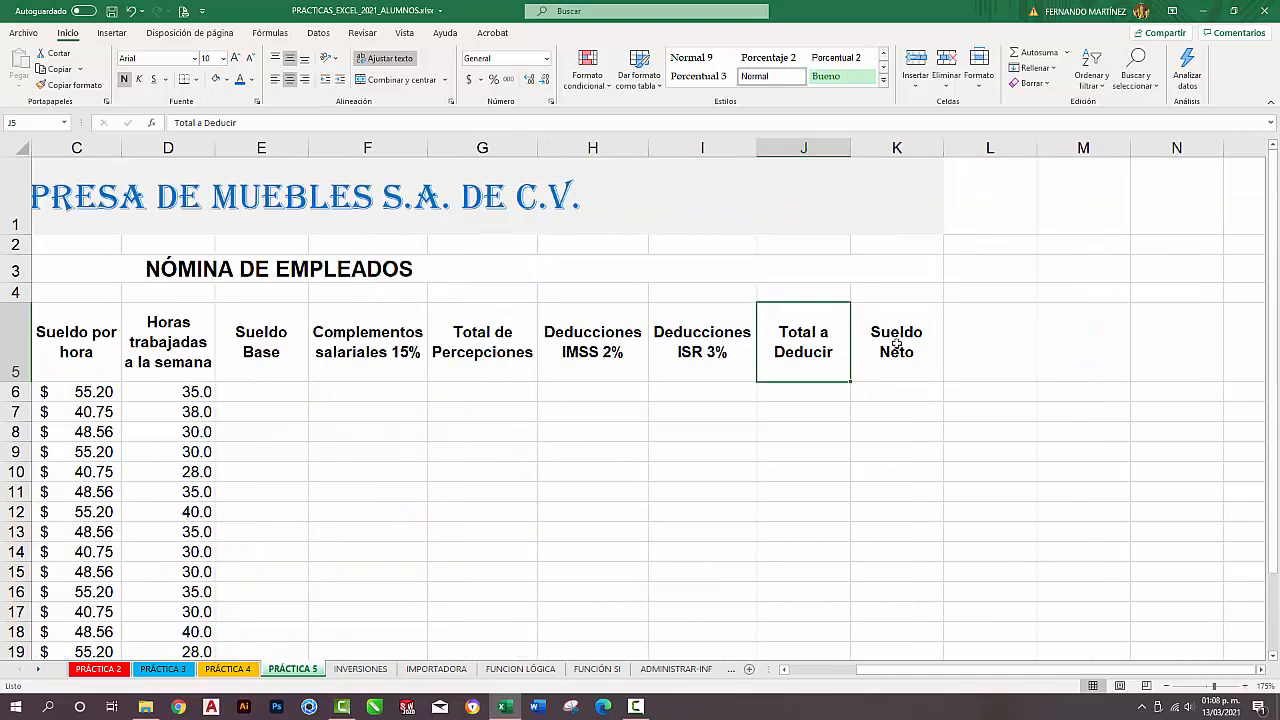
{"action": "left_click", "coordinate": [897, 344]}
{"action": "scroll", "coordinate": [930, 339], "scroll_direction": "left", "scroll_amount": 3}
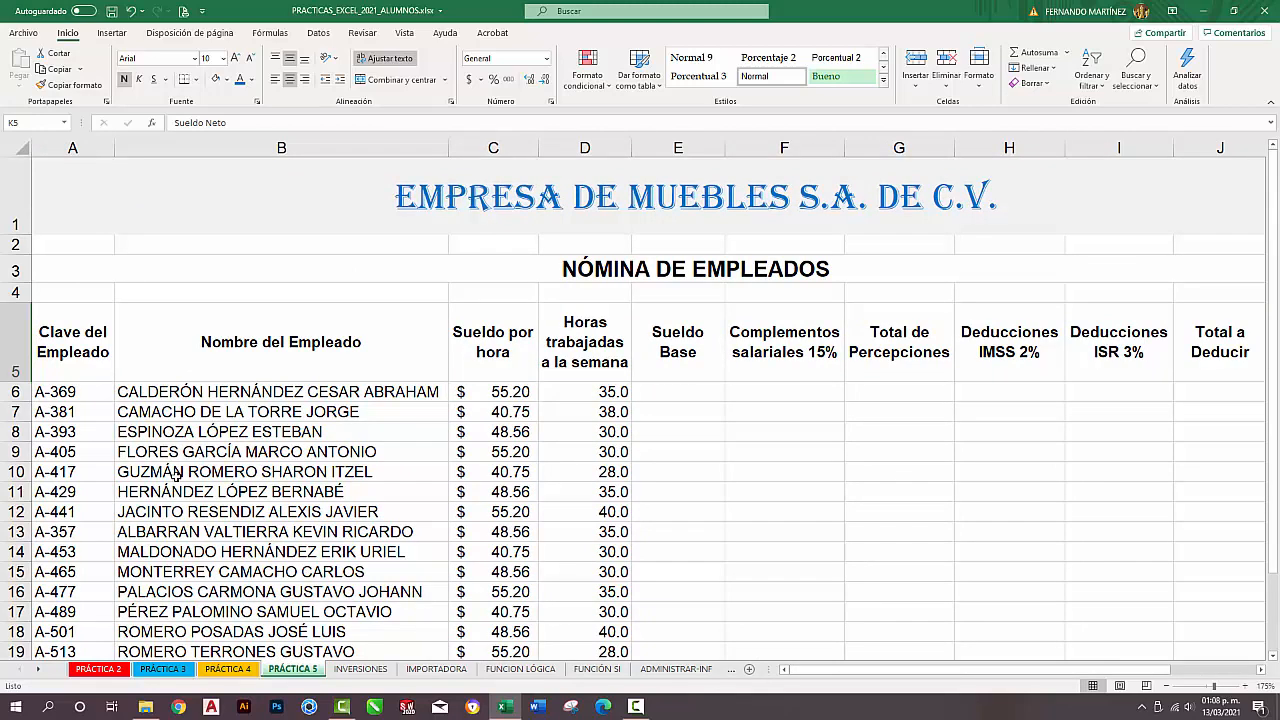
Set the sheet's page setup to Horizontal orientation and Letter paper size.
{"action": "left_click", "coordinate": [198, 36]}
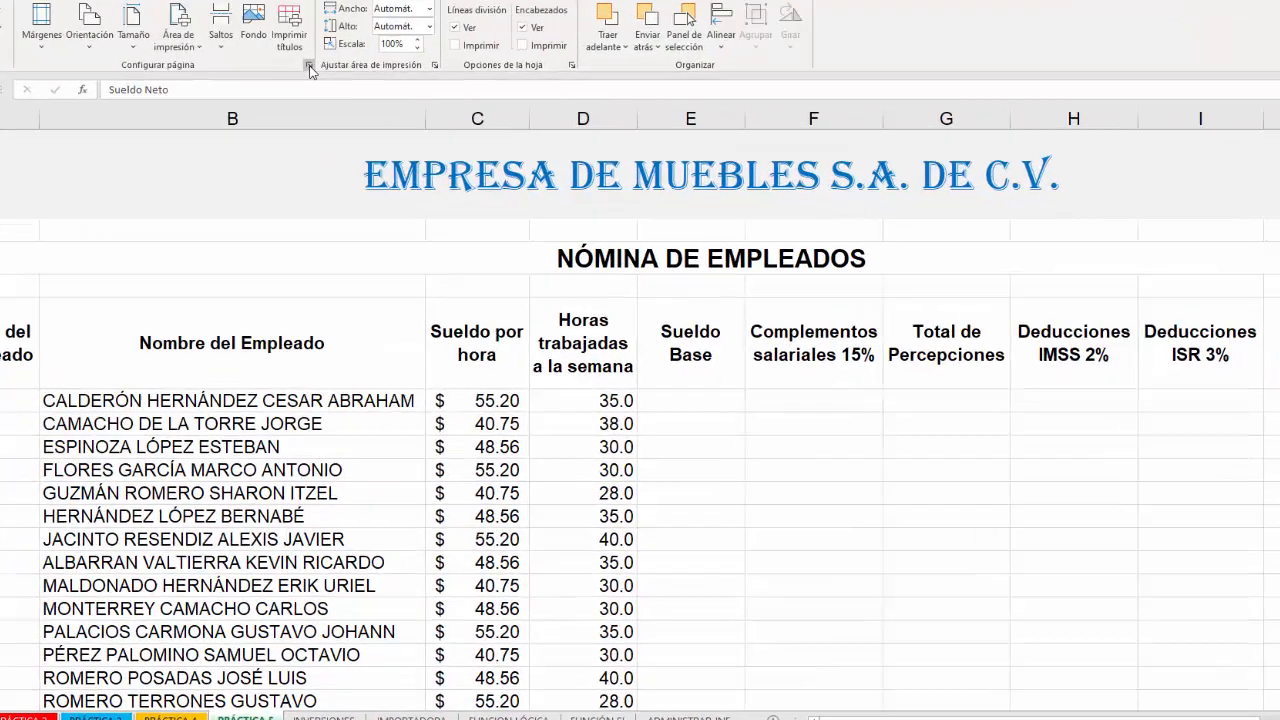
{"action": "left_click", "coordinate": [348, 103]}
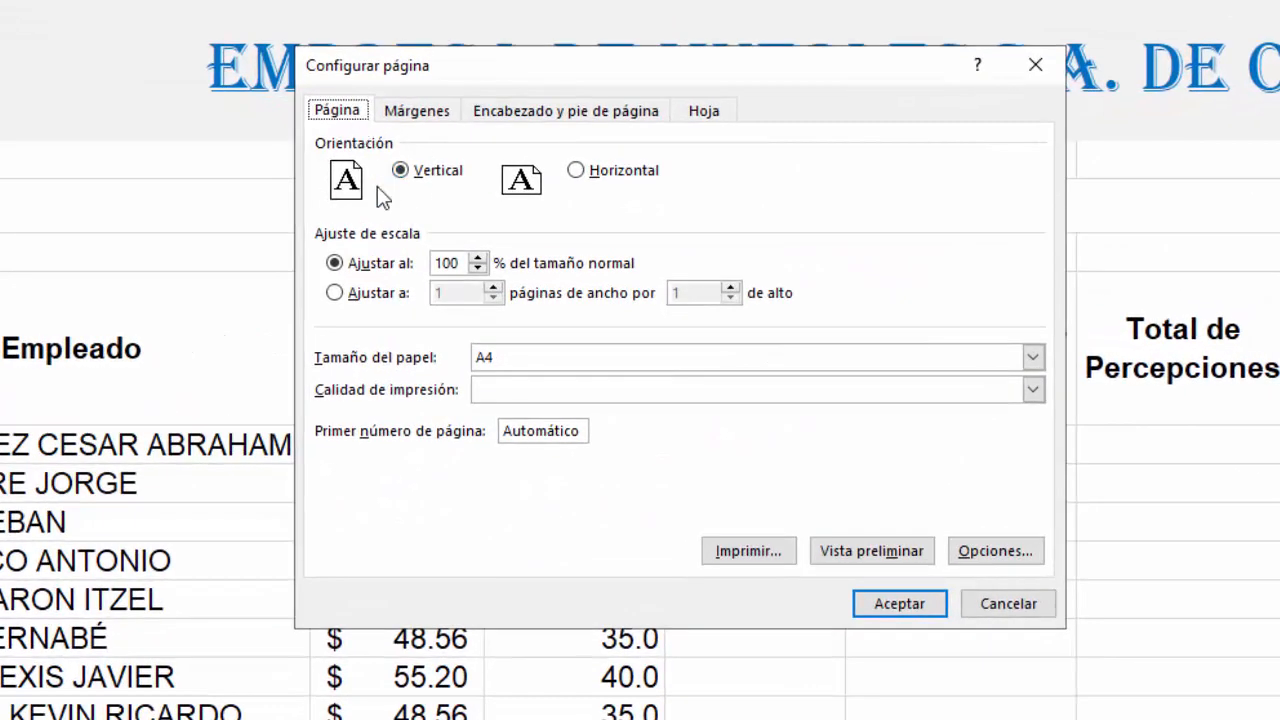
{"action": "left_click", "coordinate": [578, 172]}
{"action": "left_click", "coordinate": [1033, 357]}
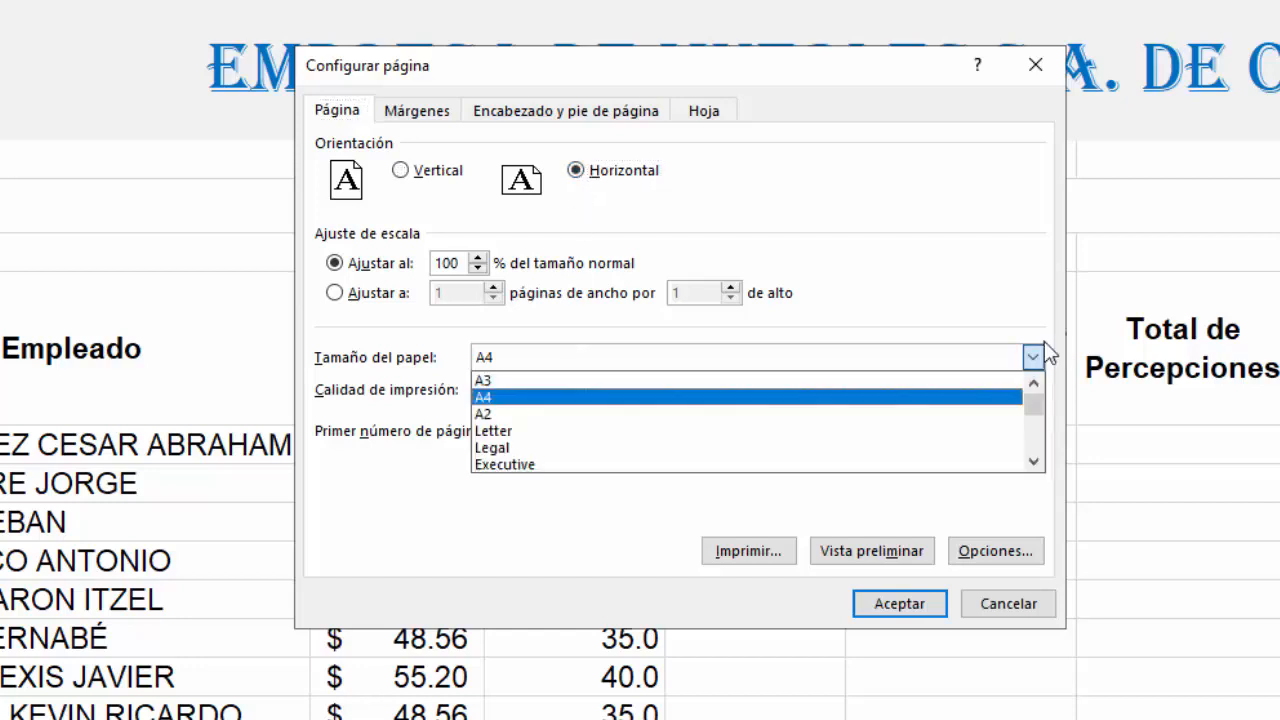
{"action": "left_click", "coordinate": [510, 431]}
Set the page's top, left, bottom and right margins to 2 each.
{"action": "left_click", "coordinate": [417, 111]}
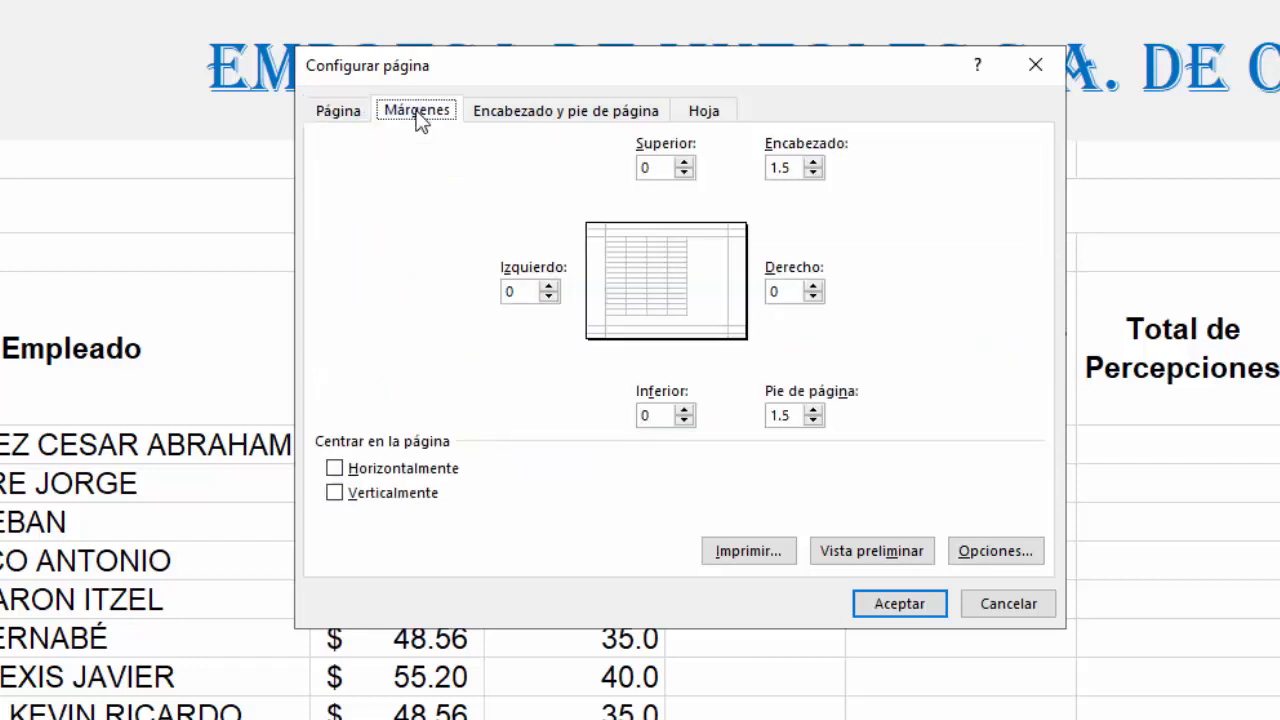
{"action": "left_click", "coordinate": [673, 167]}
{"action": "type", "text": "2"}
{"action": "left_click", "coordinate": [547, 295]}
{"action": "type", "text": "2"}
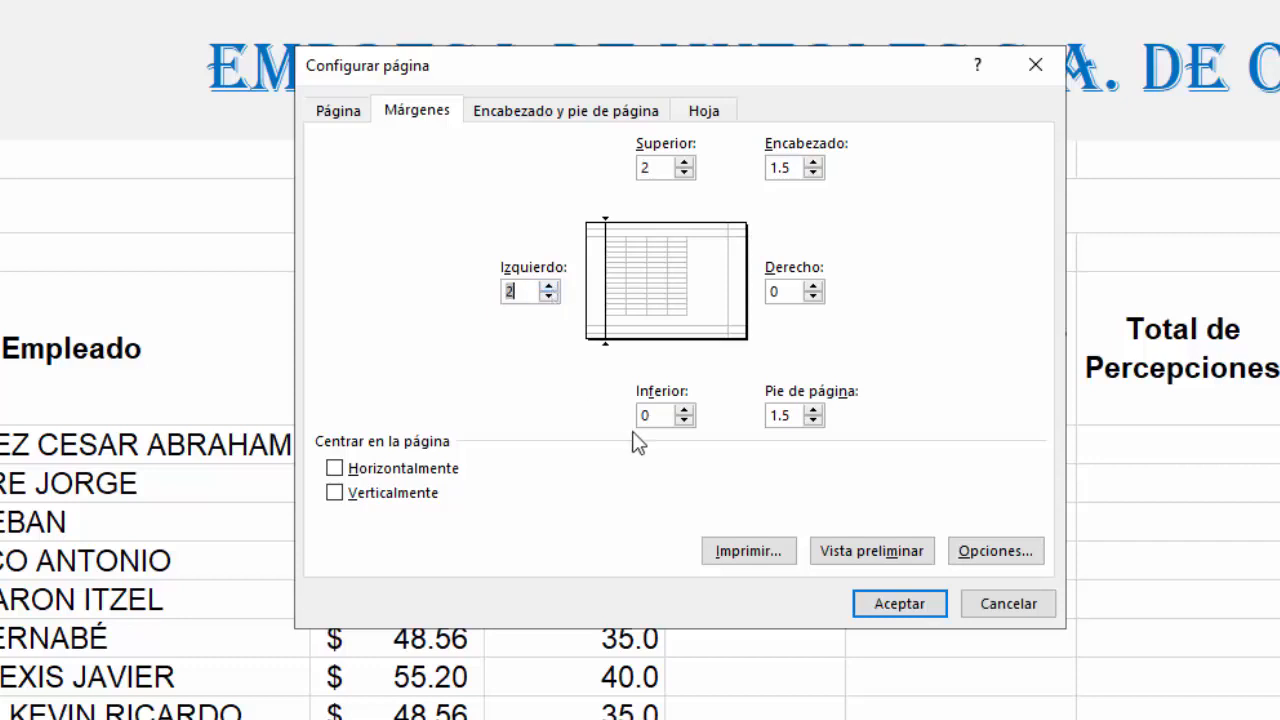
{"action": "left_click", "coordinate": [689, 418]}
{"action": "type", "text": "2"}
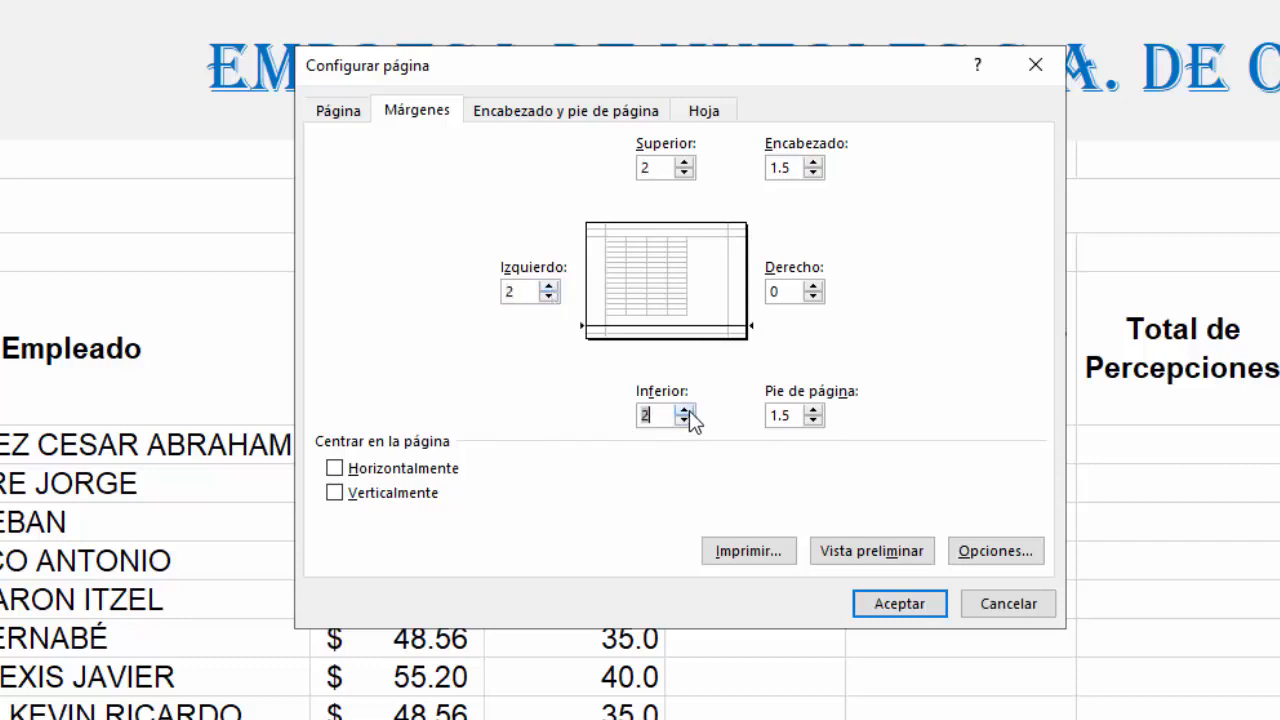
{"action": "left_click", "coordinate": [813, 297]}
{"action": "type", "text": "2"}
Set the header and footer margins to 1 and center the page contents horizontally and vertically.
{"action": "left_click", "coordinate": [804, 171]}
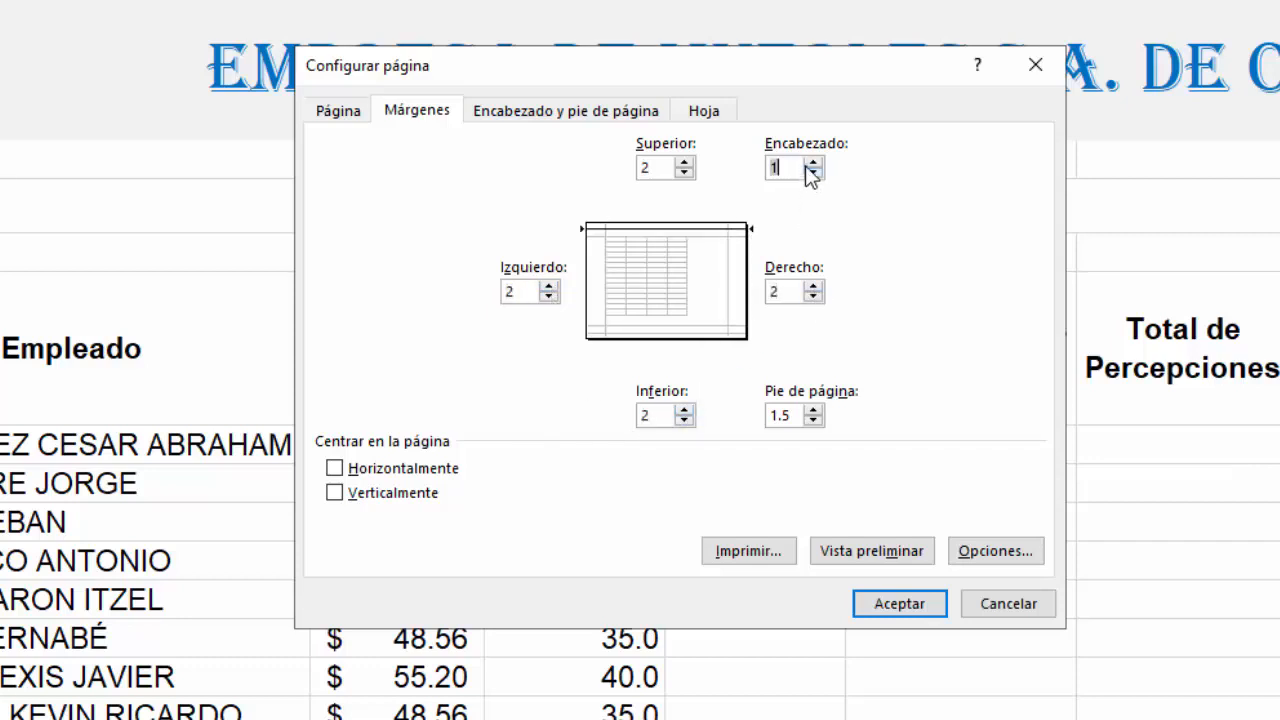
{"action": "type", "text": "1"}
{"action": "left_click", "coordinate": [813, 413]}
{"action": "type", "text": "1"}
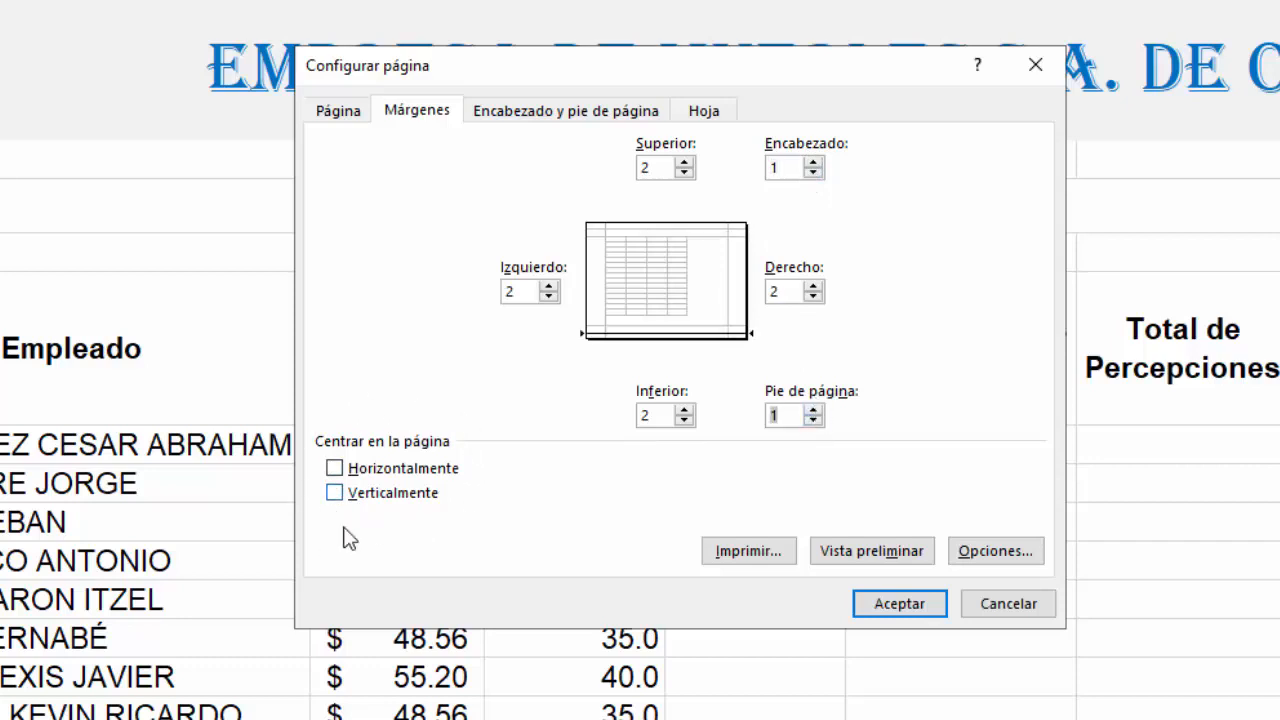
{"action": "left_click", "coordinate": [335, 469]}
{"action": "left_click", "coordinate": [335, 493]}
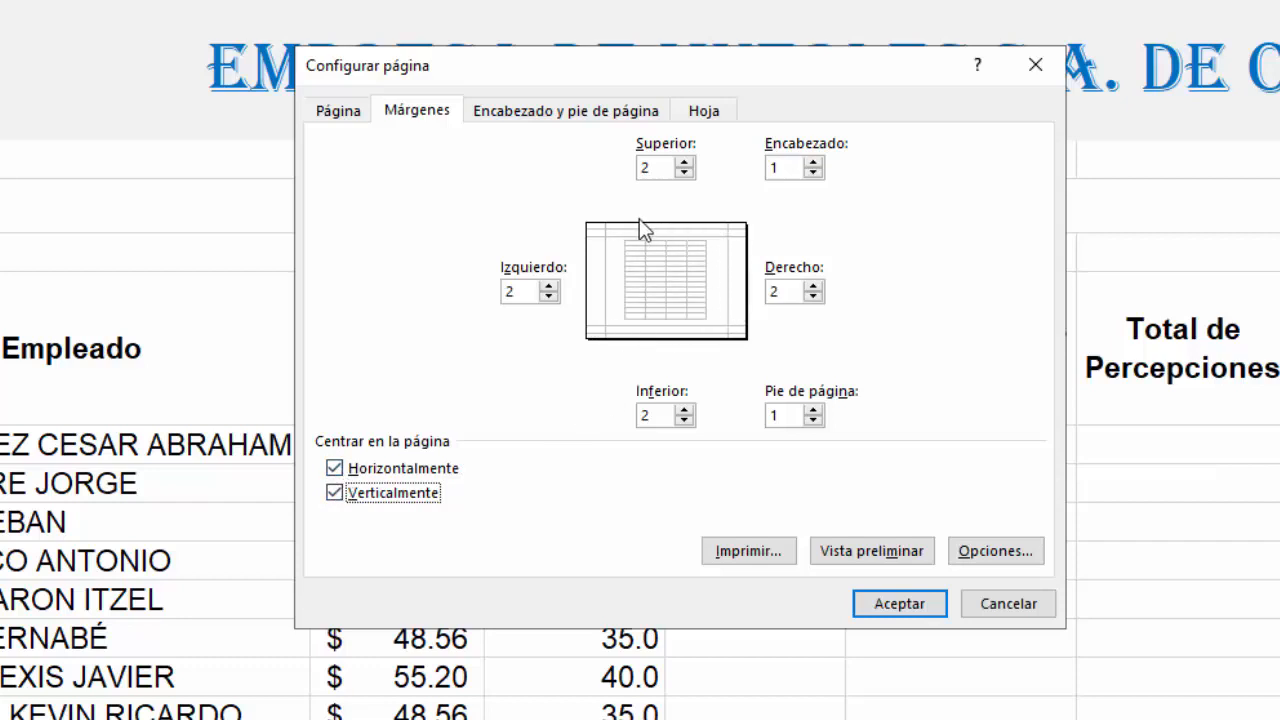
Create a custom header with COMPUTACIÓN BÁSICA II in the left section, GRUPO 2IMX in the center and P5 NÓMINA in the right.
{"action": "left_click", "coordinate": [537, 107]}
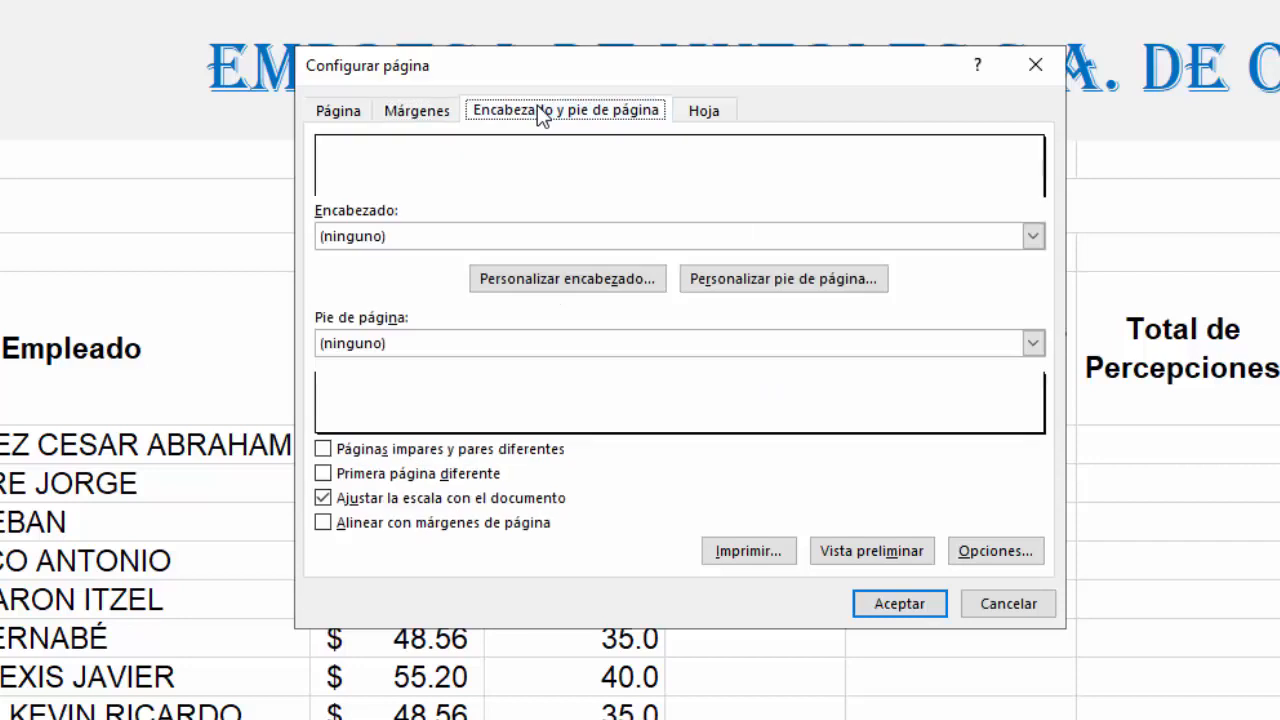
{"action": "left_click", "coordinate": [559, 278]}
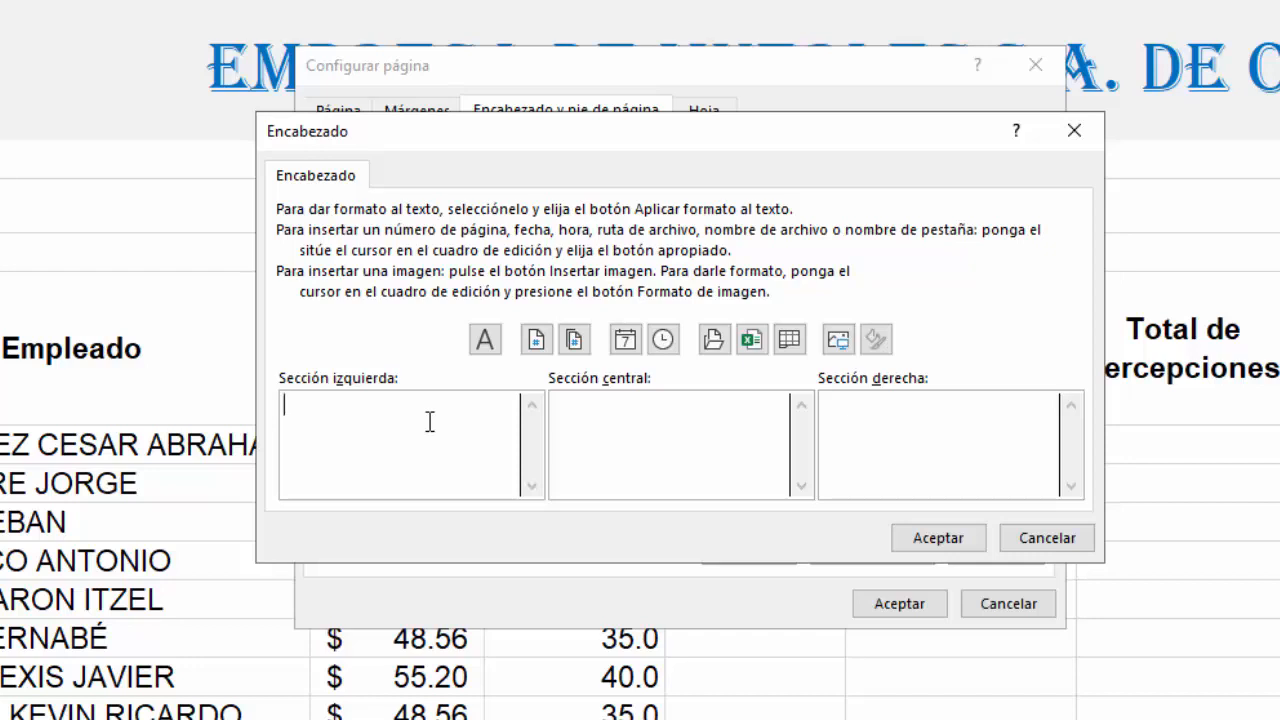
{"action": "type", "text": "COMPUTACIÓN BÁSICA II"}
{"action": "left_click", "coordinate": [716, 406]}
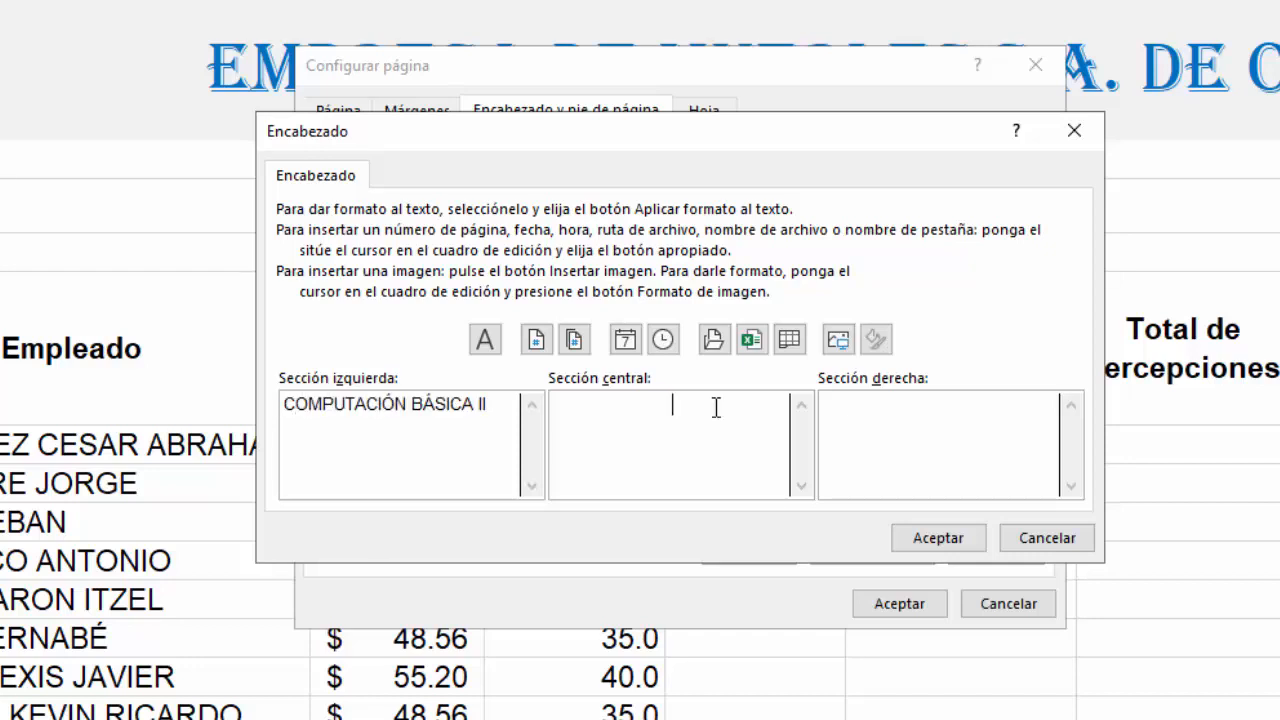
{"action": "type", "text": "GRUPO 2IMX"}
{"action": "left_click", "coordinate": [1014, 409]}
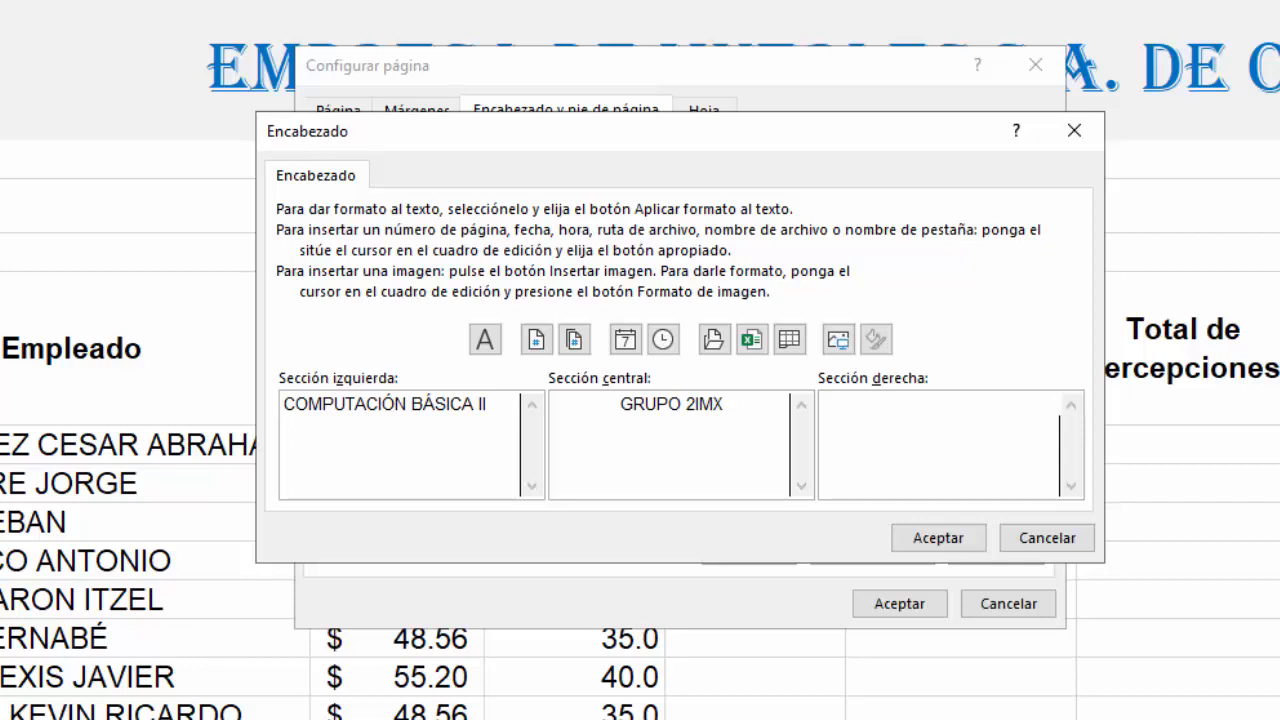
{"action": "type", "text": "P5 NÓMINA"}
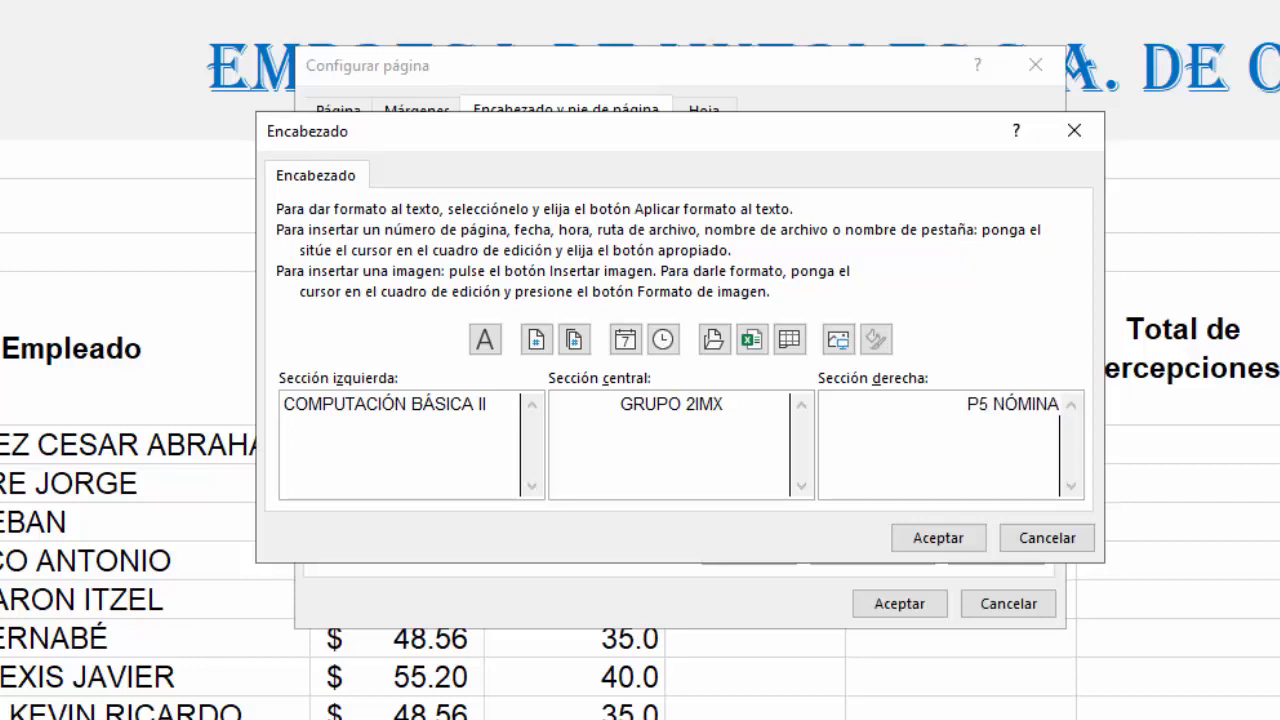
Format the text of all three header sections in bold (Negrita) and standard blue, and accept the custom header.
{"action": "left_click_drag", "start_coordinate": [283, 404], "coordinate": [488, 404]}
{"action": "left_click", "coordinate": [485, 340]}
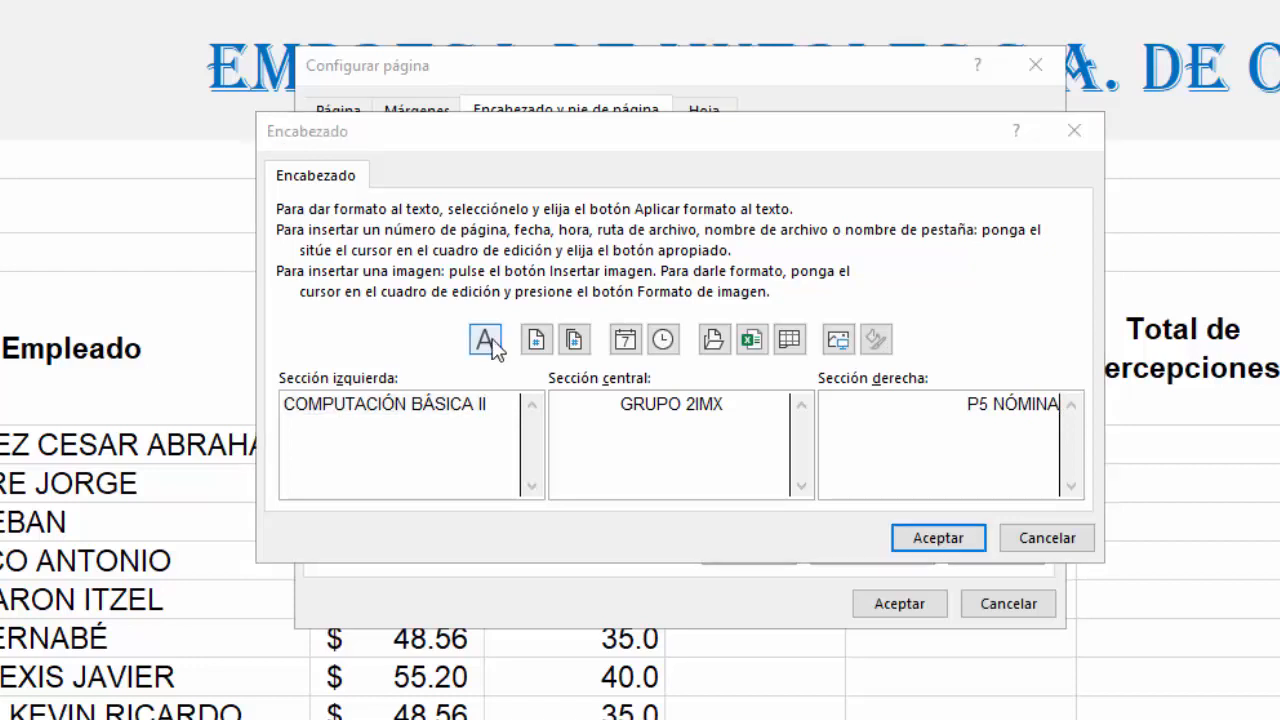
{"action": "left_click", "coordinate": [675, 250]}
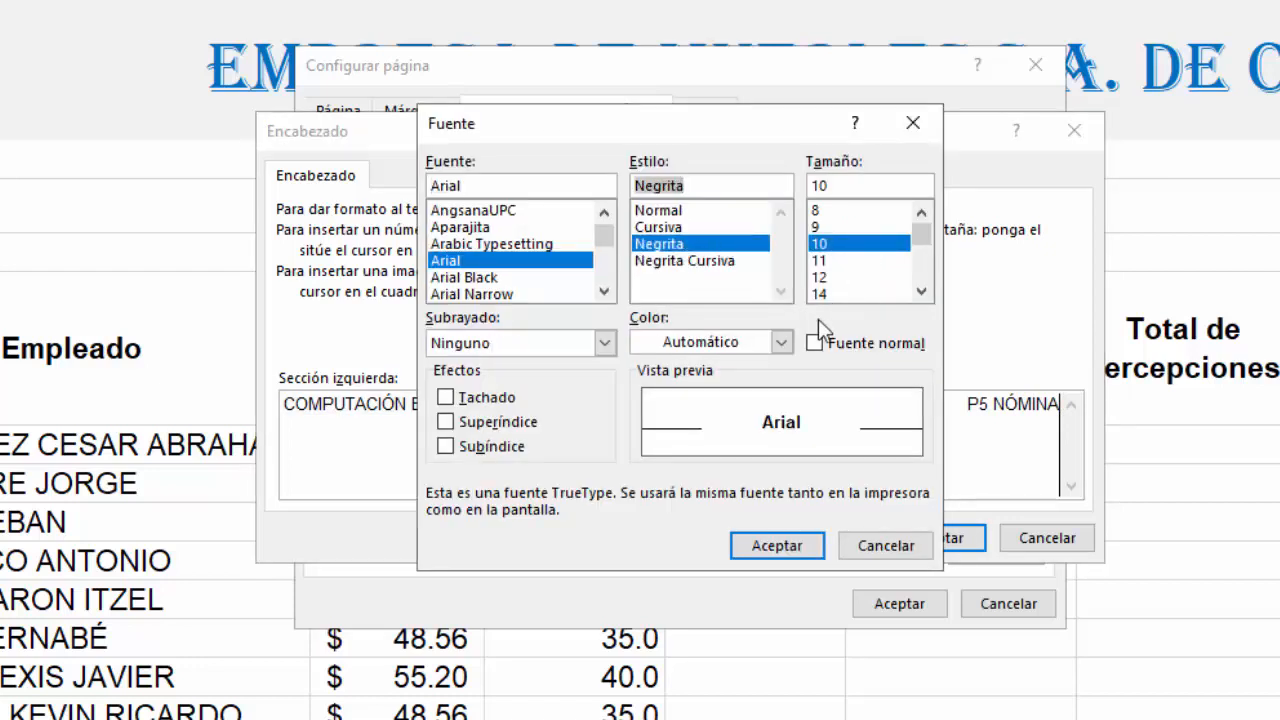
{"action": "left_click", "coordinate": [781, 343]}
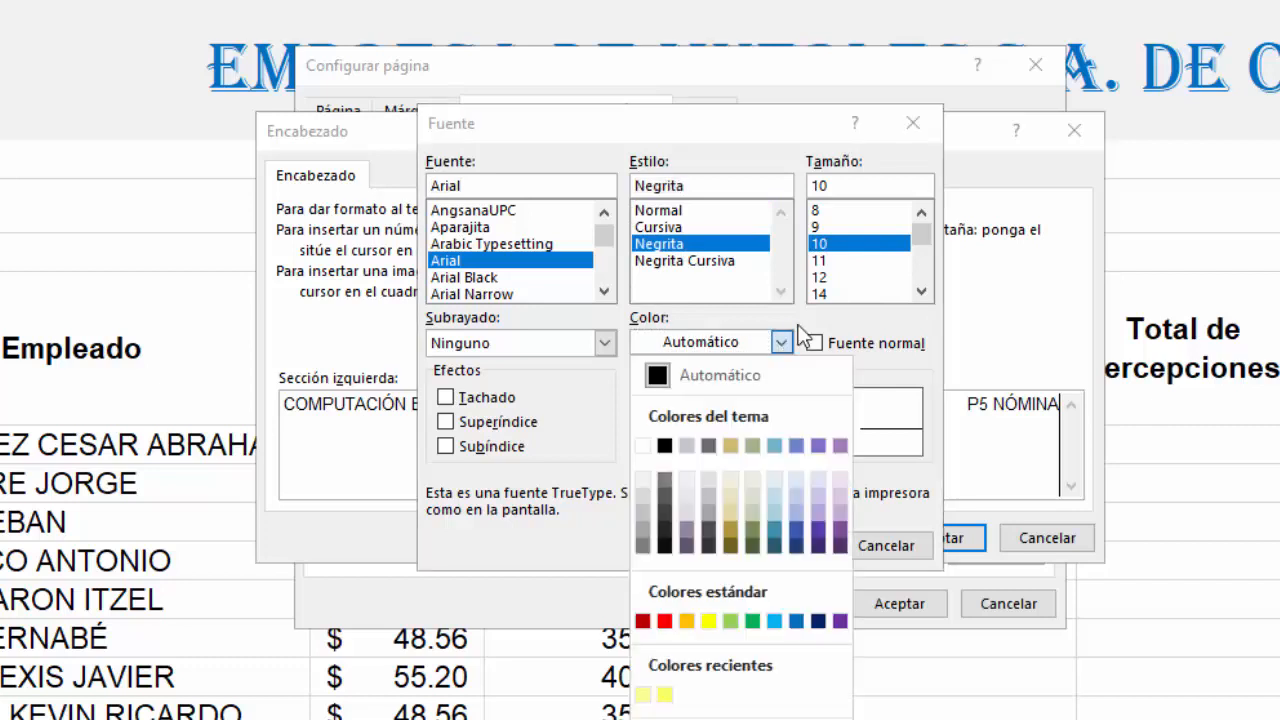
{"action": "left_click", "coordinate": [796, 622]}
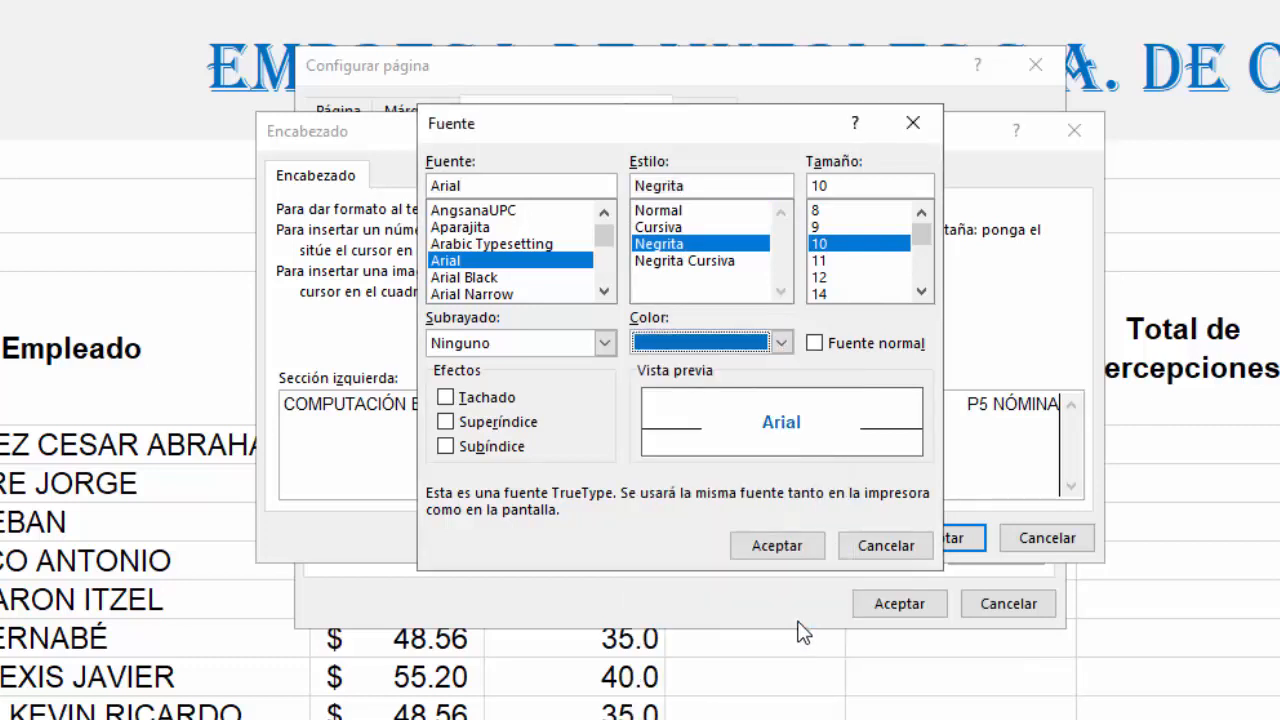
{"action": "left_click", "coordinate": [799, 545]}
{"action": "left_click", "coordinate": [947, 541]}
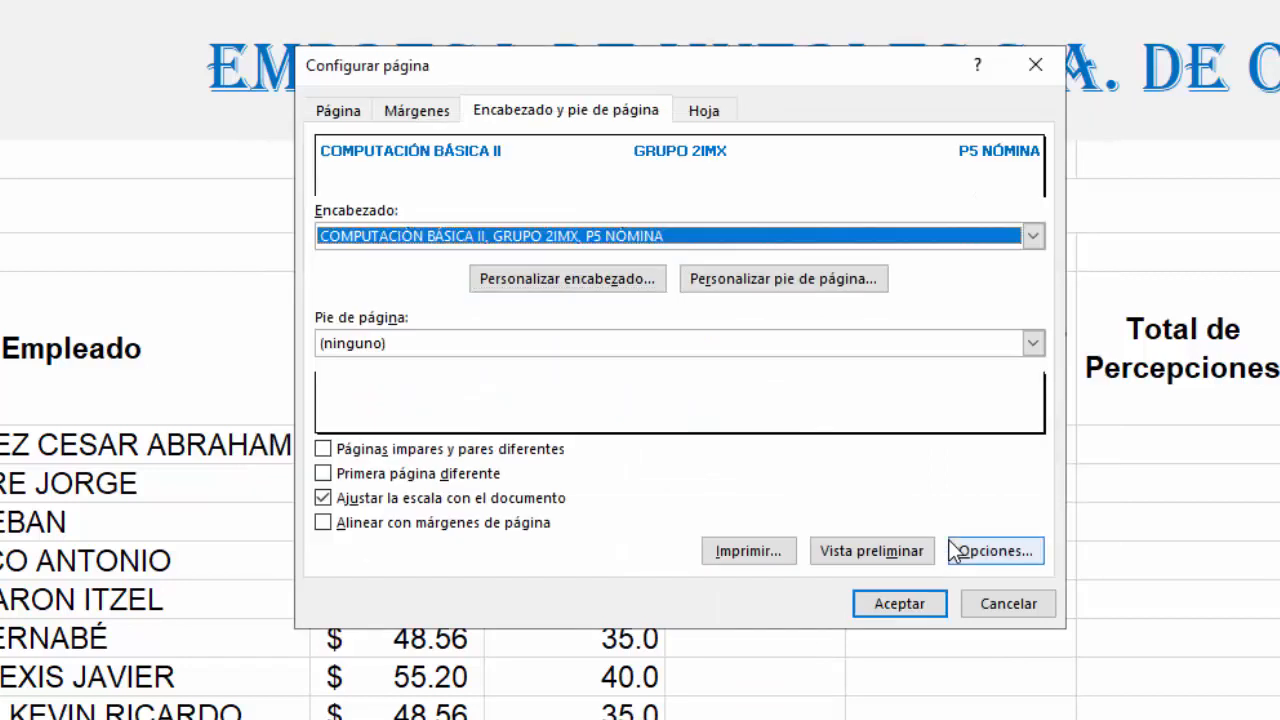
Create a custom footer with the time in the left section, NOMBRE DEL ALUMNO in the center and the date in the right.
{"action": "left_click", "coordinate": [800, 281]}
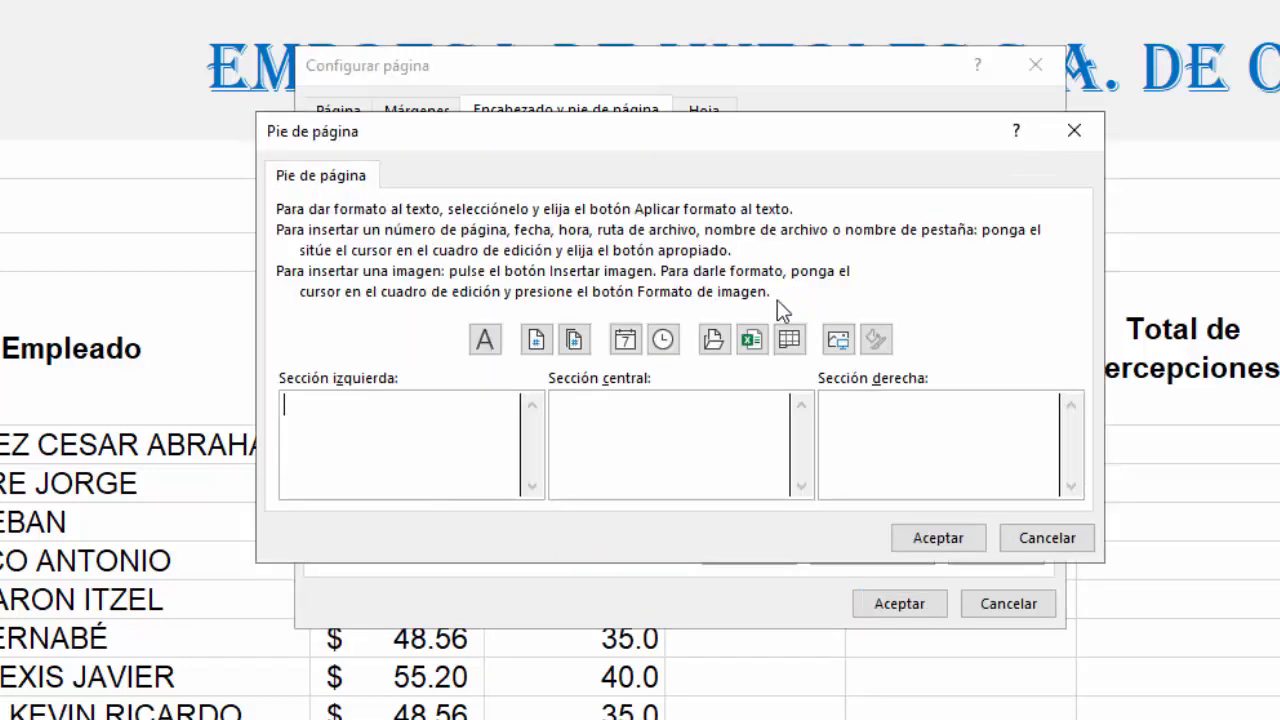
{"action": "left_click", "coordinate": [662, 343]}
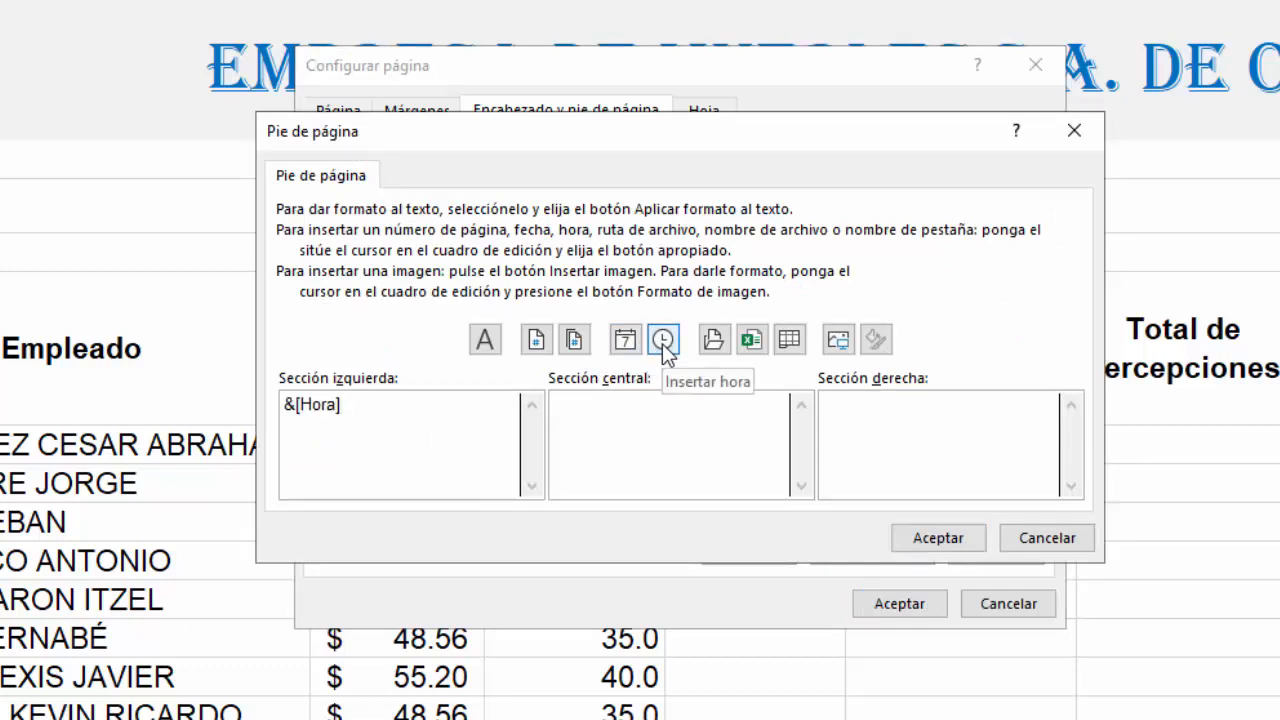
{"action": "left_click", "coordinate": [684, 411]}
{"action": "type", "text": "NOMBRE DEL ALUMNO"}
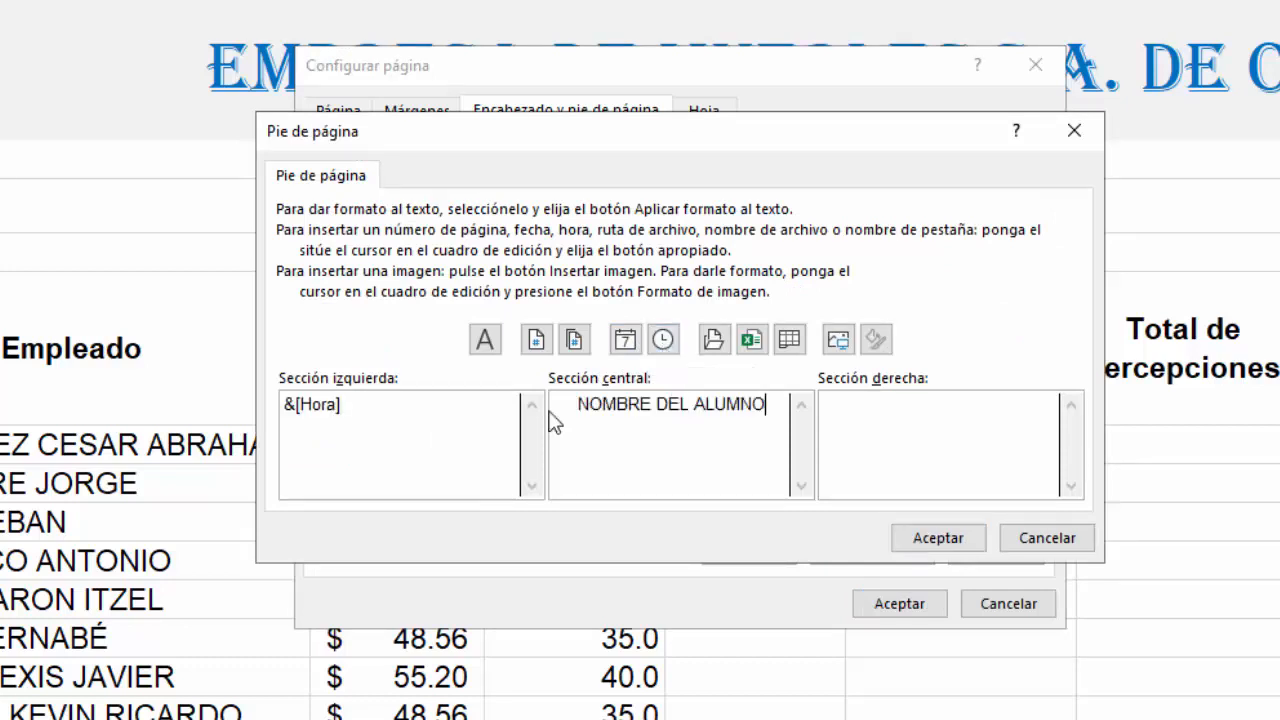
{"action": "left_click", "coordinate": [957, 414]}
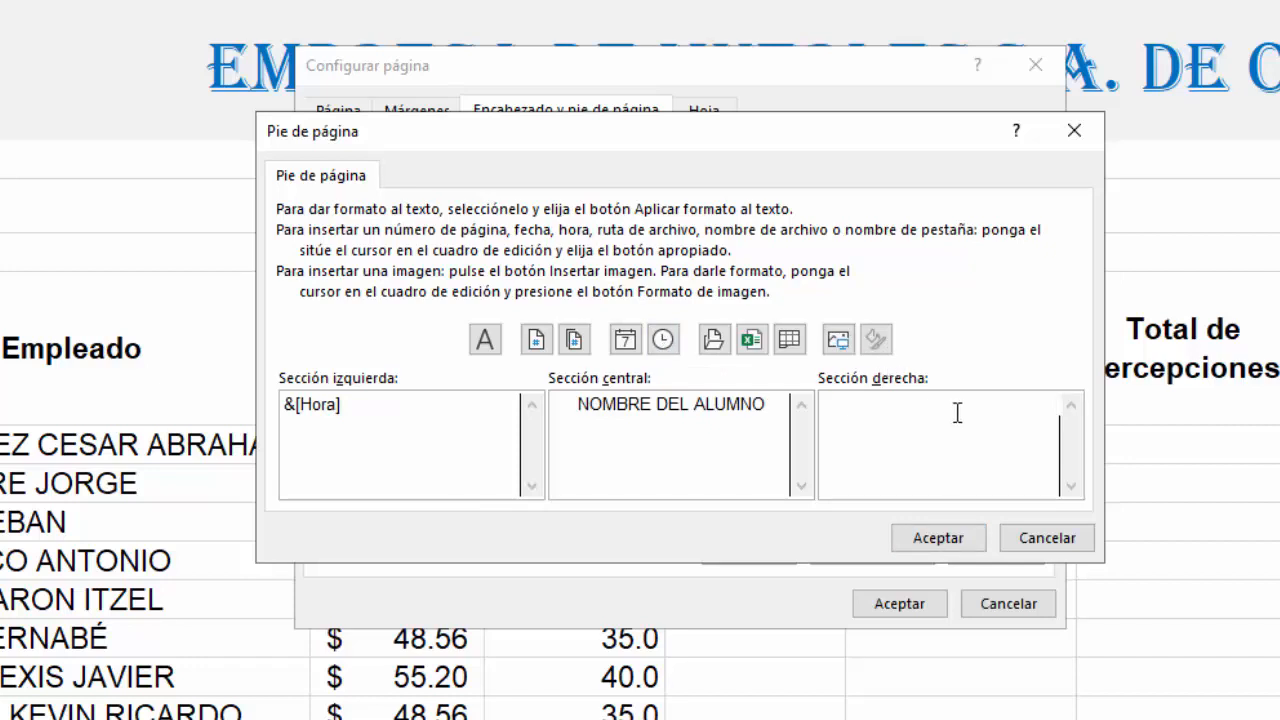
{"action": "left_click", "coordinate": [625, 340]}
Format all three footer sections in bold (Negrita) and standard blue, and accept the footer and the page setup.
{"action": "left_click_drag", "start_coordinate": [284, 404], "coordinate": [350, 395]}
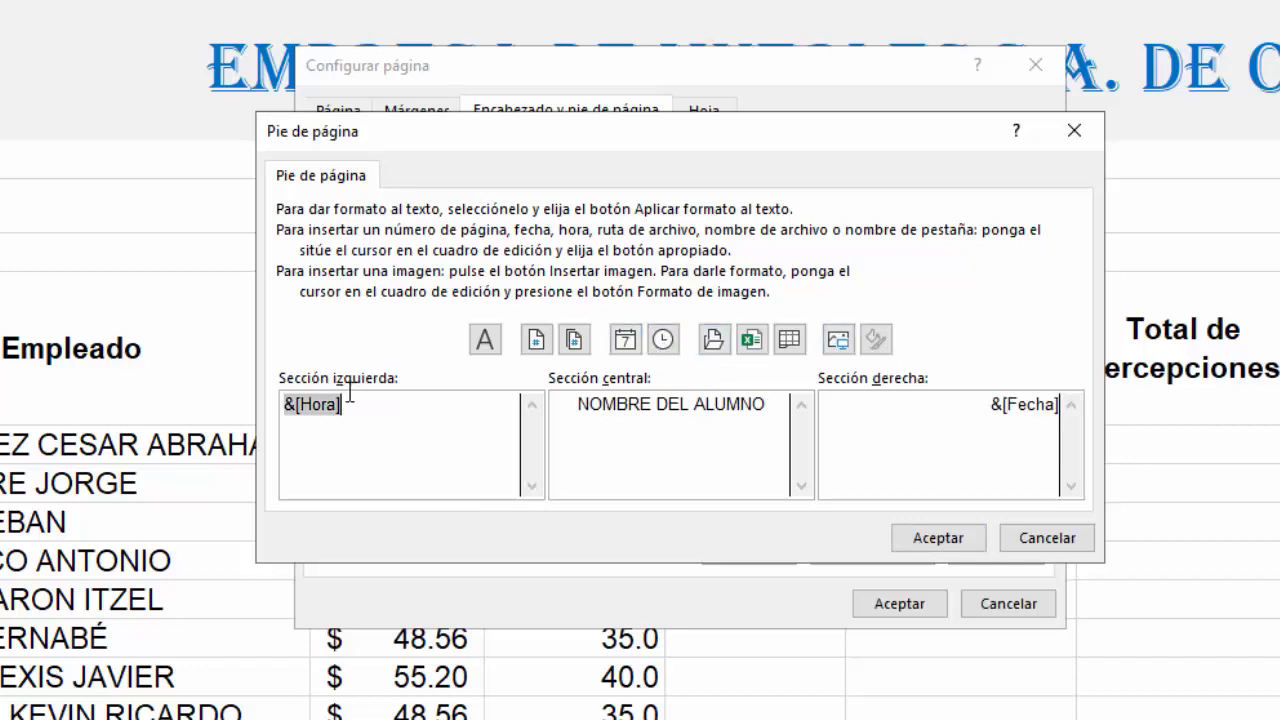
{"action": "left_click", "coordinate": [486, 342]}
{"action": "left_click", "coordinate": [677, 249]}
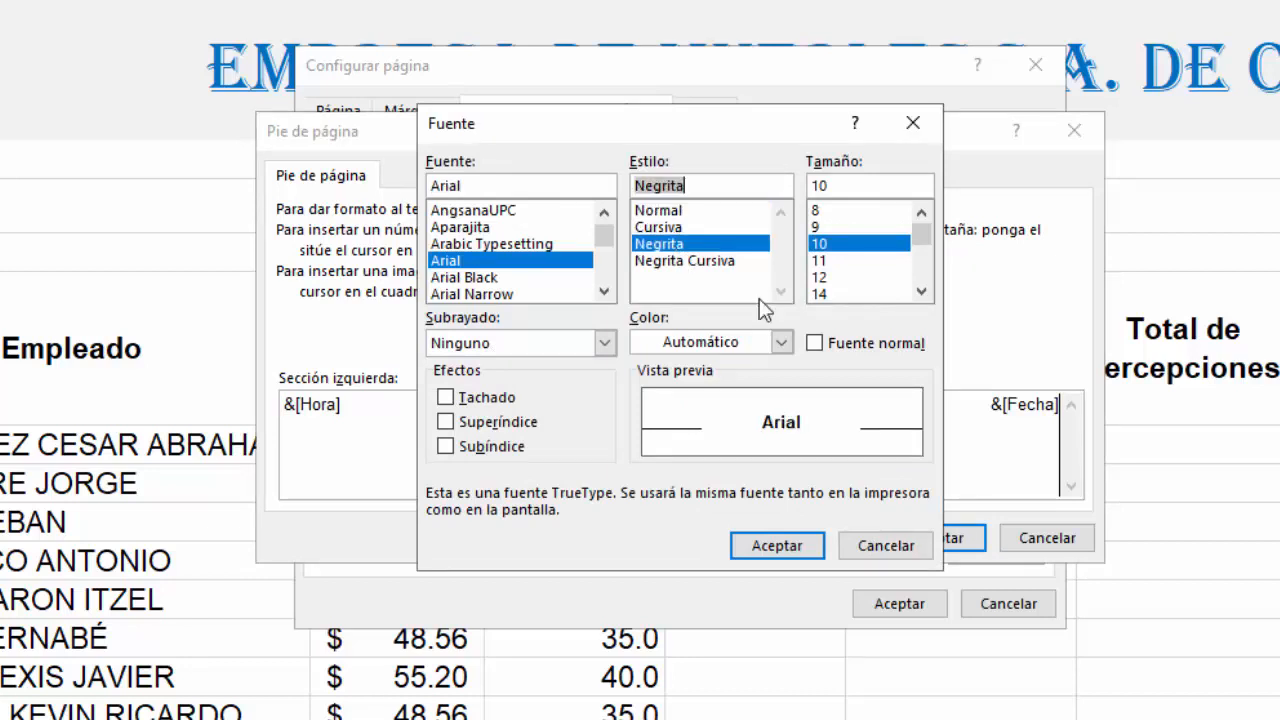
{"action": "left_click", "coordinate": [781, 342]}
{"action": "left_click", "coordinate": [796, 621]}
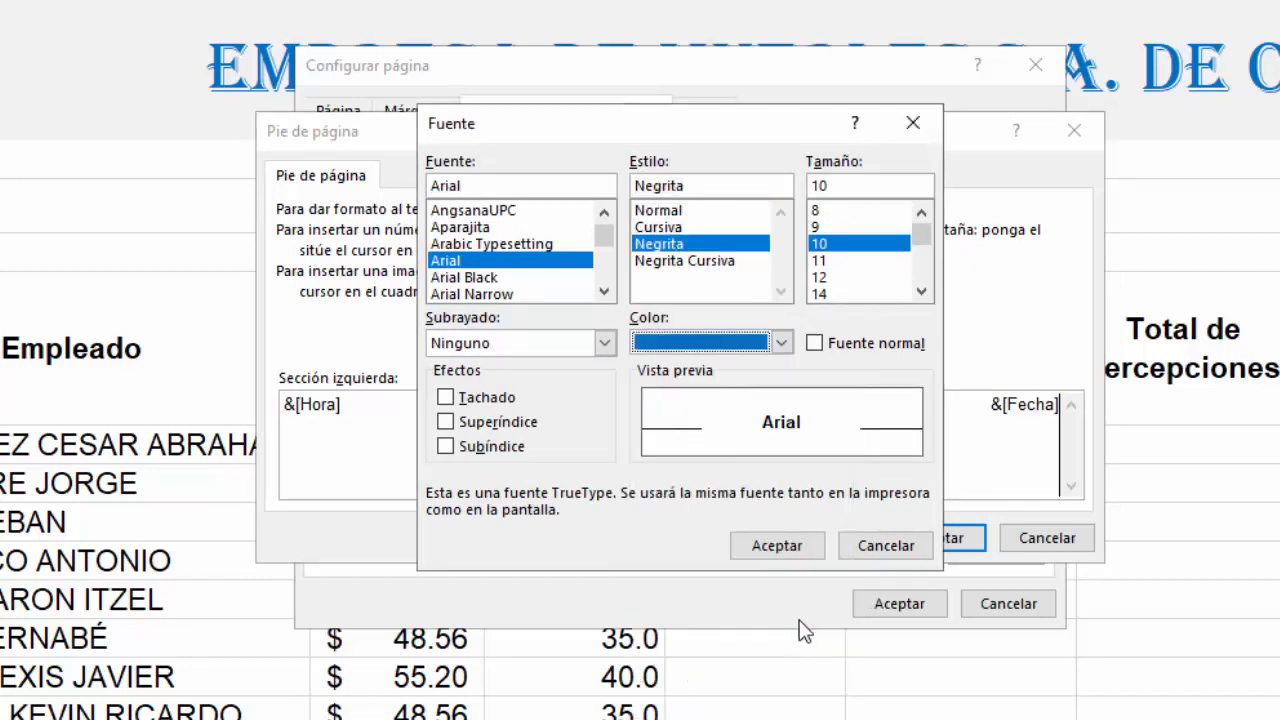
{"action": "left_click", "coordinate": [785, 546]}
{"action": "left_click", "coordinate": [938, 539]}
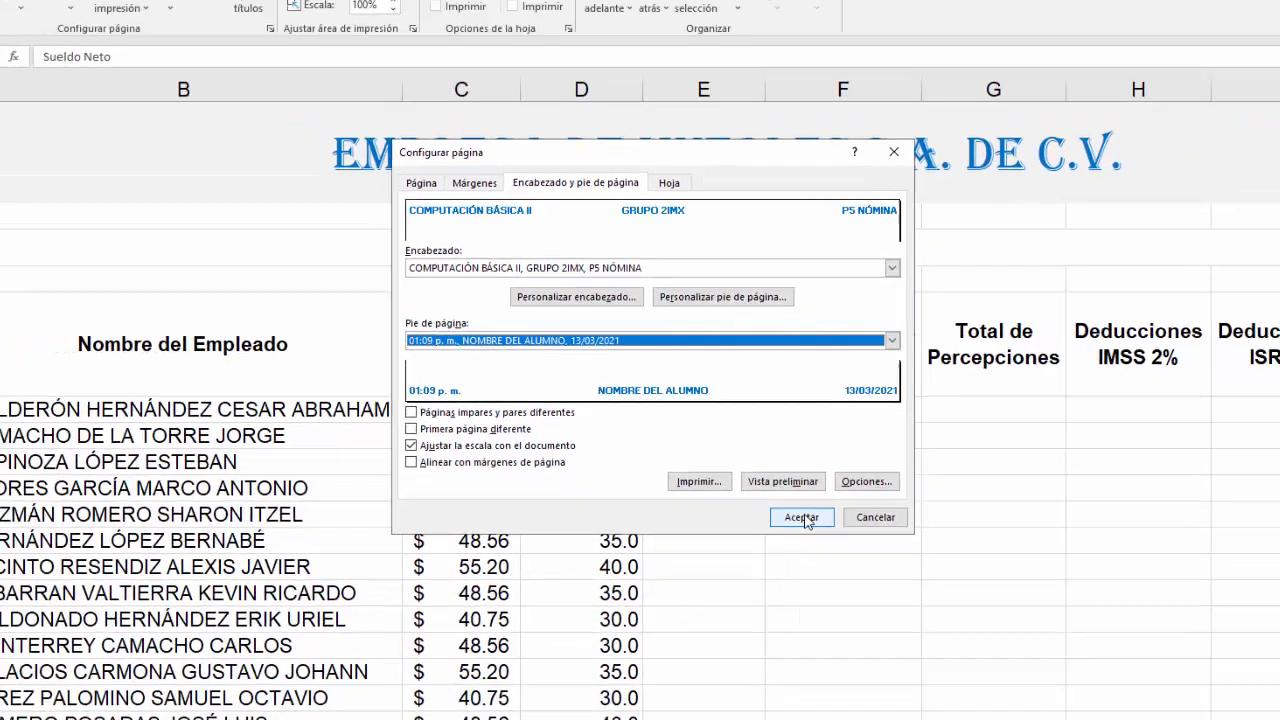
{"action": "left_click", "coordinate": [875, 582]}
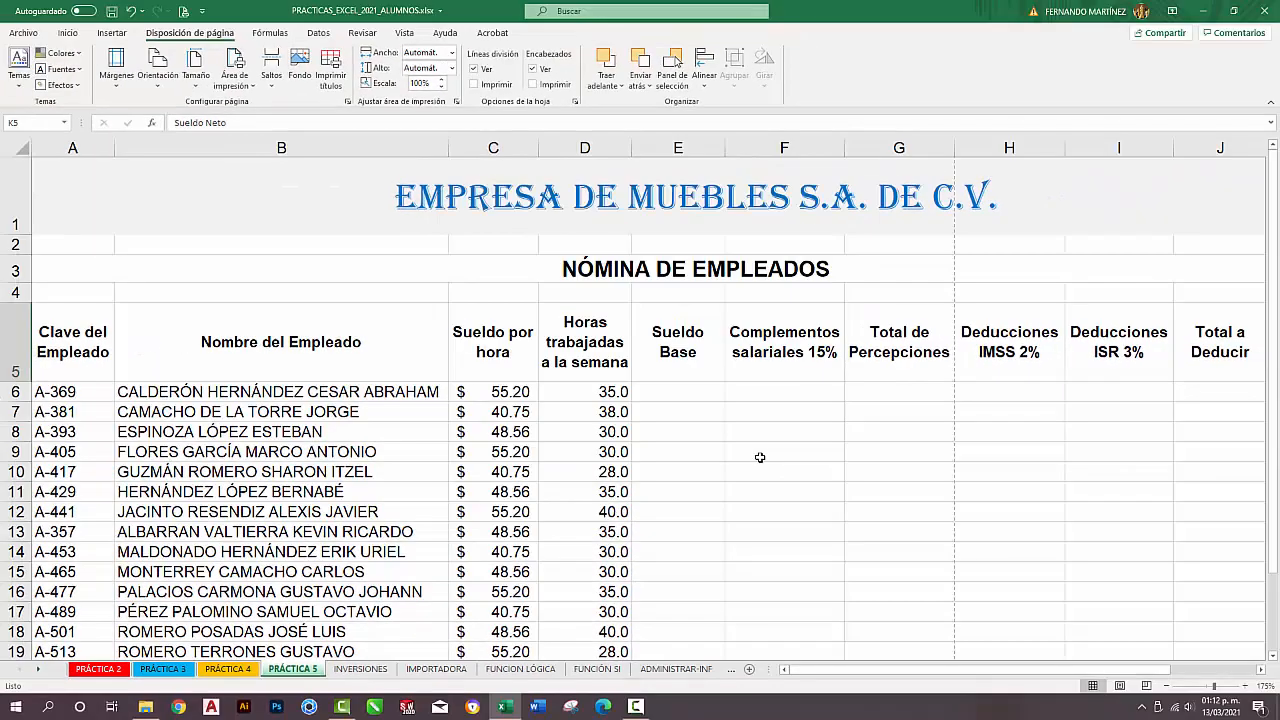
Preview both printed pages of the payroll sheet and return to the first page.
{"action": "left_click", "coordinate": [183, 12]}
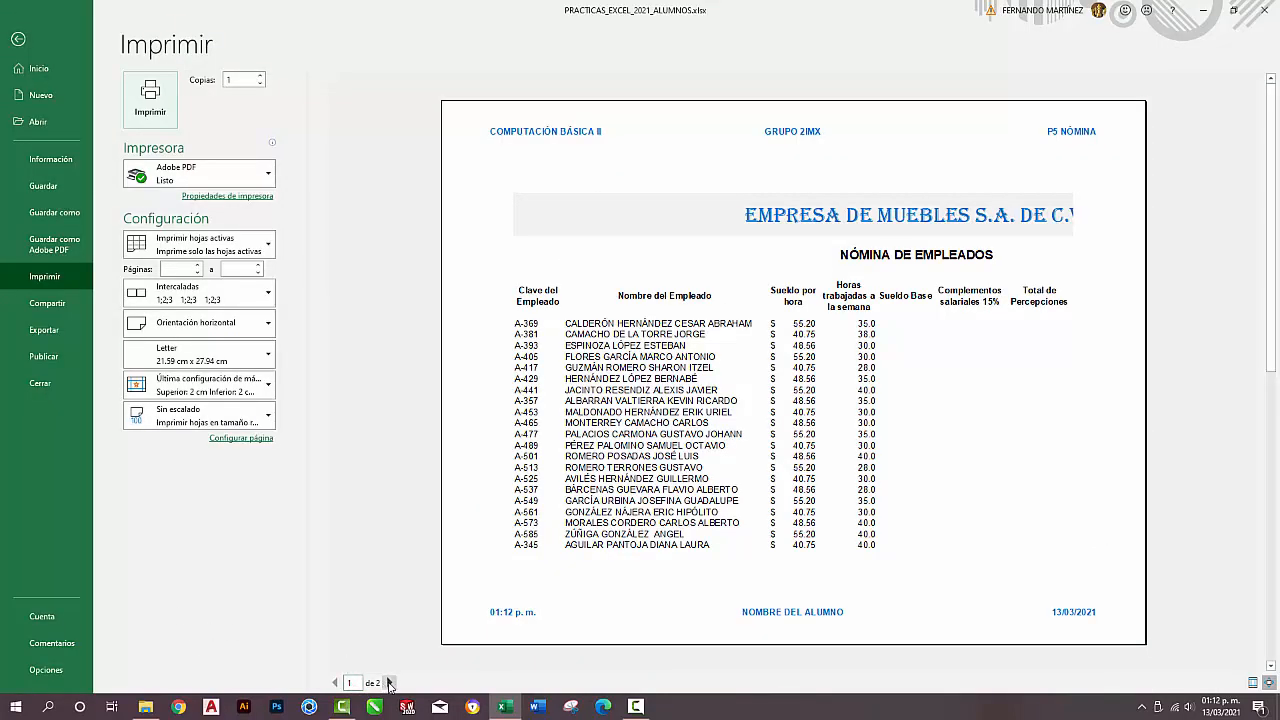
{"action": "left_click", "coordinate": [390, 683]}
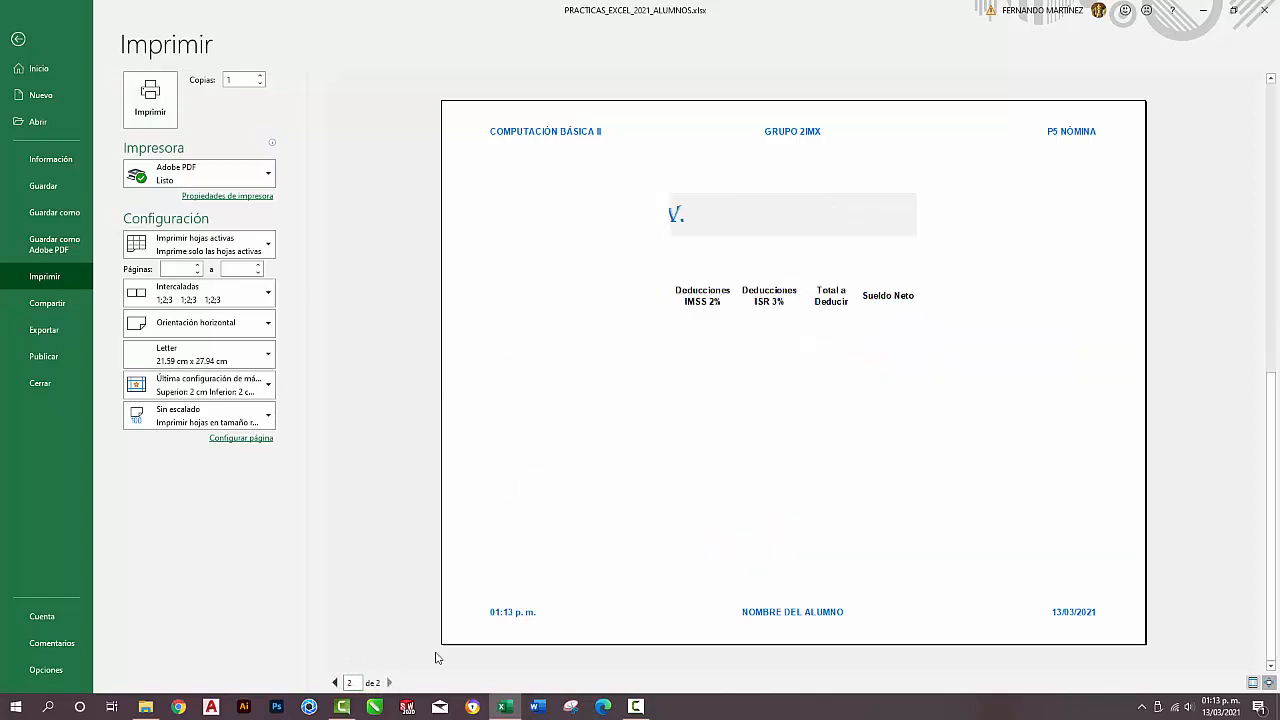
{"action": "left_click", "coordinate": [335, 682]}
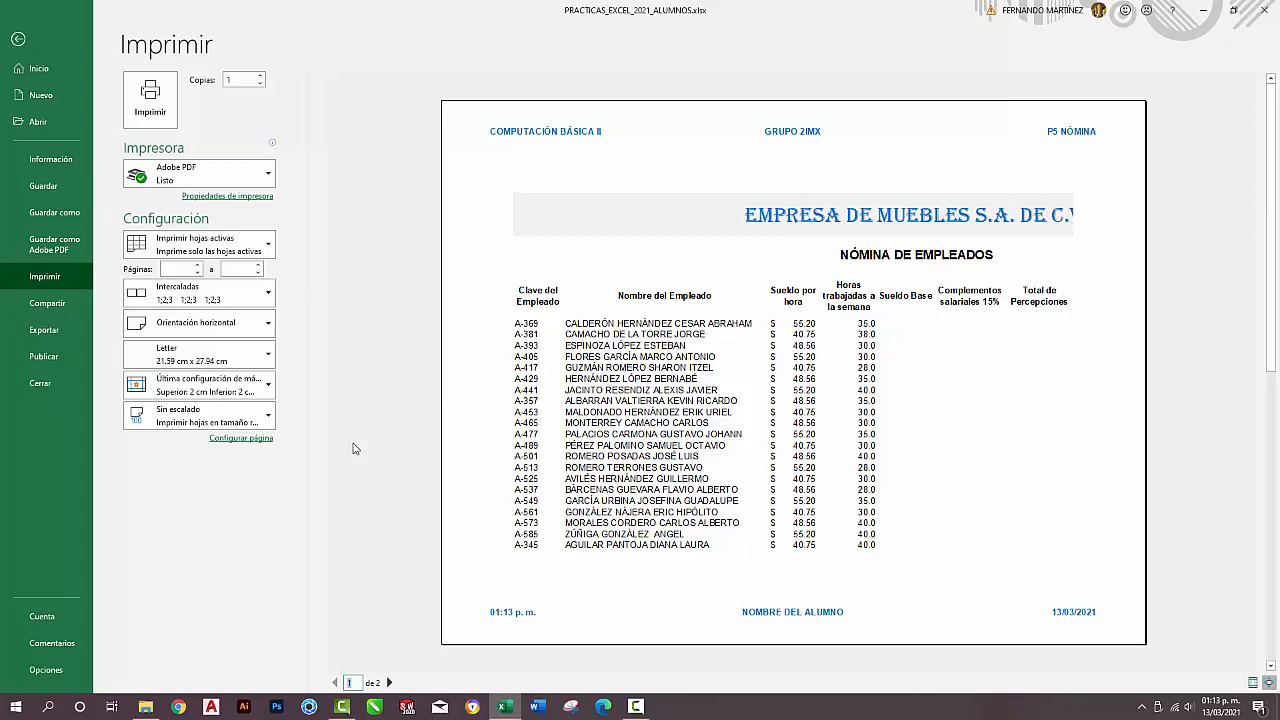
Change the paper size in the page setup to Legal.
{"action": "left_click", "coordinate": [245, 439]}
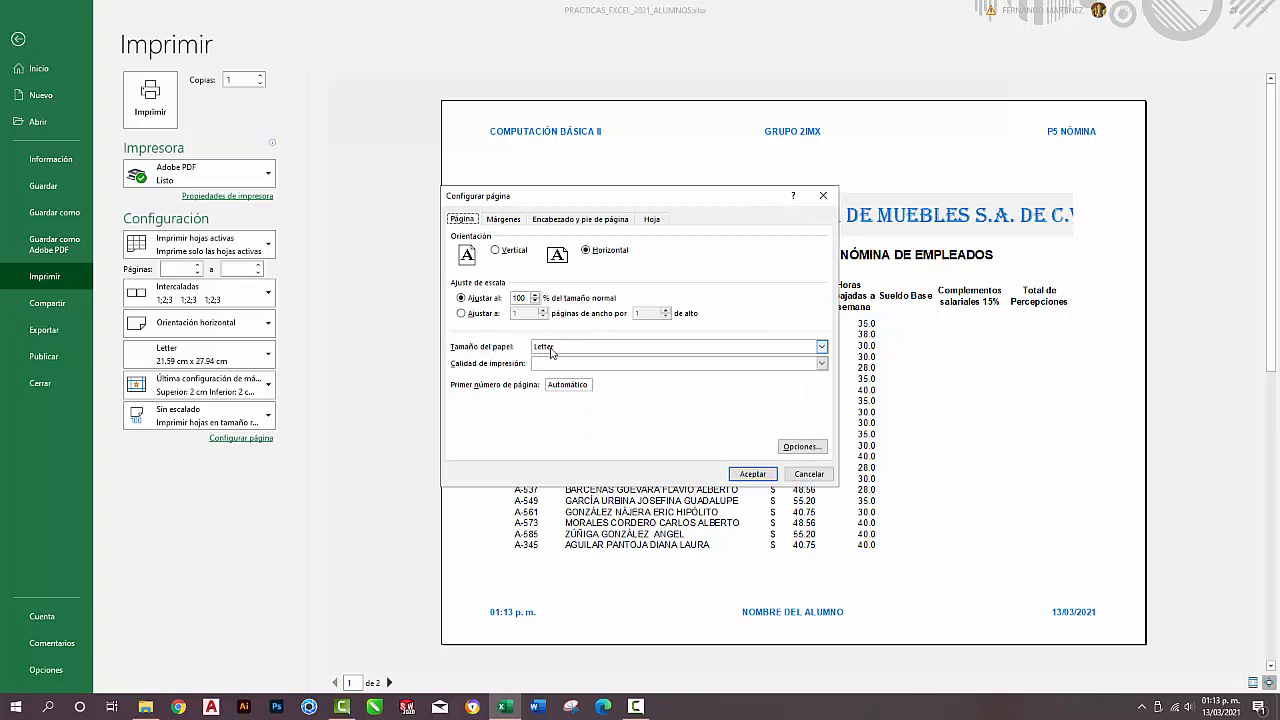
{"action": "left_click", "coordinate": [821, 347]}
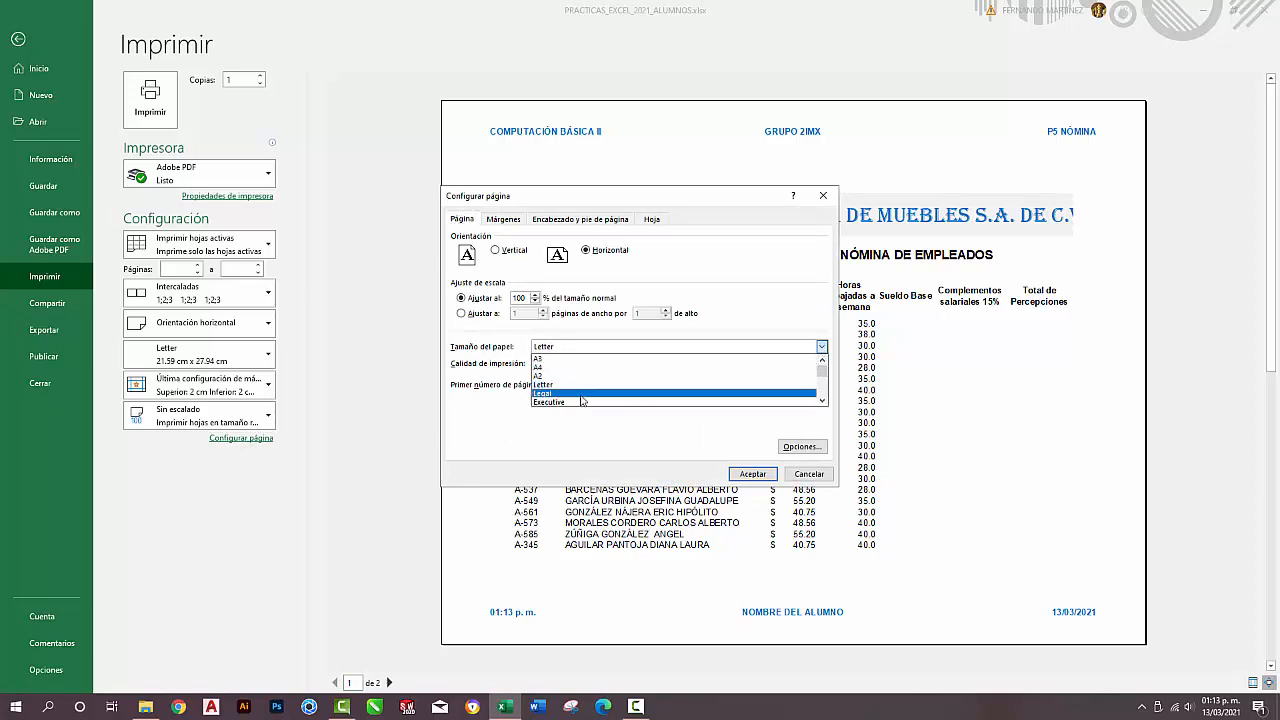
{"action": "left_click", "coordinate": [543, 394]}
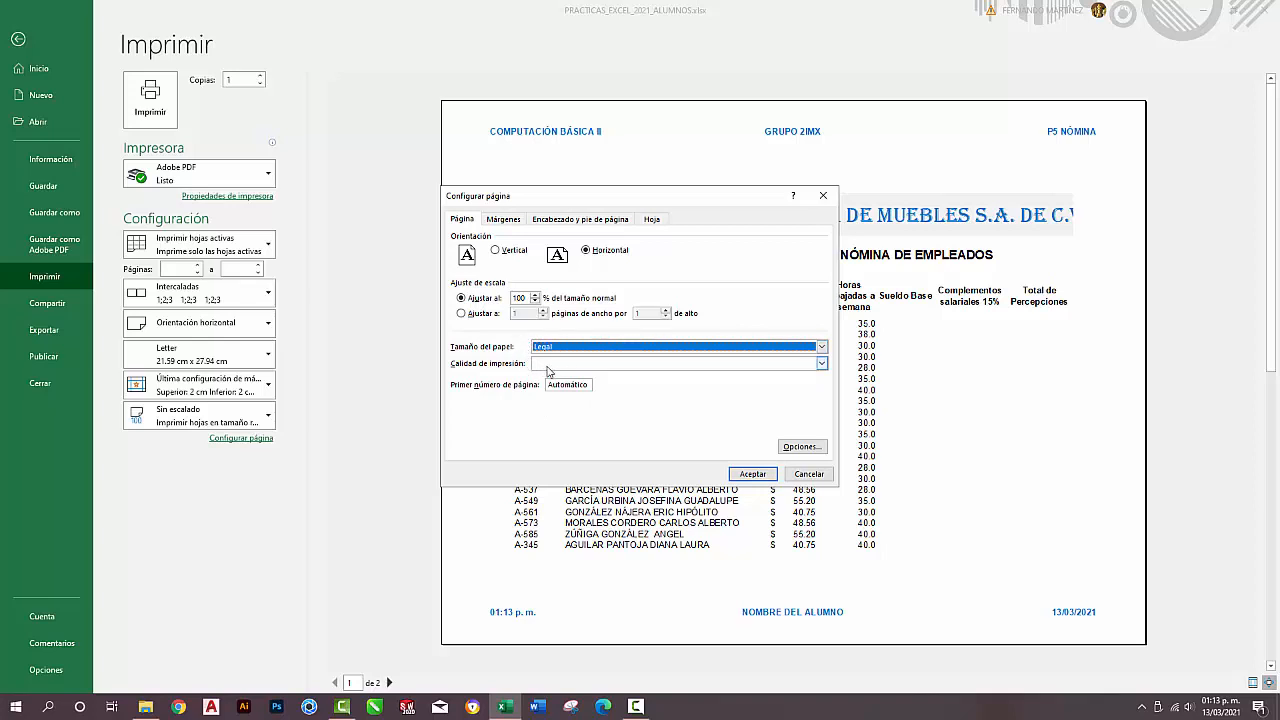
{"action": "left_click", "coordinate": [753, 474]}
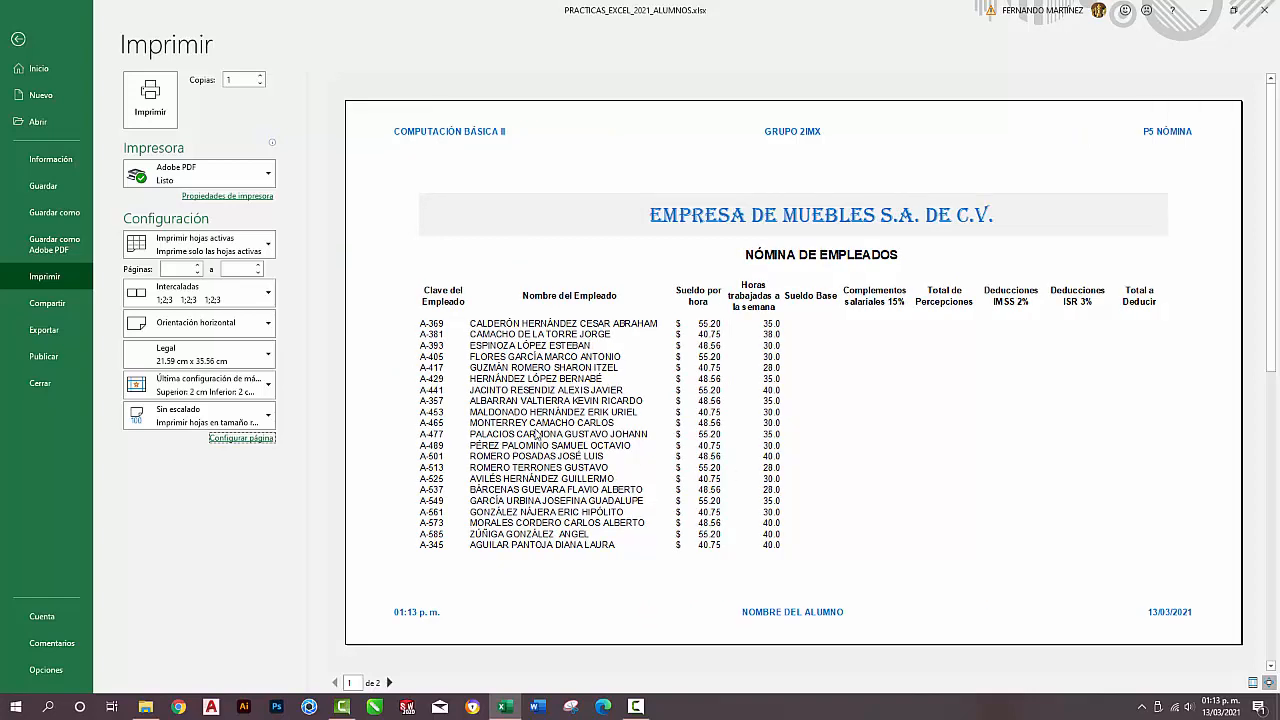
Check the margins and the header and footer settings in the page setup without changing them.
{"action": "left_click", "coordinate": [250, 439]}
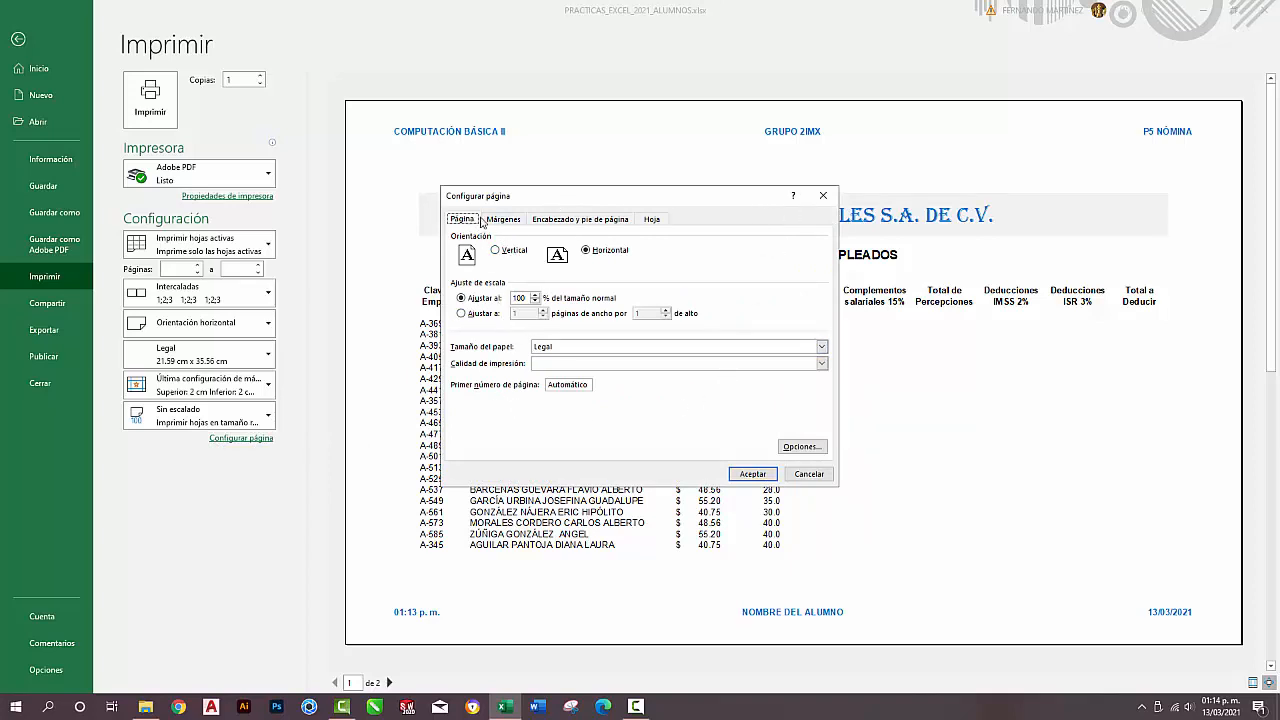
{"action": "left_click", "coordinate": [502, 219]}
{"action": "left_click", "coordinate": [582, 219]}
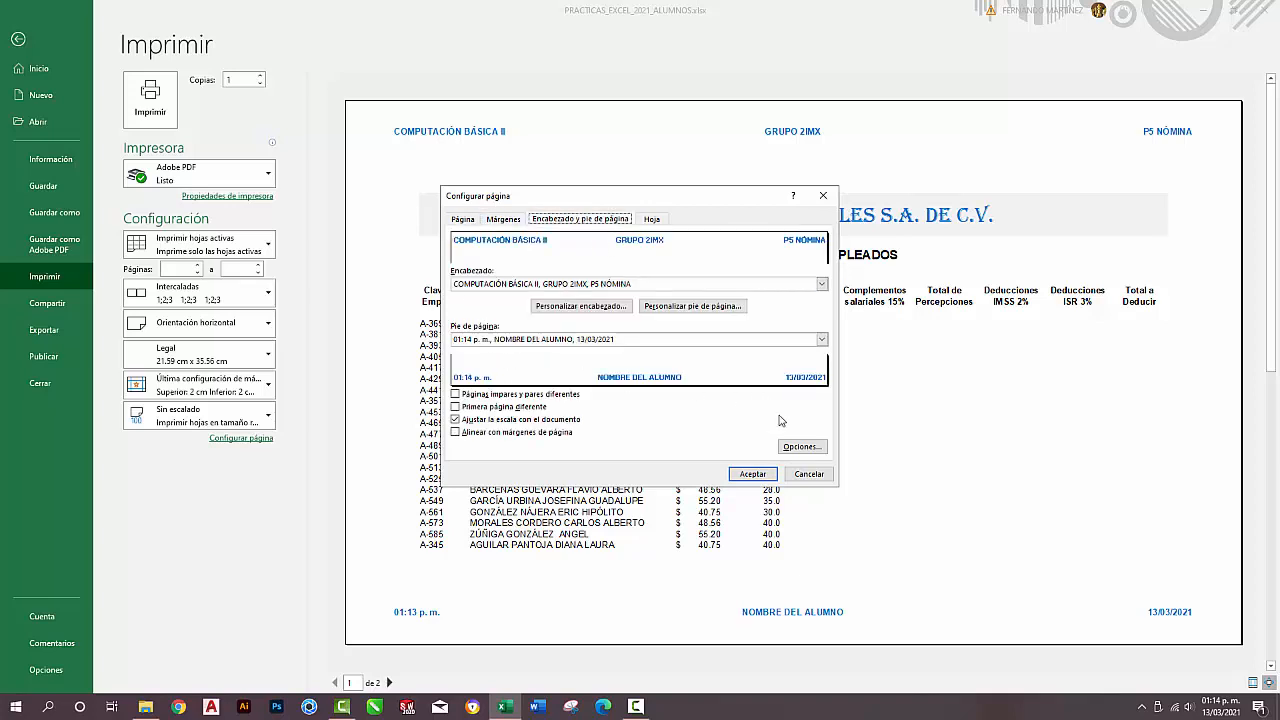
{"action": "left_click", "coordinate": [825, 195]}
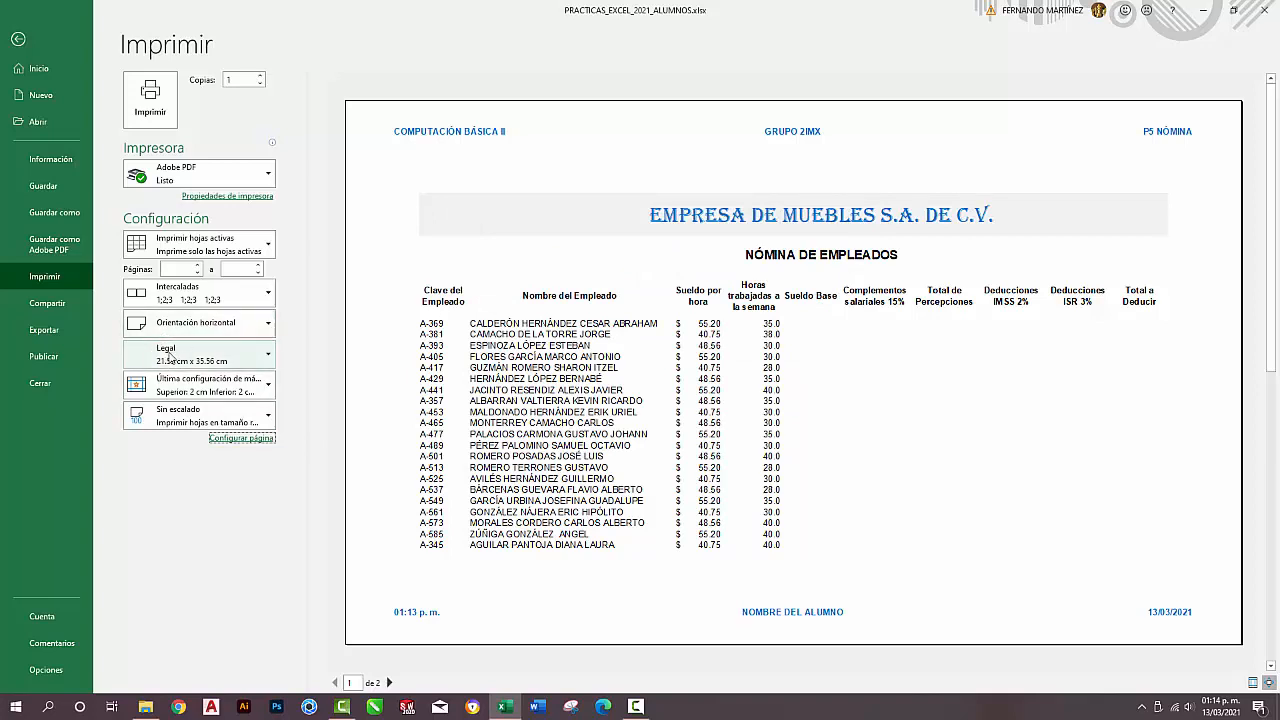
Compare both pages of the Legal-size print preview and return to the first page.
{"action": "left_click", "coordinate": [388, 683]}
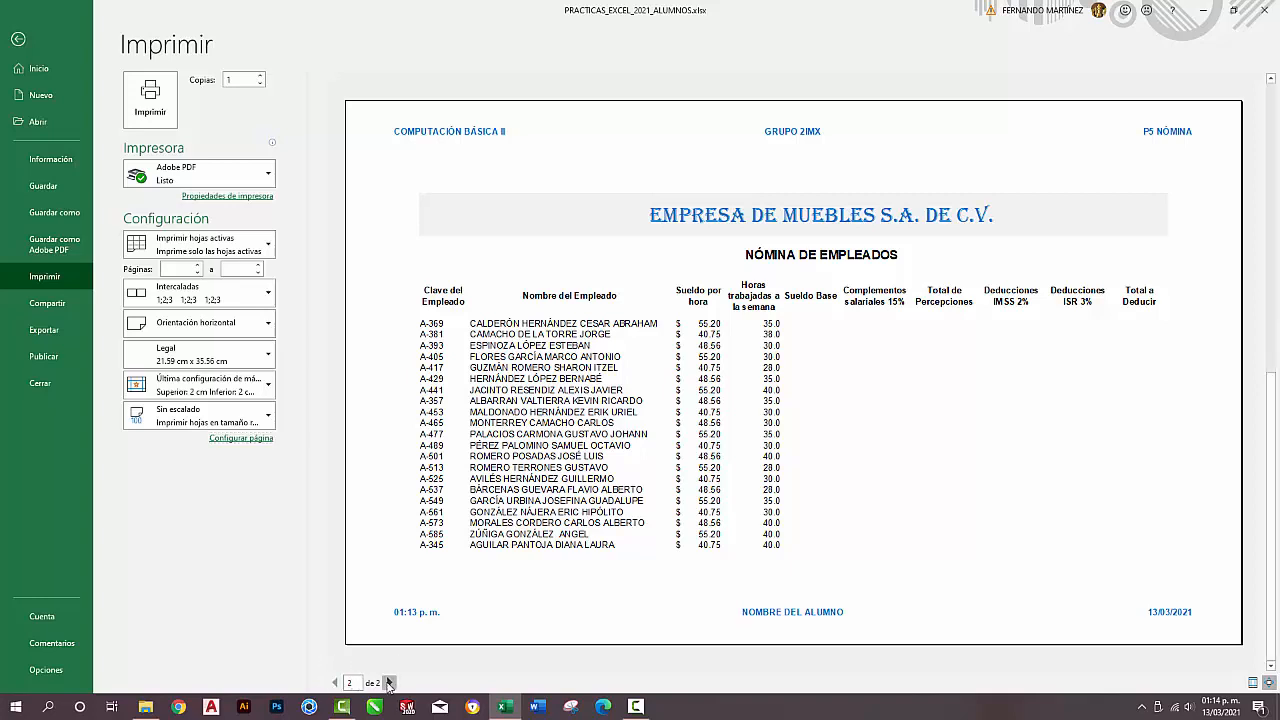
{"action": "left_click", "coordinate": [335, 683]}
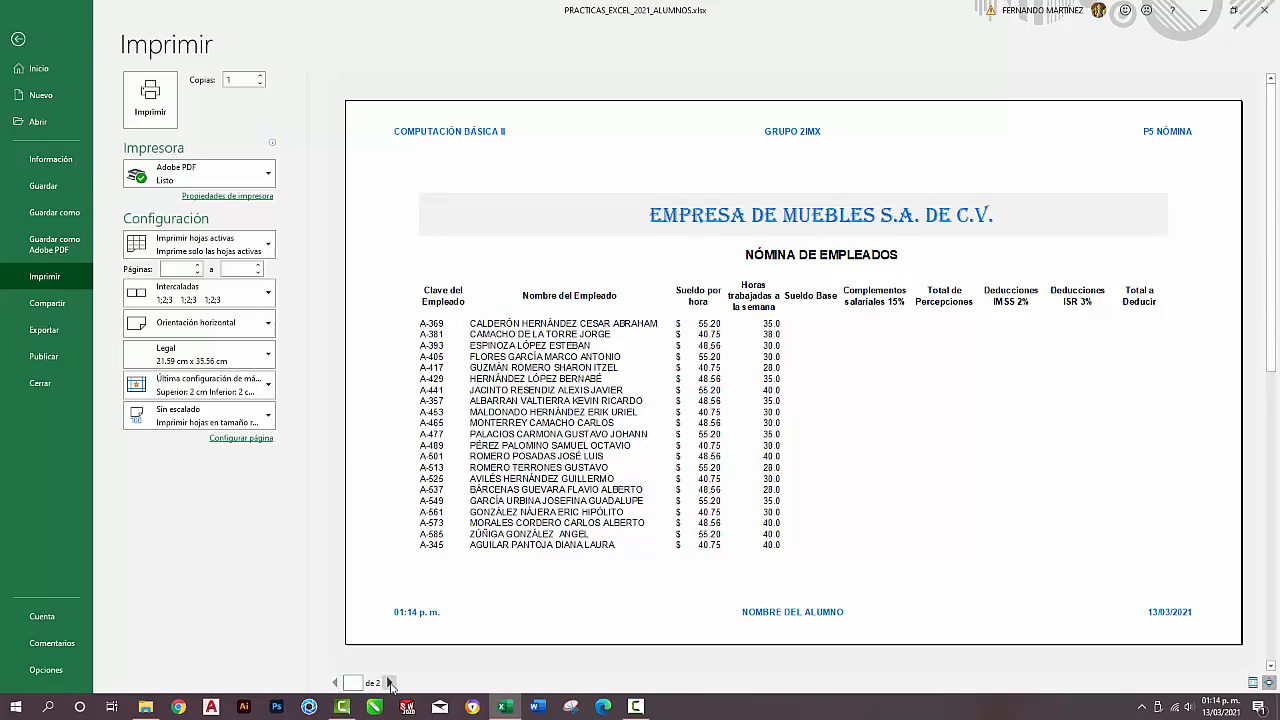
{"action": "left_click", "coordinate": [389, 683]}
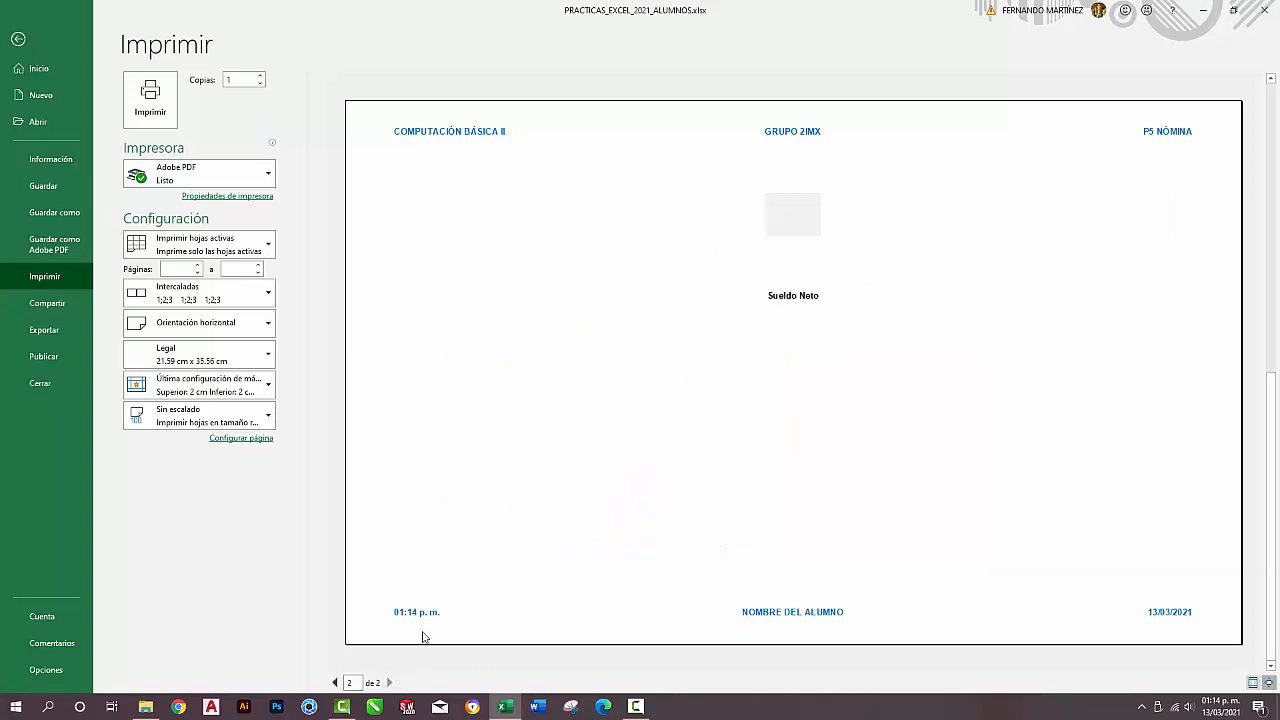
{"action": "left_click", "coordinate": [336, 683]}
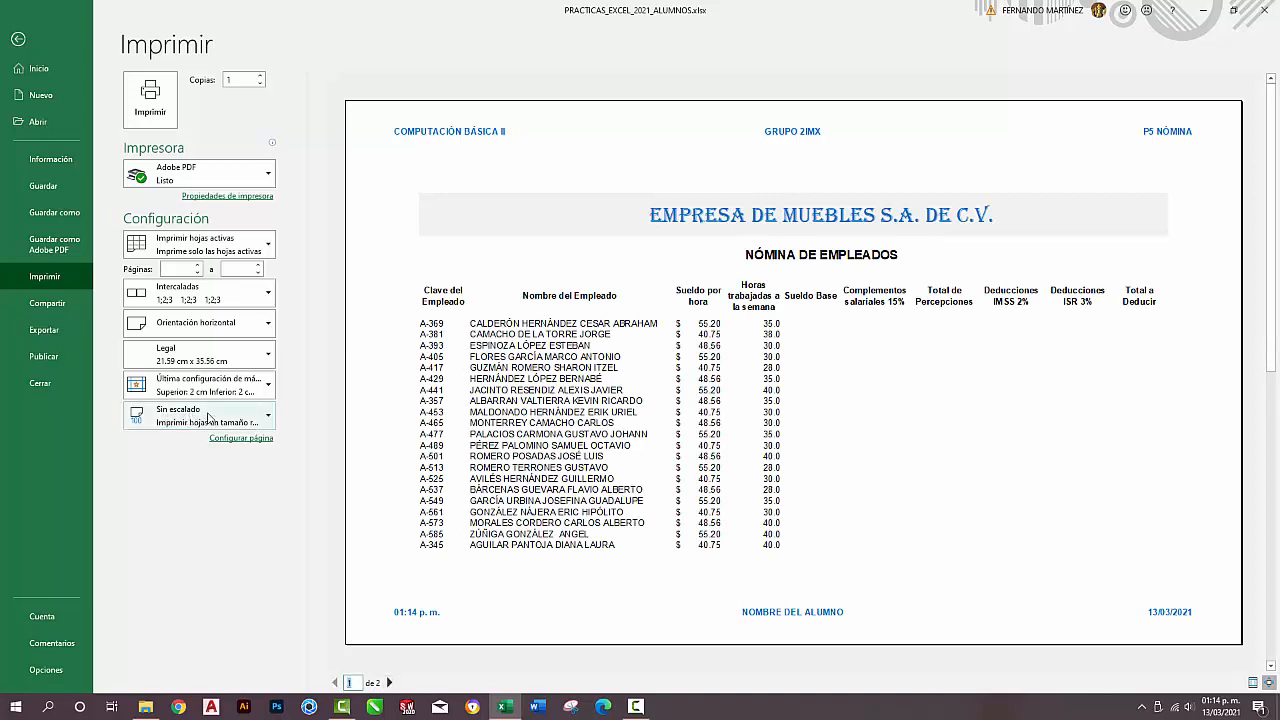
Set the print scaling to fit the sheet on one page (Ajustar hoja en una página) and return to the worksheet.
{"action": "left_click", "coordinate": [268, 420]}
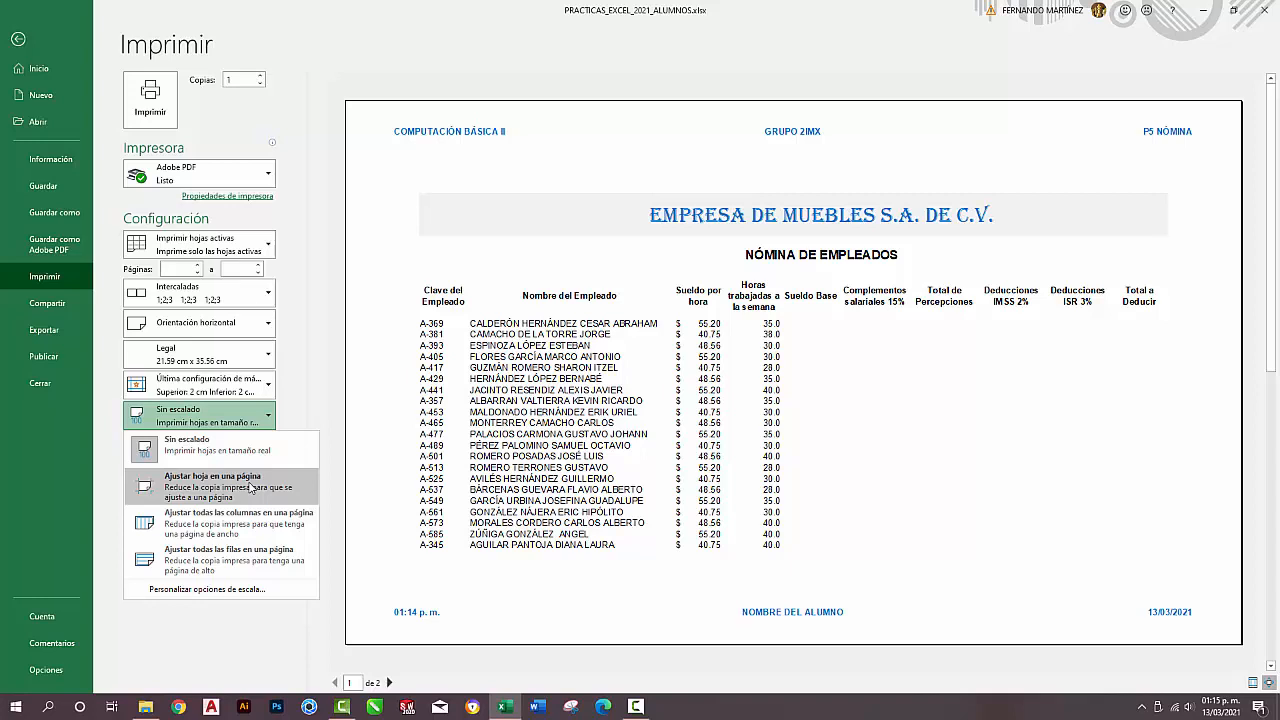
{"action": "key", "text": "Escape"}
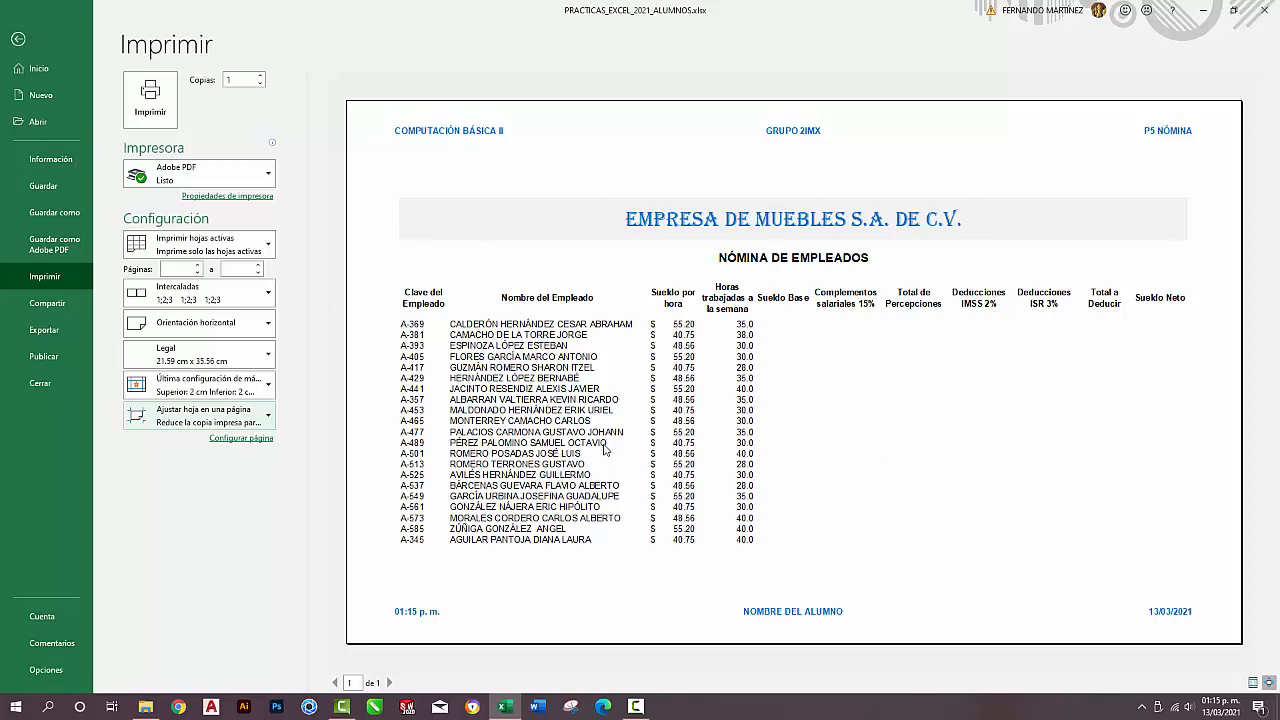
{"action": "left_click", "coordinate": [18, 39]}
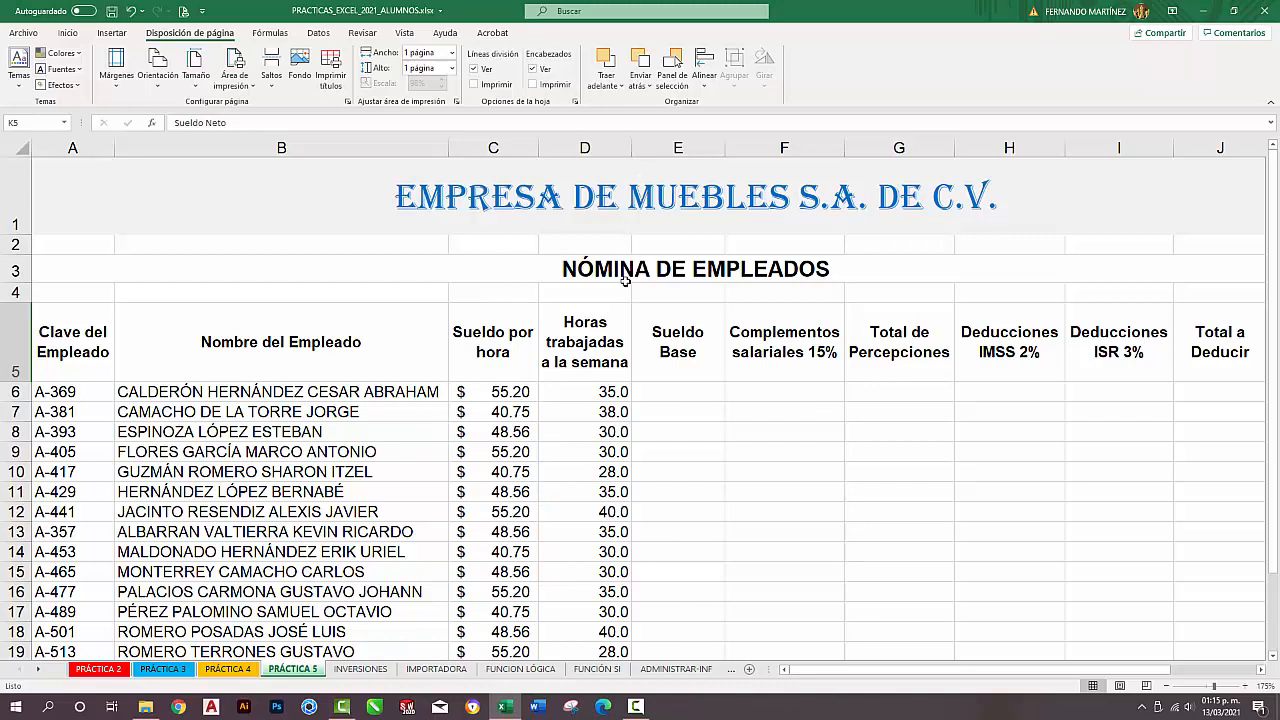
Review the row 5 headings and the formats of the hourly wage, weekly hours and employee name columns, ending at cell E6 under Sueldo Base.
{"action": "left_click_drag", "start_coordinate": [494, 350], "coordinate": [1112, 350]}
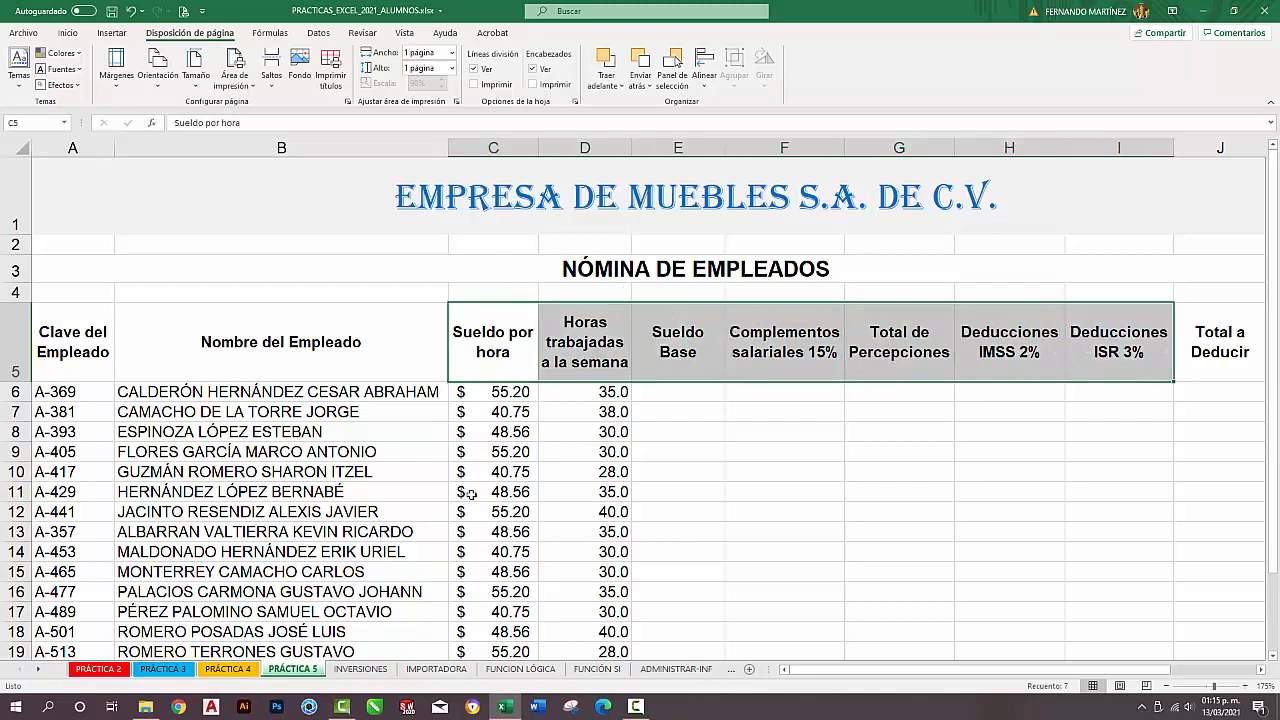
{"action": "left_click", "coordinate": [488, 452]}
{"action": "left_click", "coordinate": [498, 411]}
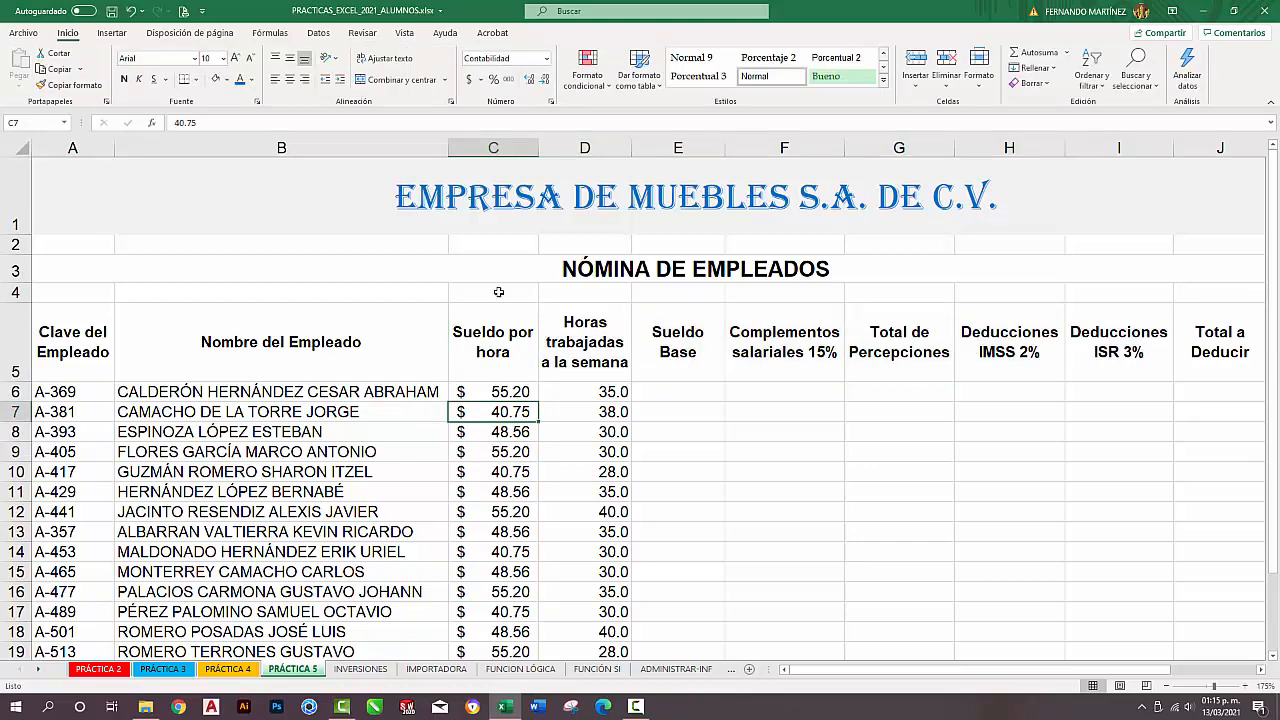
{"action": "left_click", "coordinate": [614, 436]}
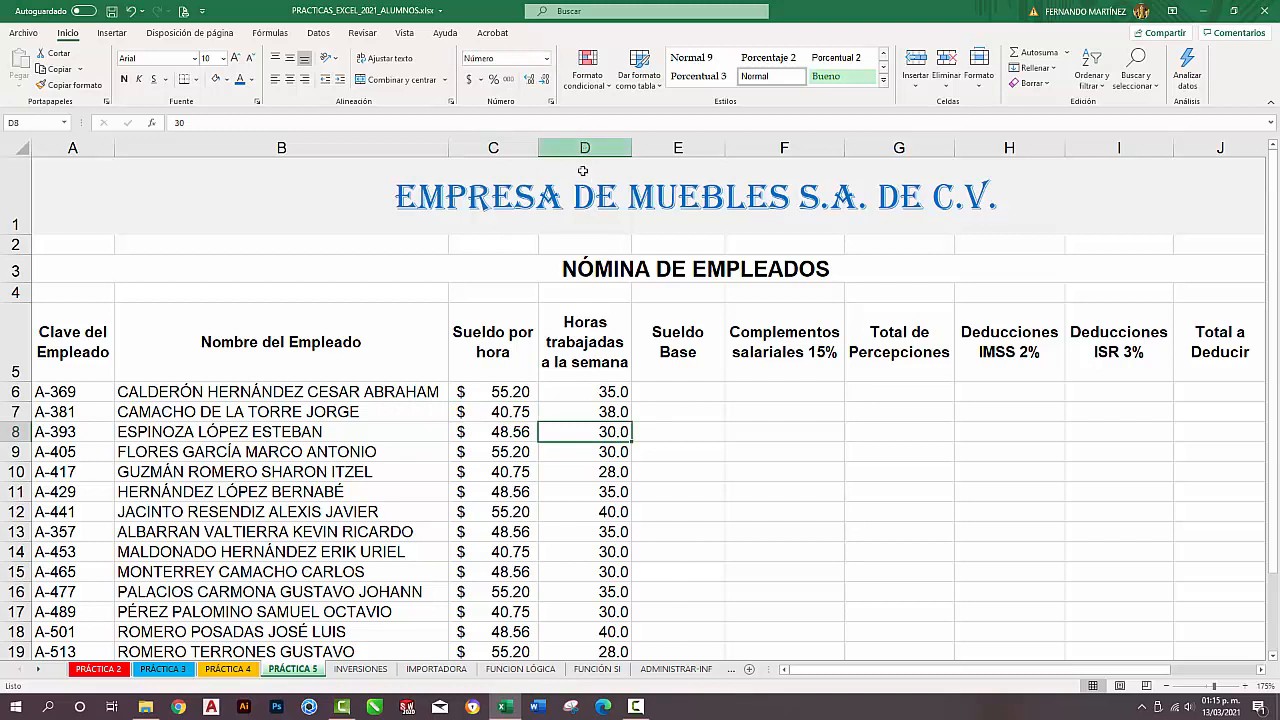
{"action": "left_click", "coordinate": [591, 408]}
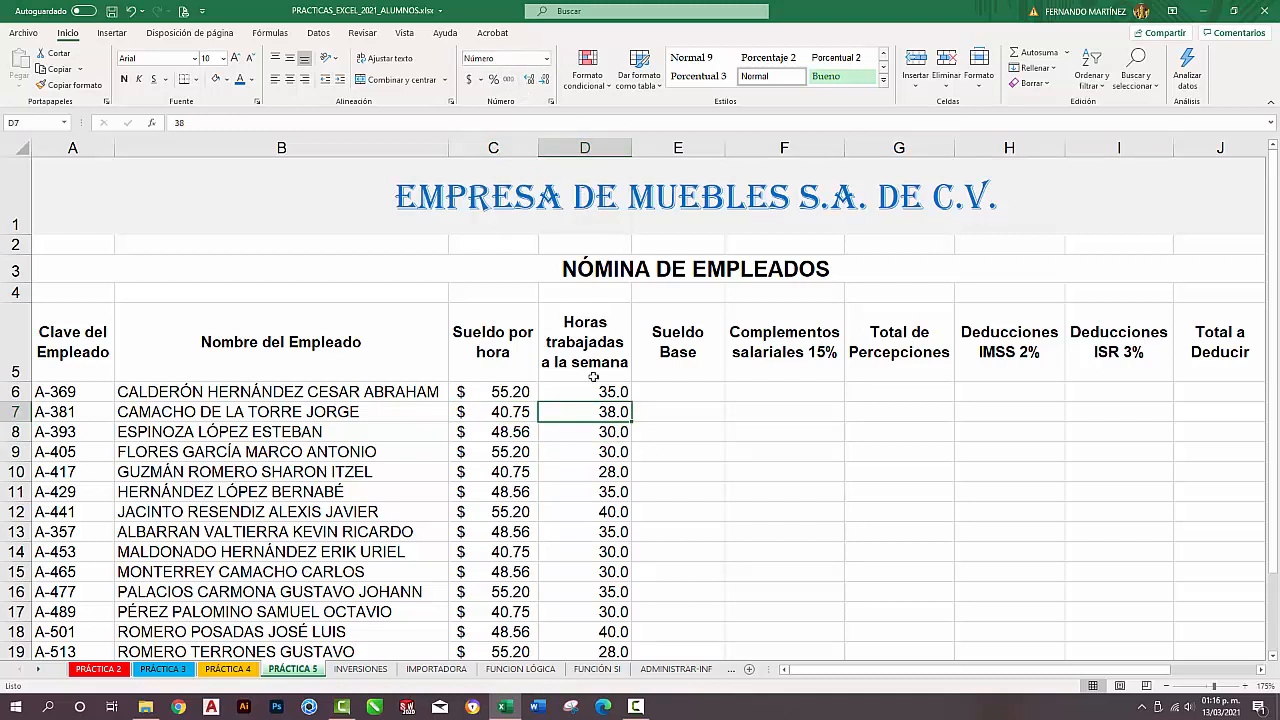
{"action": "left_click", "coordinate": [614, 609]}
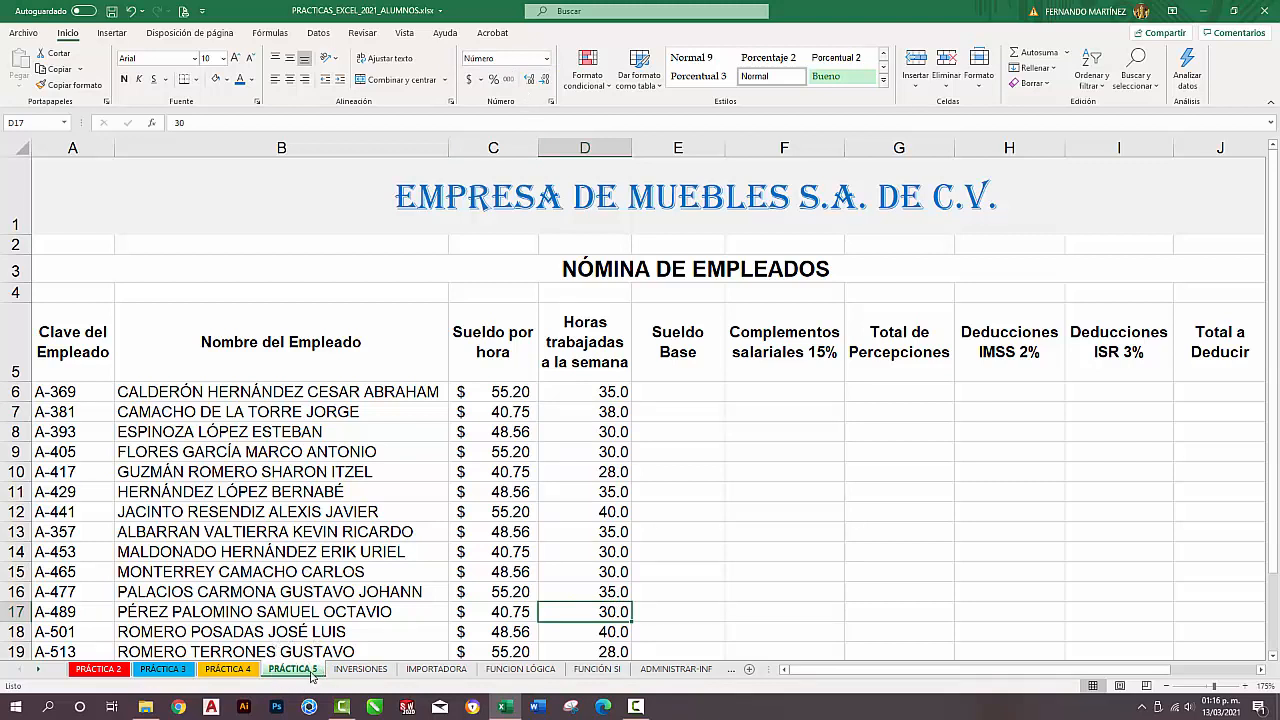
{"action": "left_click", "coordinate": [348, 392]}
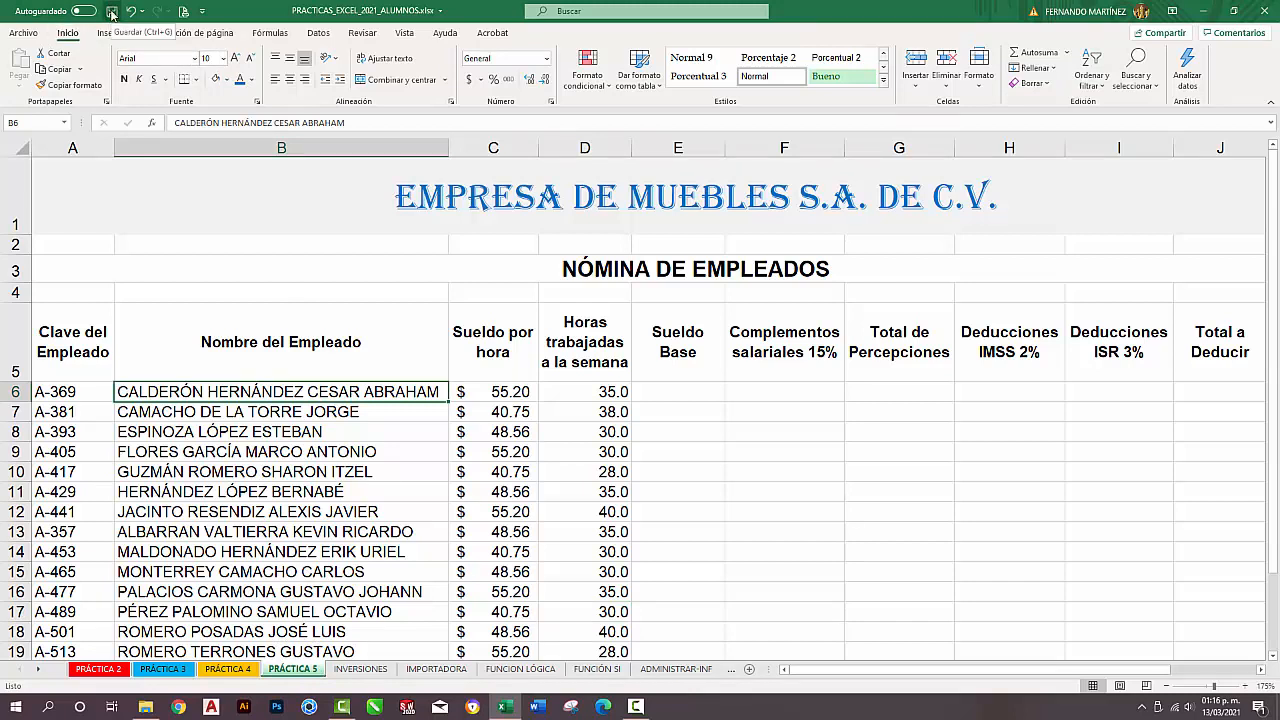
{"action": "left_click", "coordinate": [693, 396]}
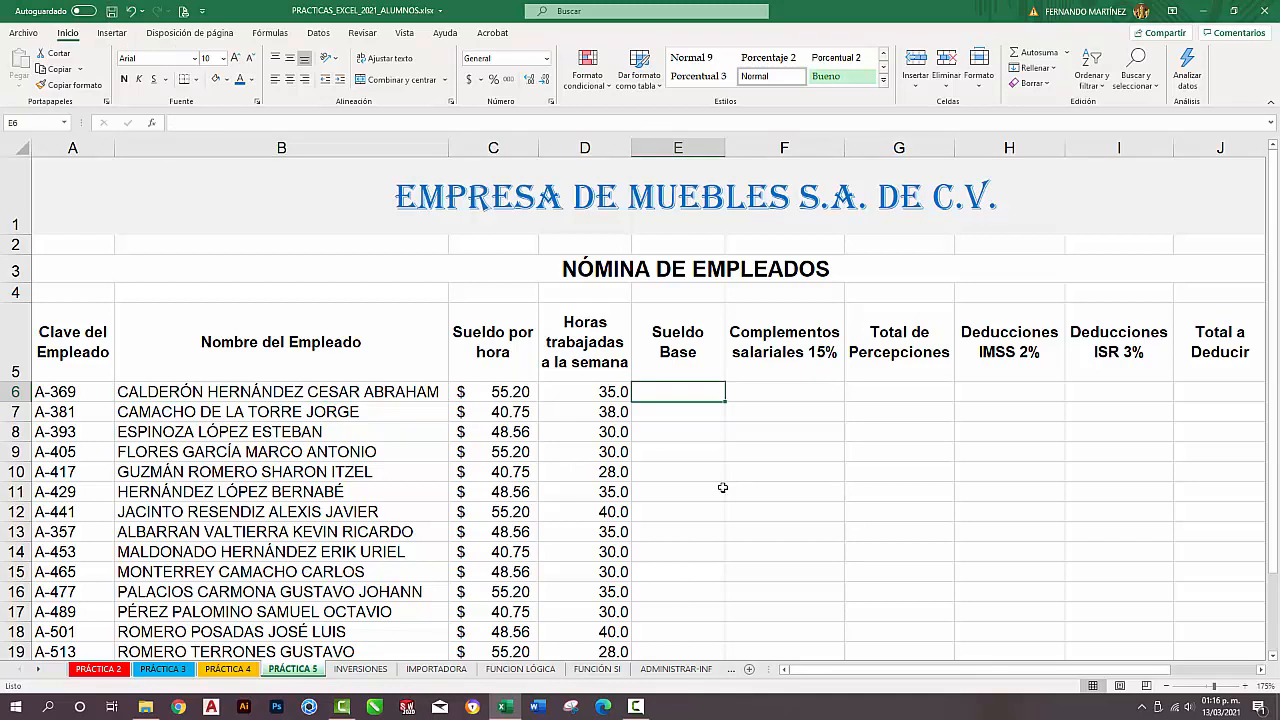